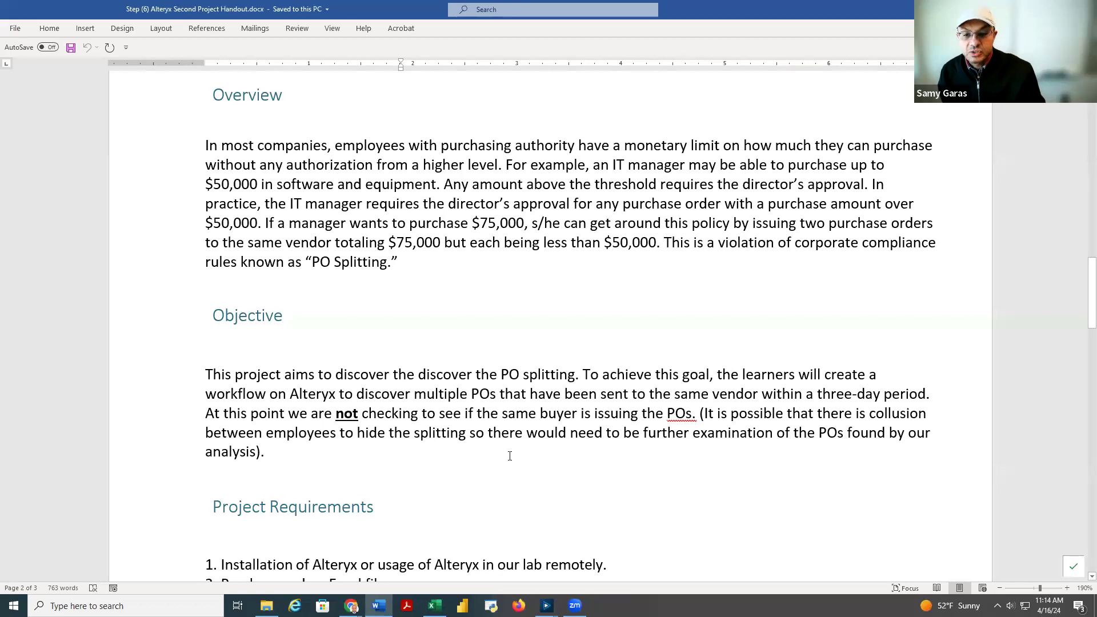
Review the handout's project requirements and grading rubric from Step (1) through Step (4).
scroll(509, 455, down, 7)
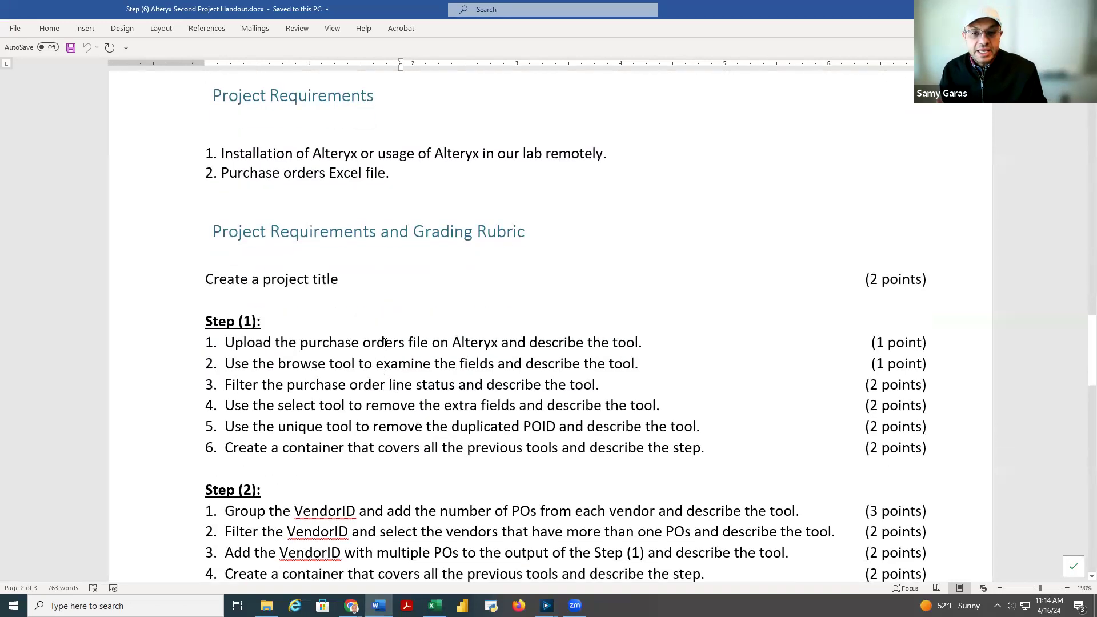
scroll(389, 349, down, 6)
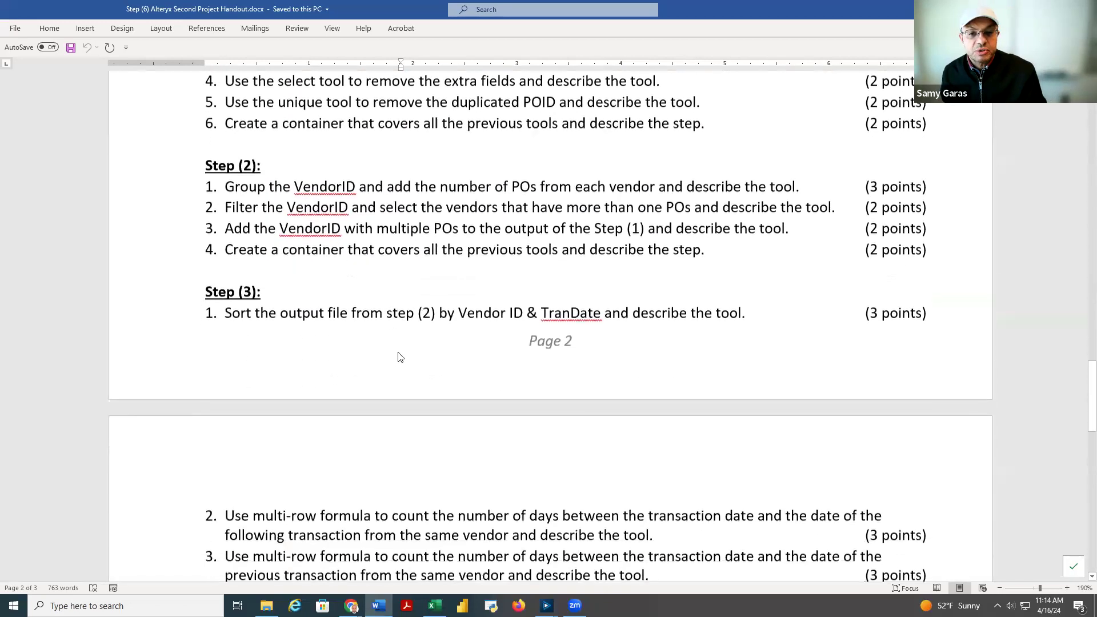
scroll(400, 357, down, 1)
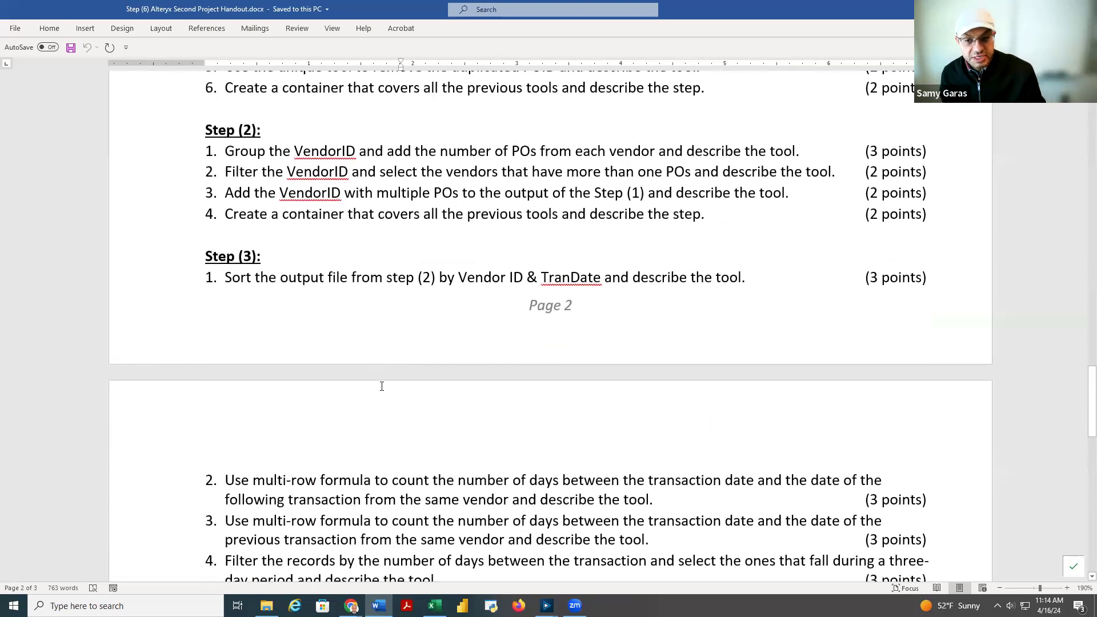
scroll(381, 386, down, 5)
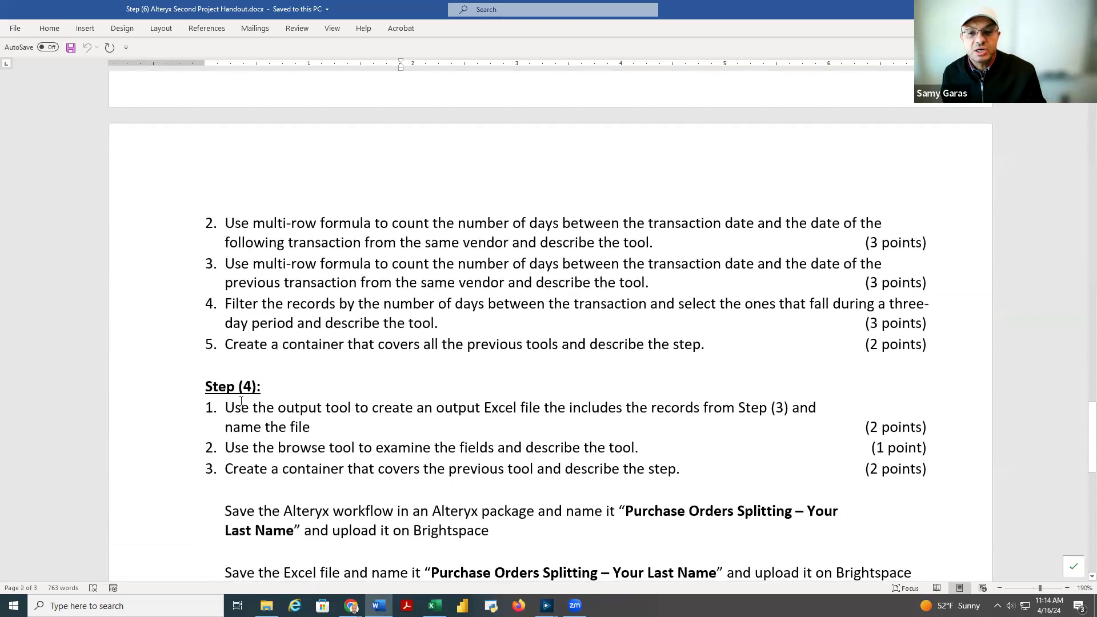
scroll(319, 387, up, 1)
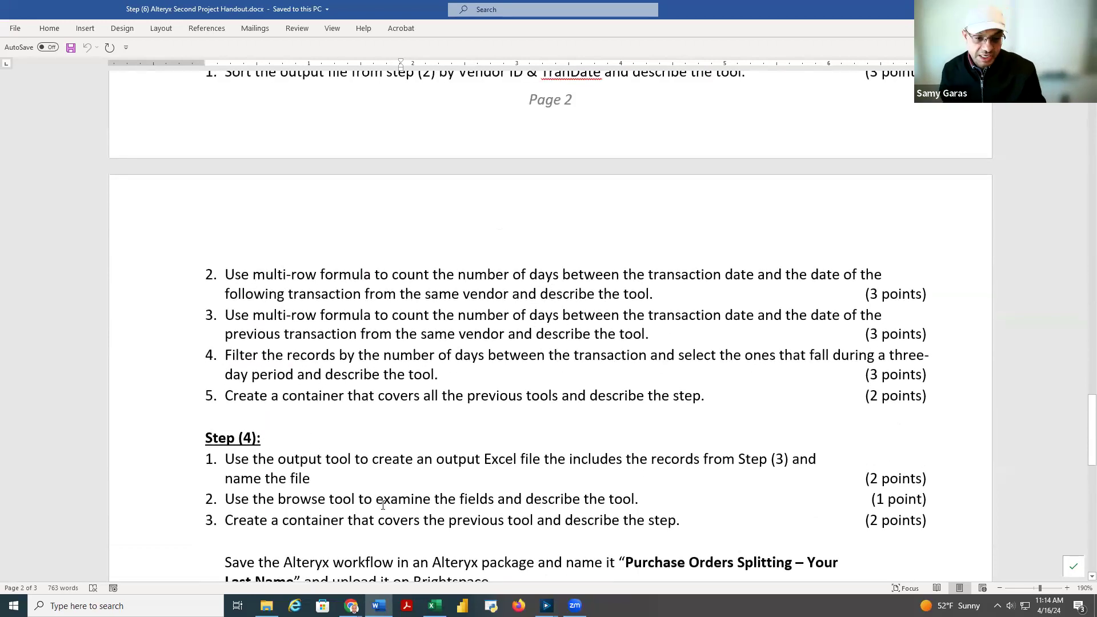
Switch to the Purchase Orders workbook in Excel, maximize it, and examine its last record and the POID column.
click(435, 606)
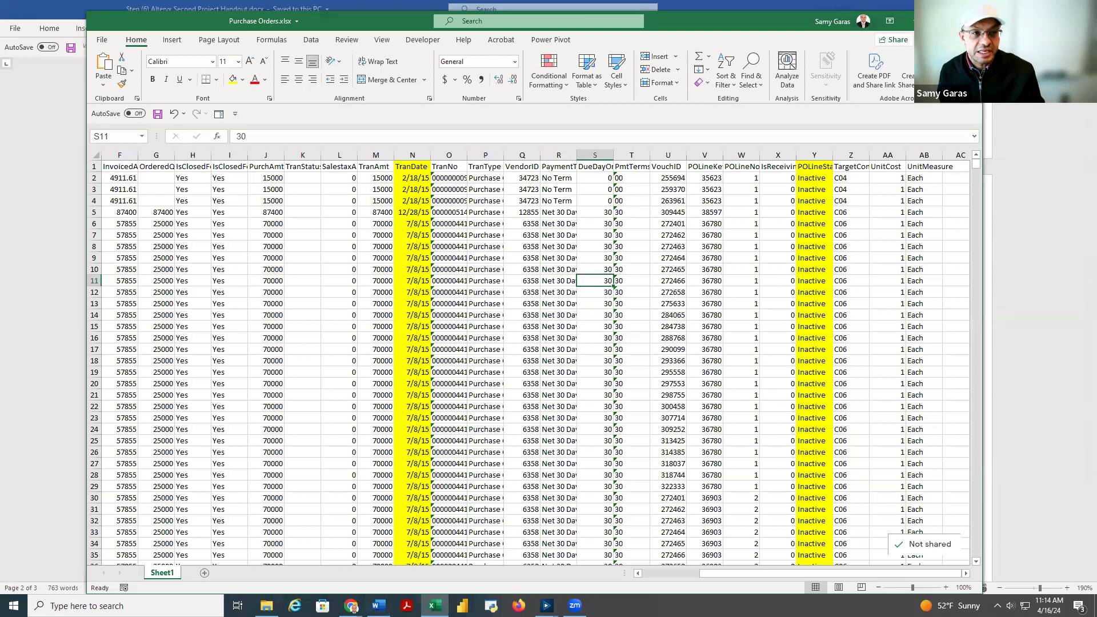
click(943, 22)
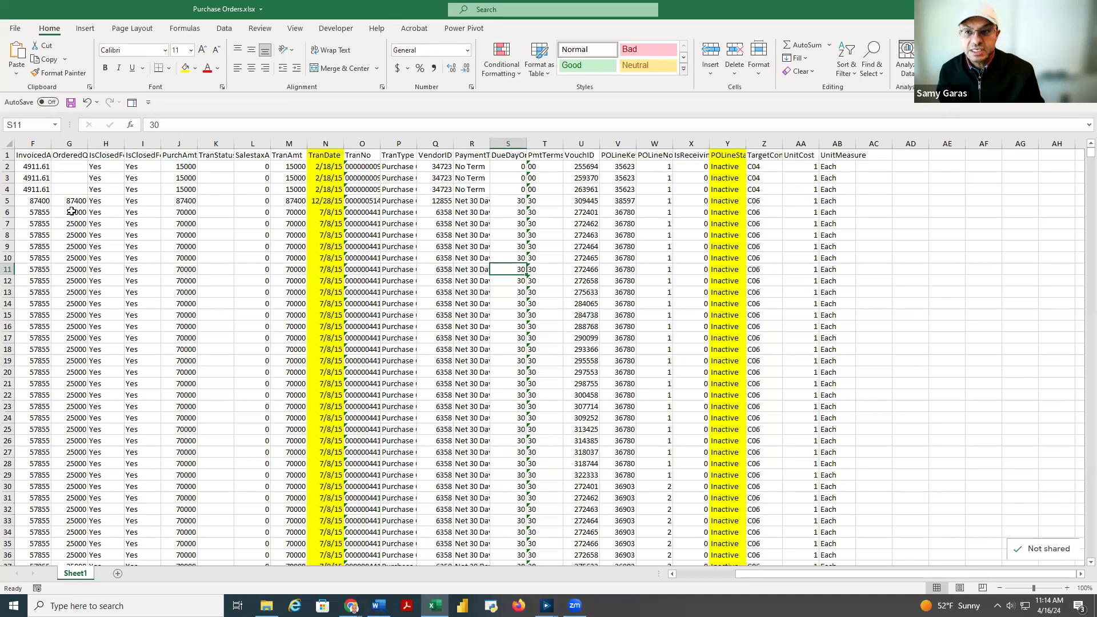
click(31, 176)
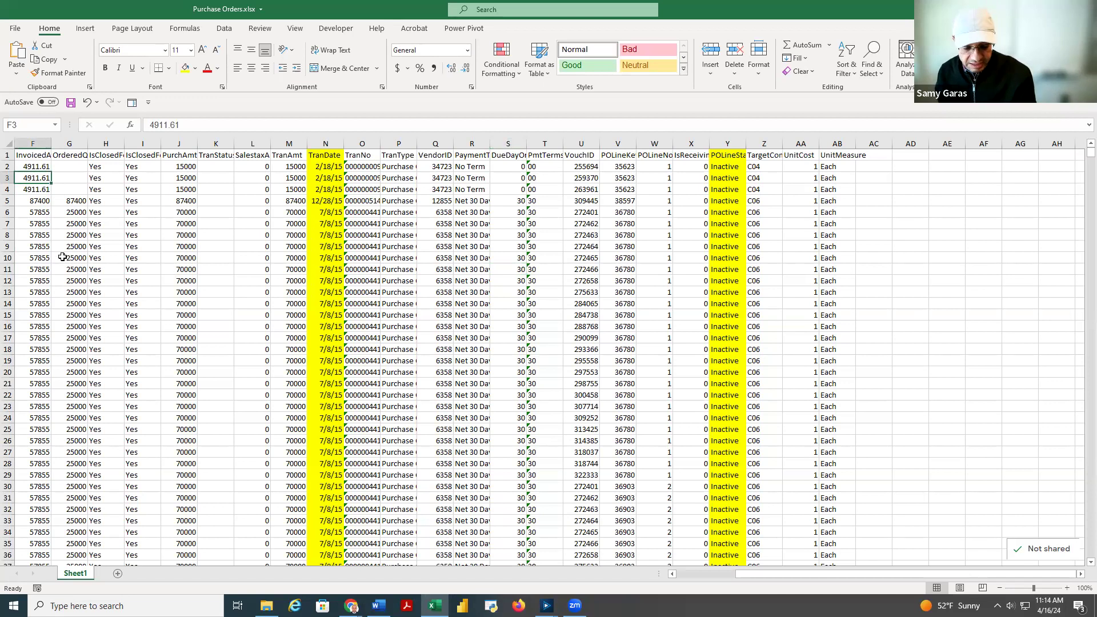
key(Left)
key(ctrl+Down)
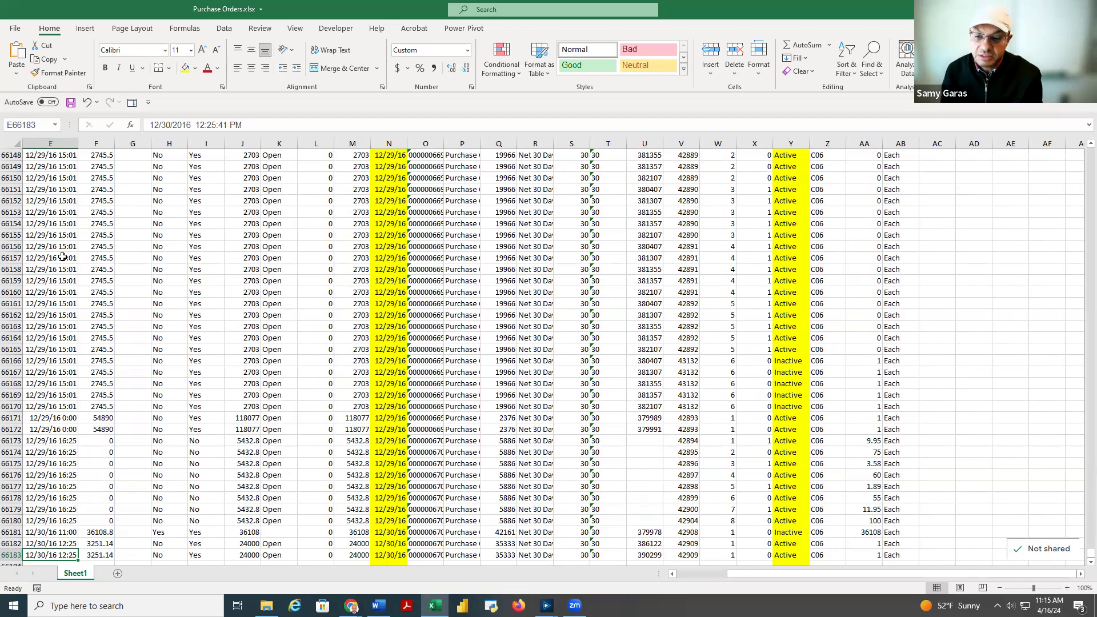
key(Home)
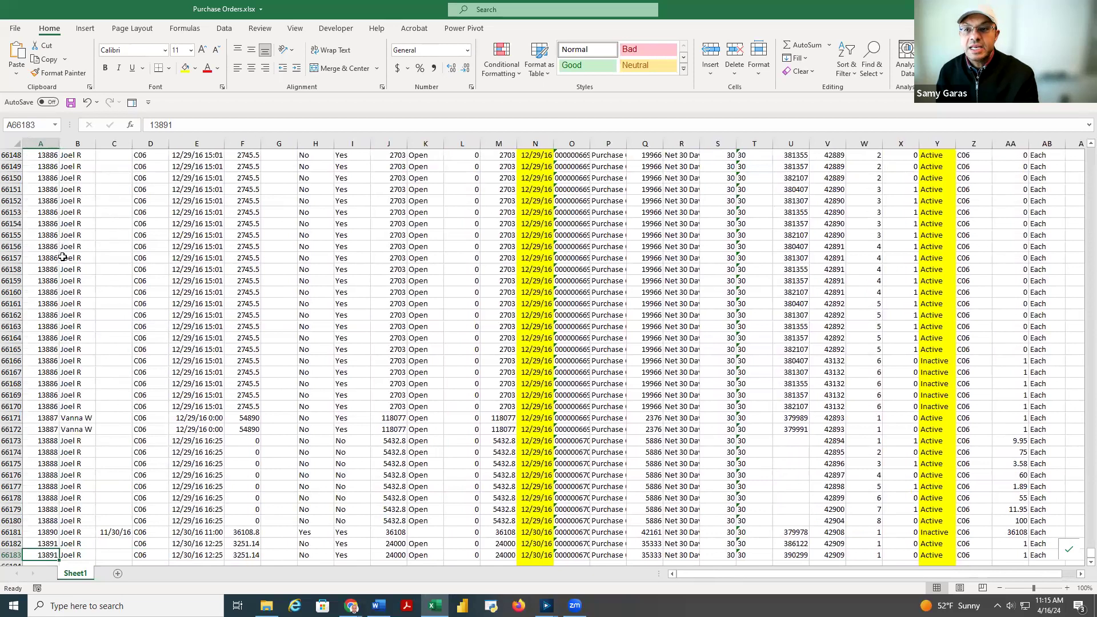
click(41, 137)
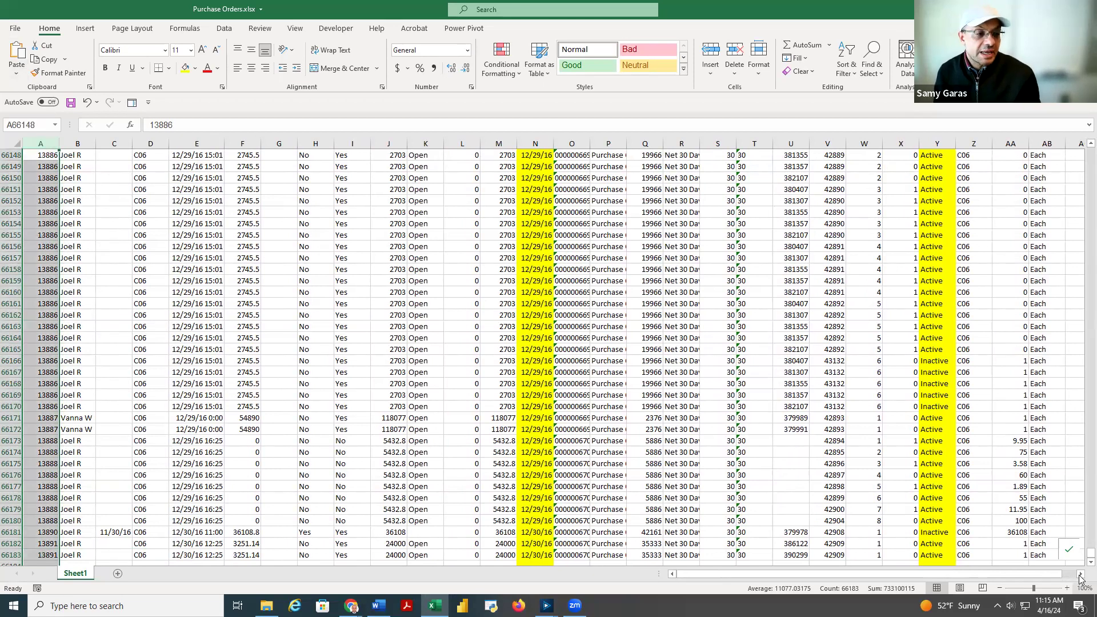
drag(1080, 558, 1081, 146)
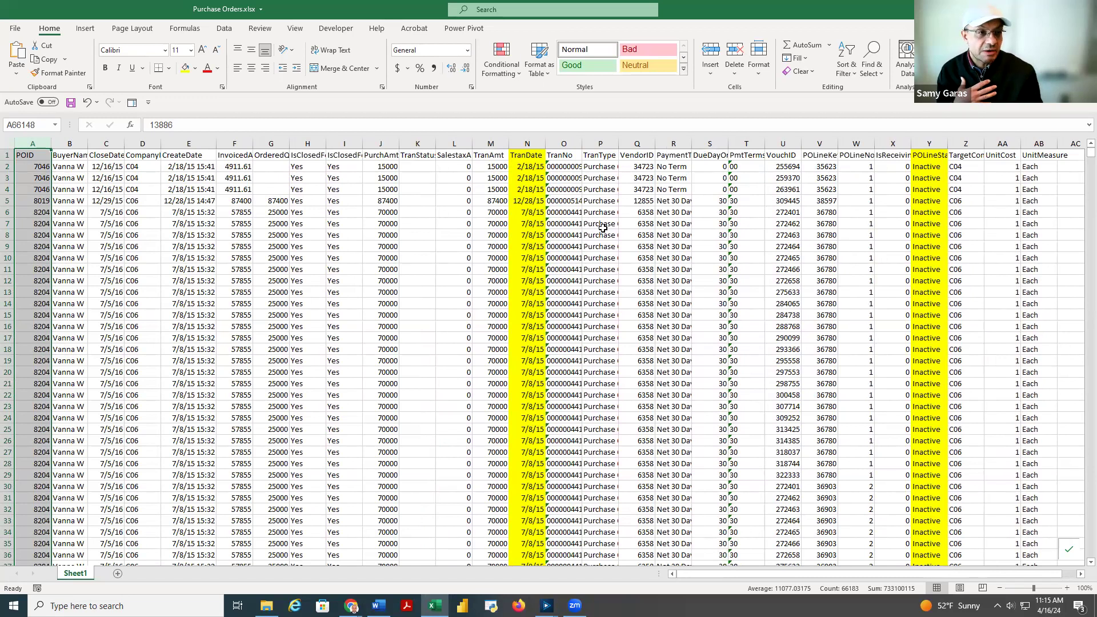
Examine the highlighted POLineStatus and TranDate columns, paging through the line statuses of the first few hundred rows.
click(938, 144)
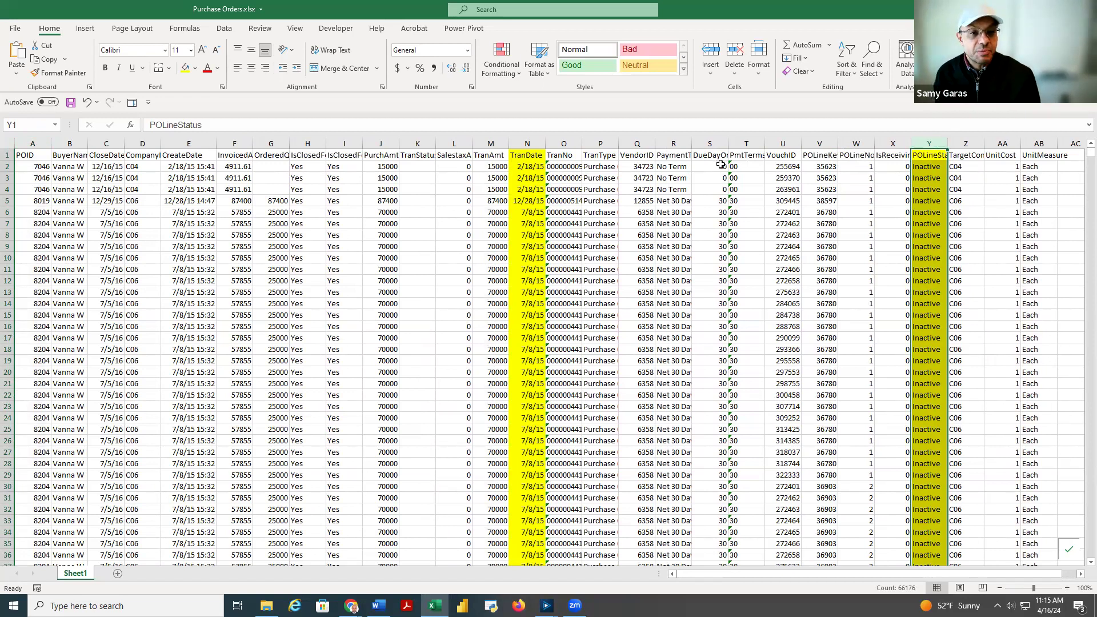
click(526, 177)
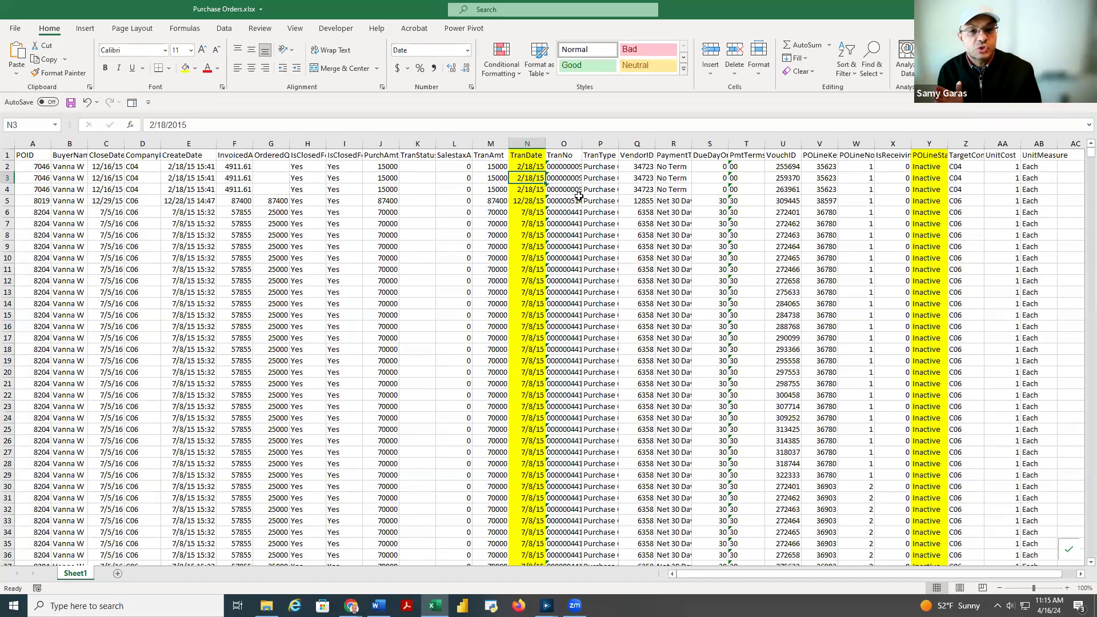
click(922, 225)
scroll(923, 183, down, 8)
scroll(922, 194, down, 8)
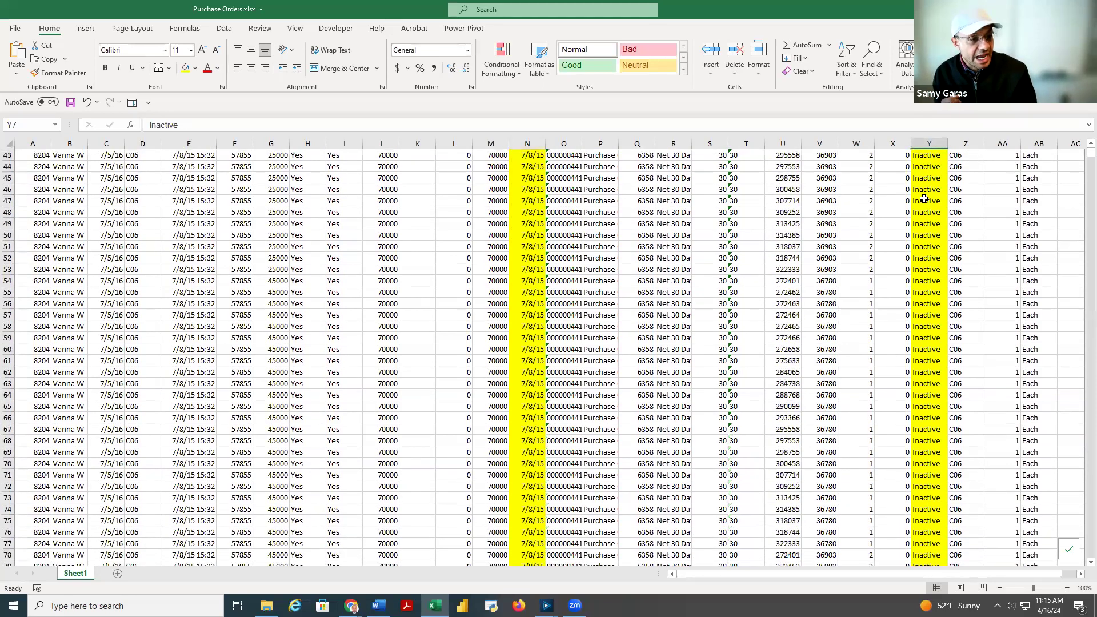
key(Page_Down)
key(Page_Down)
key(Page_Down)
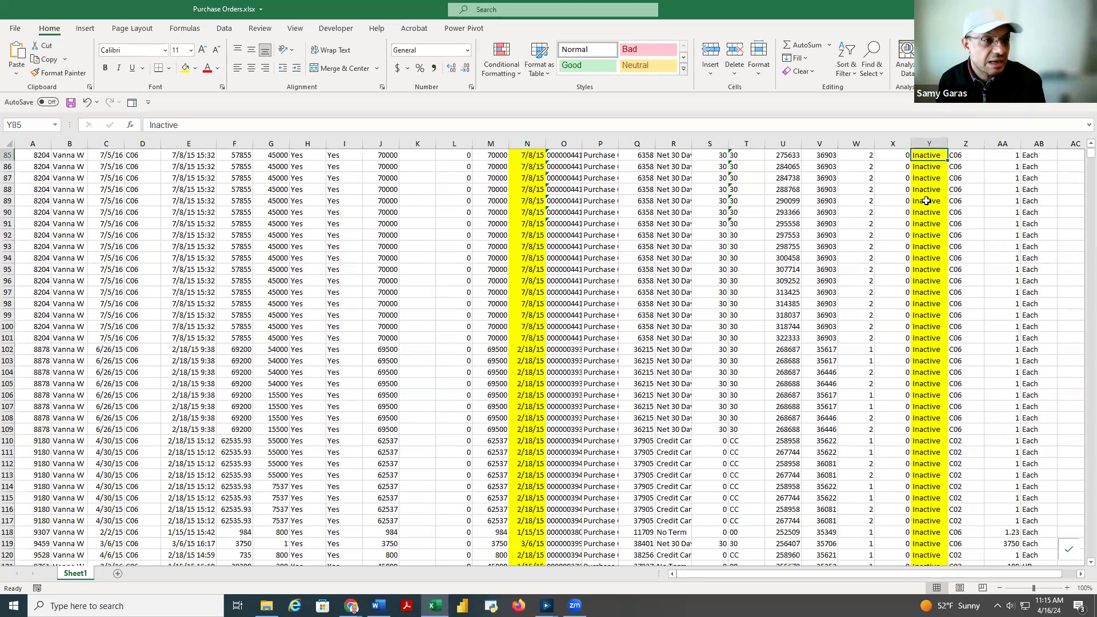
key(Page_Down)
key(Page_Down)
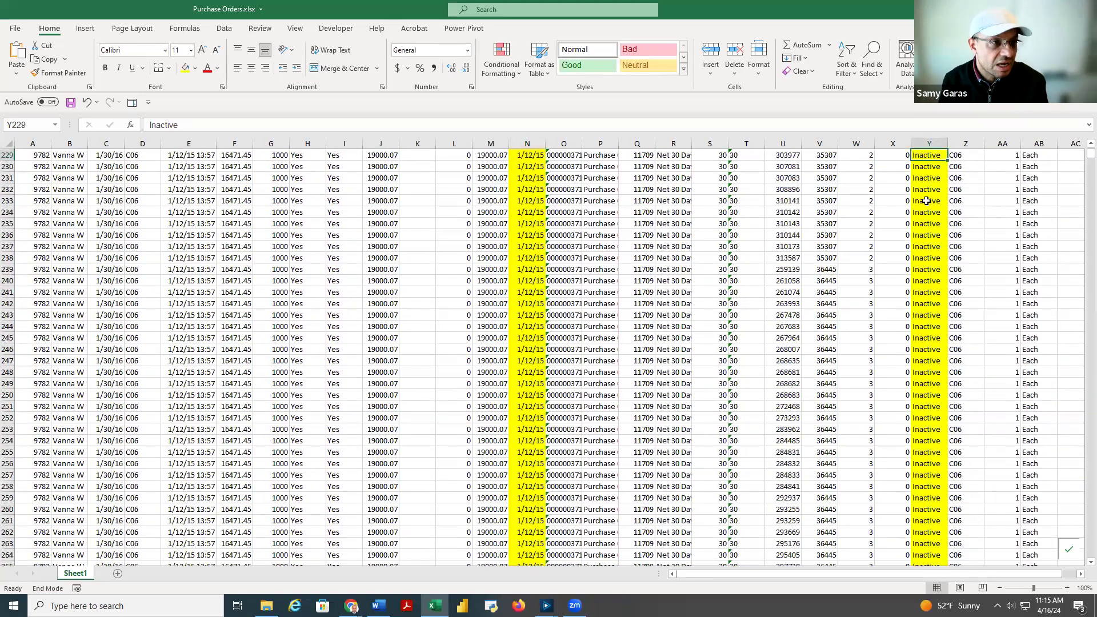
Jump far down the POLineStatus column and inspect the blank status in Y26775 plus nearby statuses and transaction dates.
key(ctrl+Down)
key(Down)
key(Down)
key(Down)
key(Down)
key(Down)
key(Down)
key(Down)
key(Down)
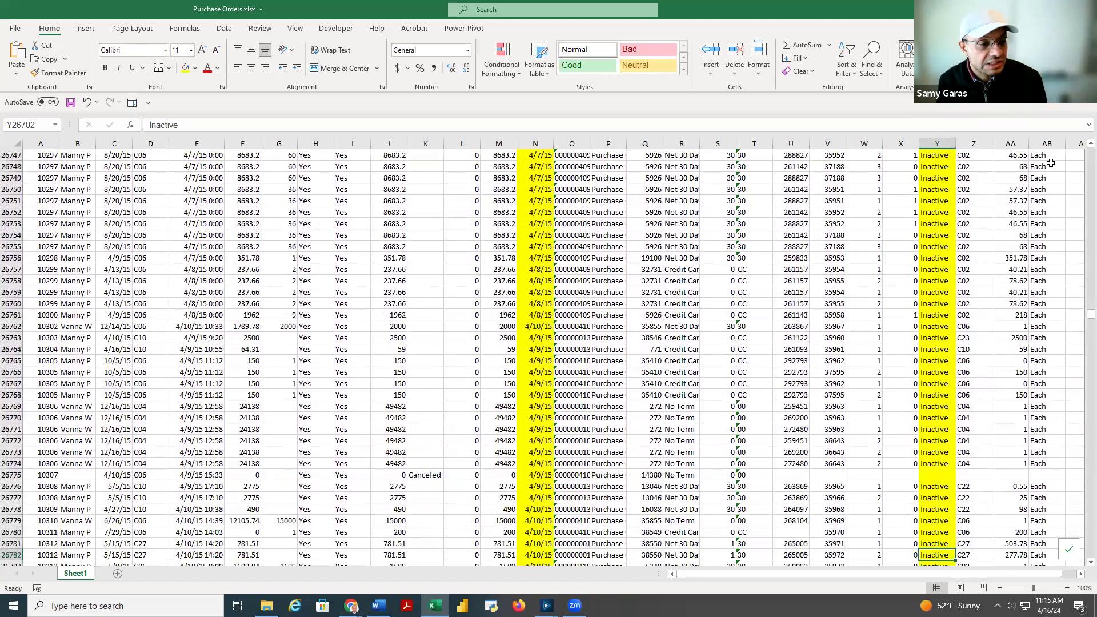
click(948, 478)
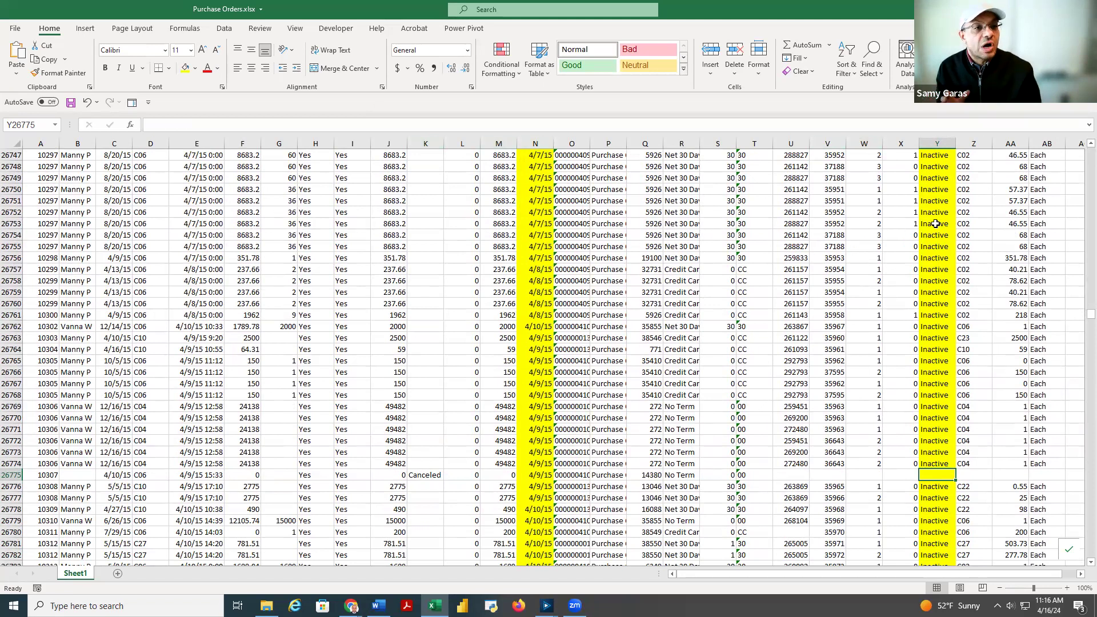
drag(934, 210, 926, 356)
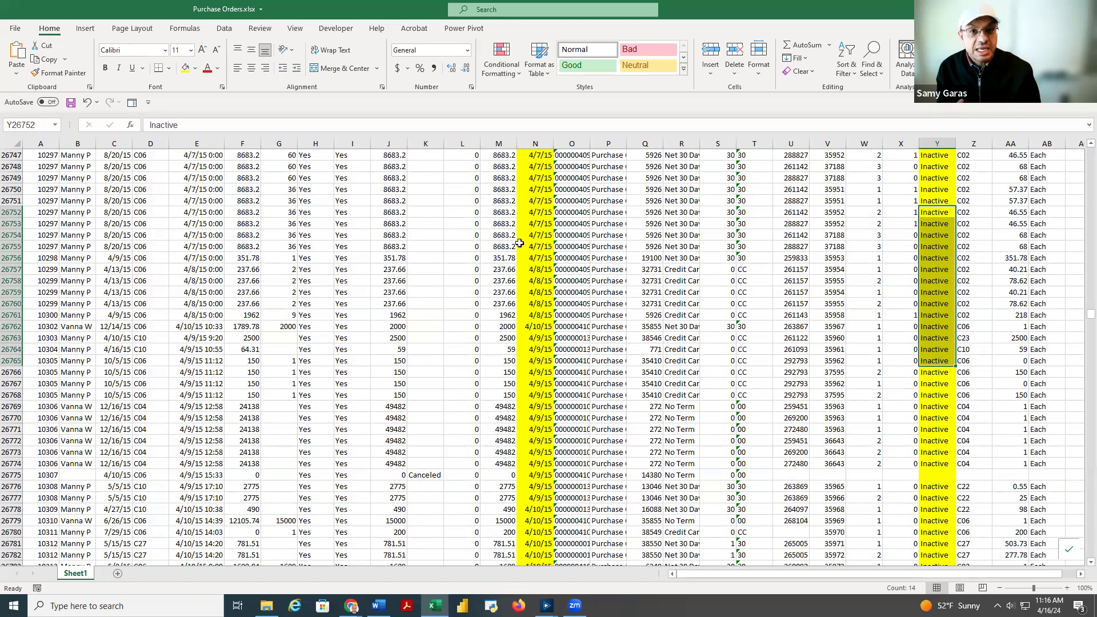
drag(527, 235, 529, 275)
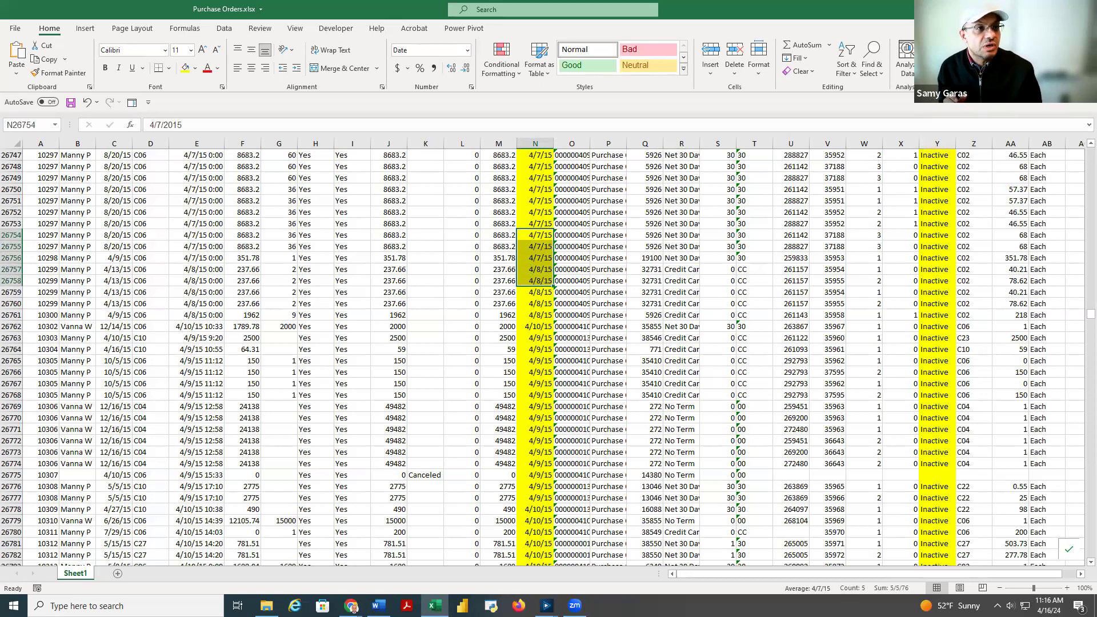
Close the Purchase Orders workbook and the project handout, and switch to the Purchase Orders Splitting workflow in Alteryx Designer.
click(1084, 10)
click(541, 321)
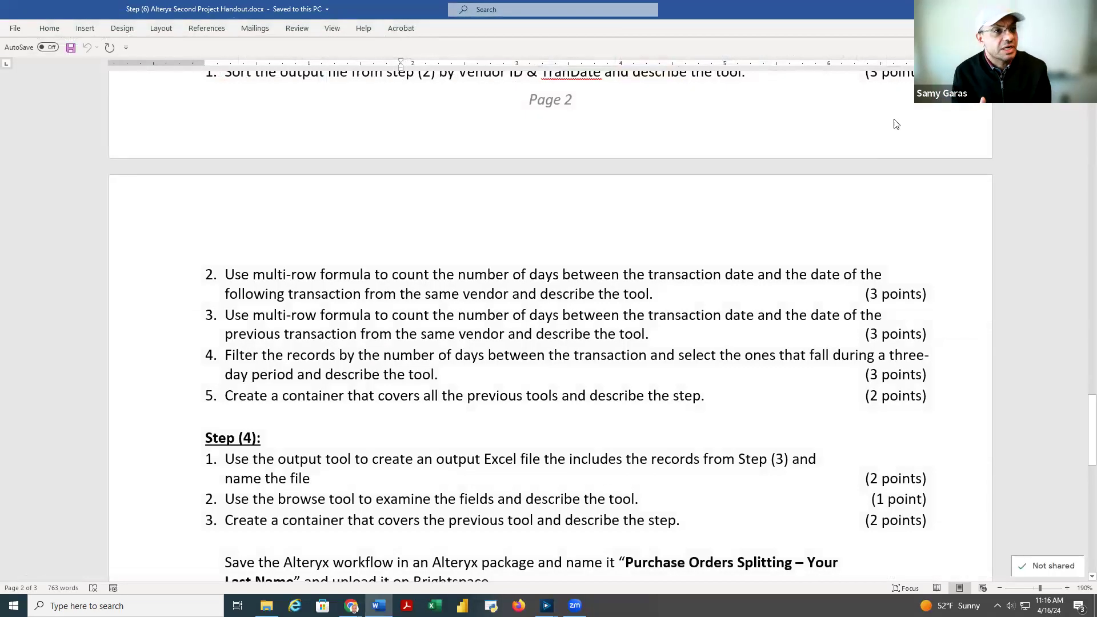
click(1083, 9)
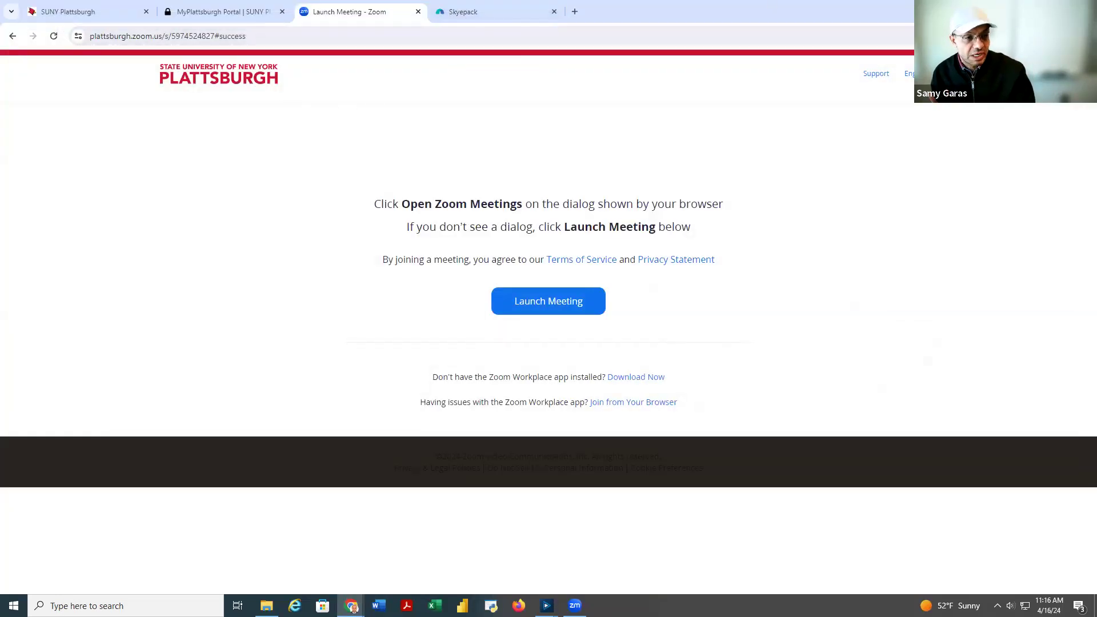
click(1032, 9)
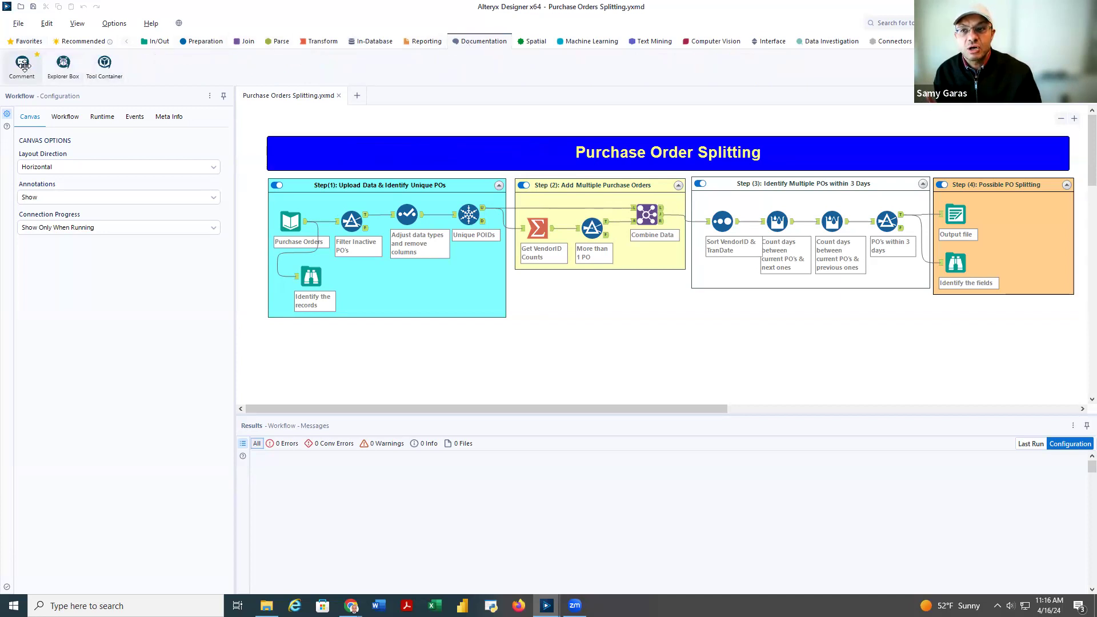
Inspect the configuration of the Purchase Order Splitting title comment and select the Step(1) tool container.
click(558, 143)
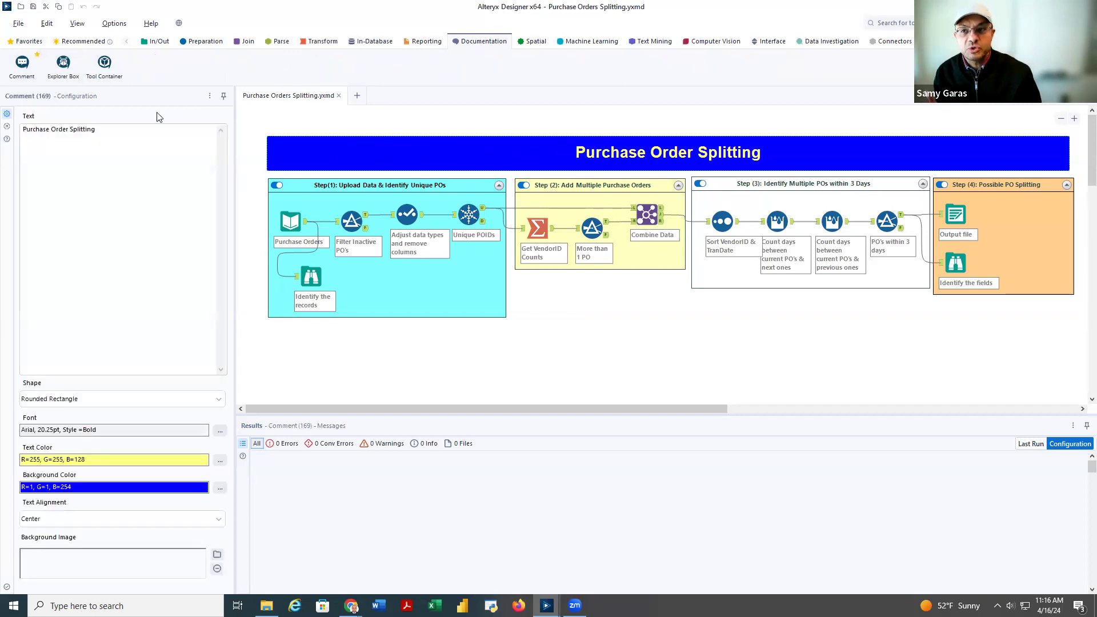
drag(23, 131, 106, 139)
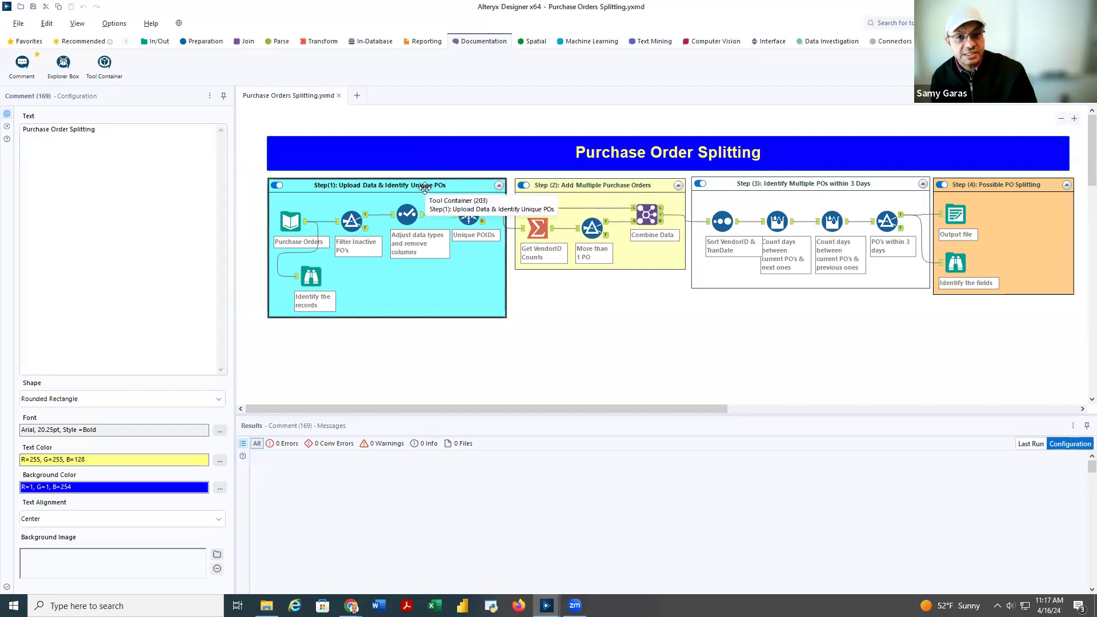
click(424, 187)
Run the workflow and display the output records of the Purchase Orders input tool.
click(306, 239)
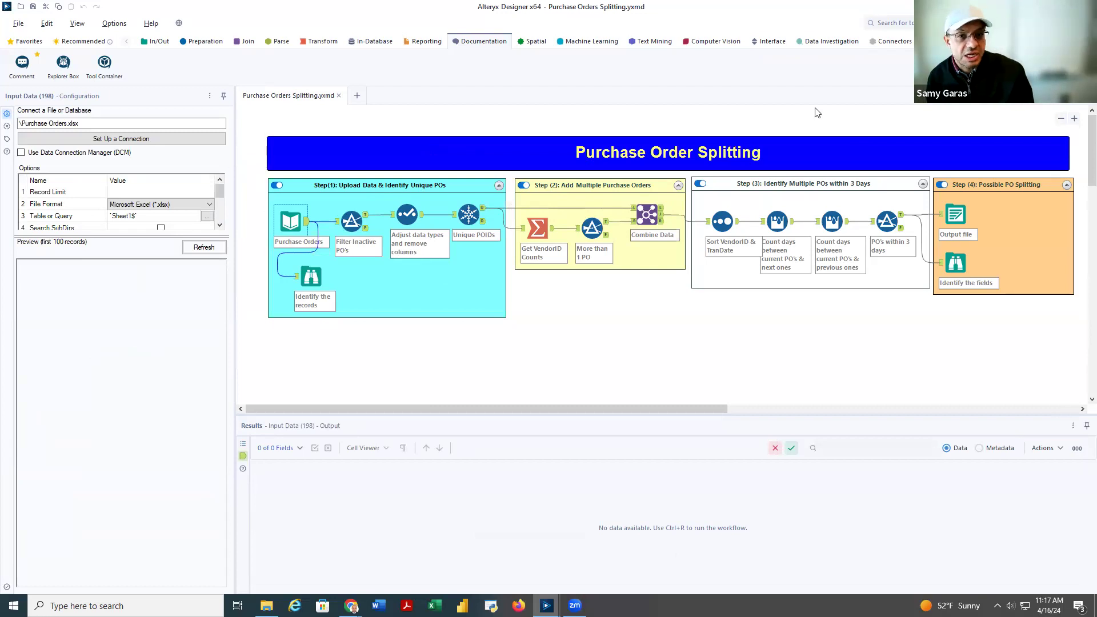
key(ctrl+r)
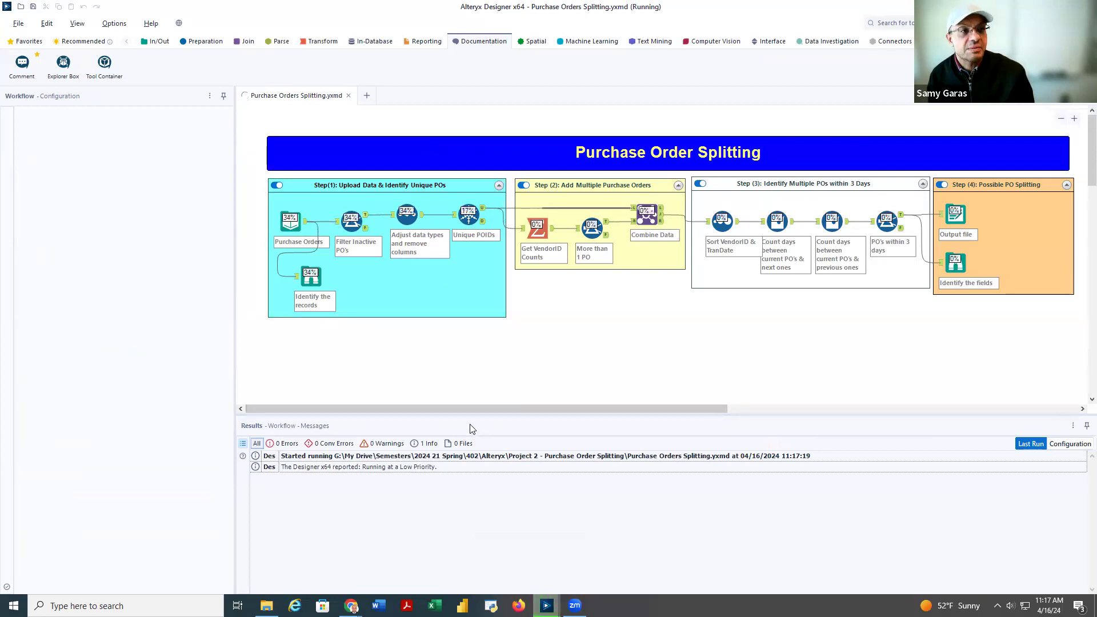
click(304, 223)
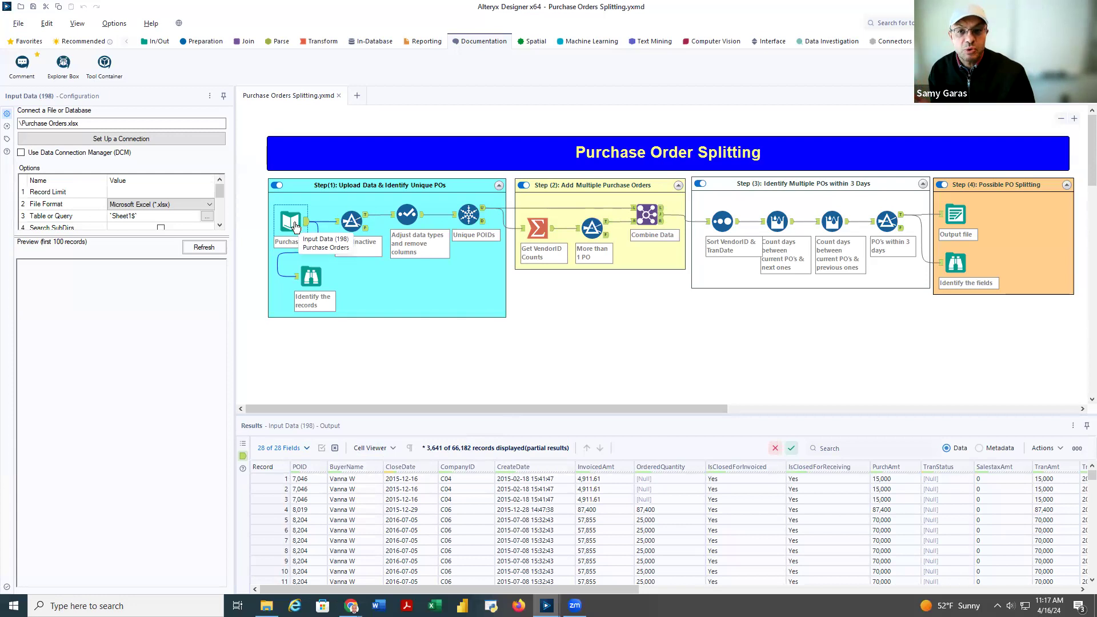
Check the Purchase Orders input tool's annotation text and show the In/Out category where the tool is found.
click(6, 139)
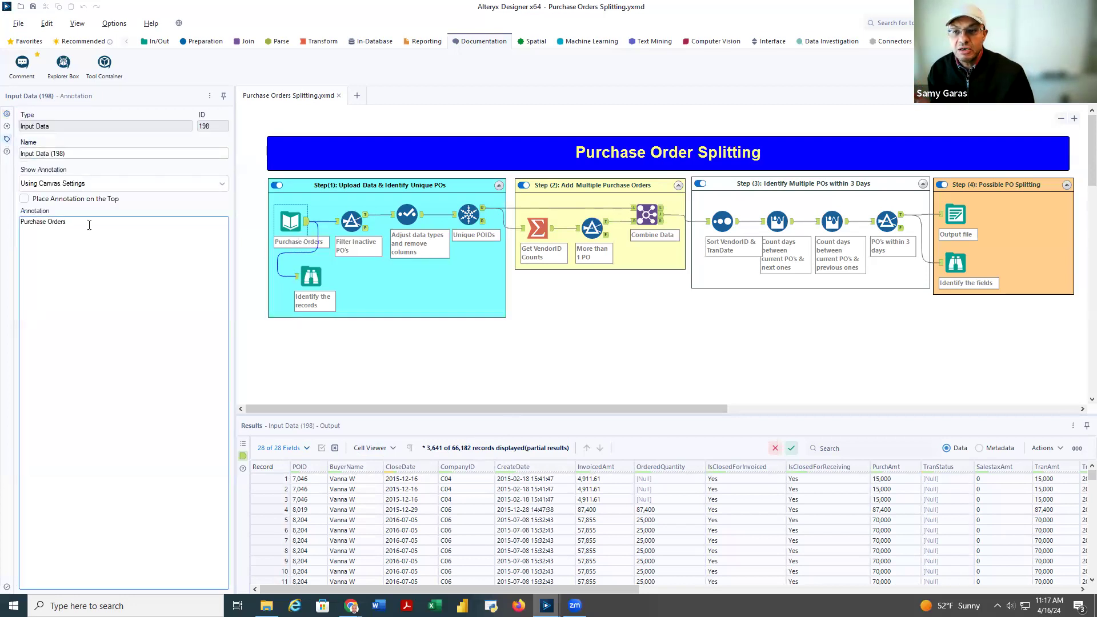
drag(67, 222, 17, 223)
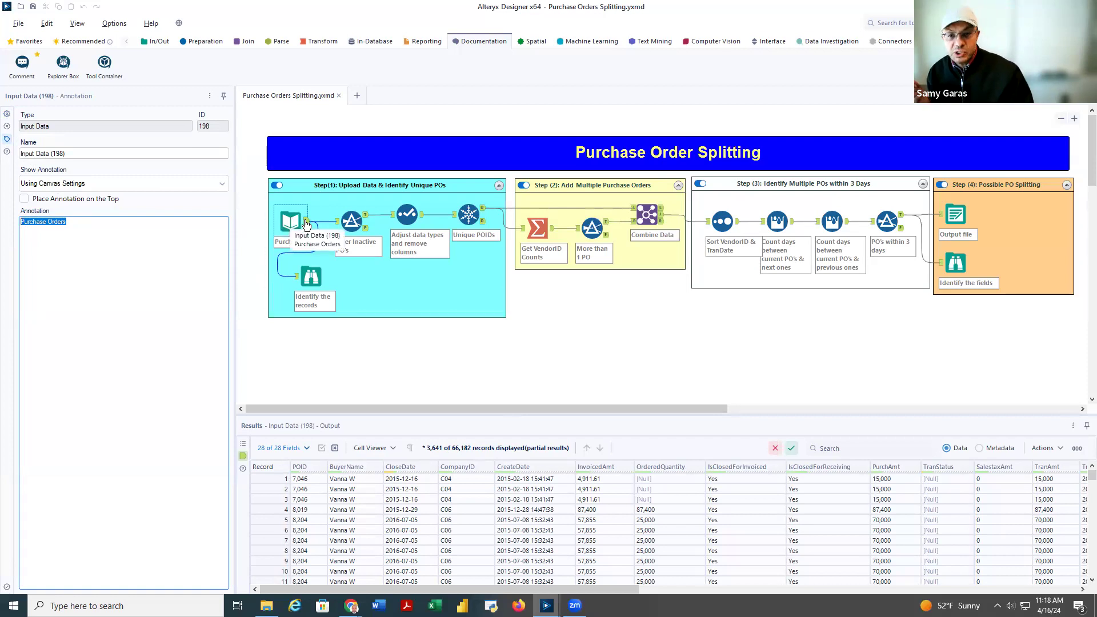
click(154, 42)
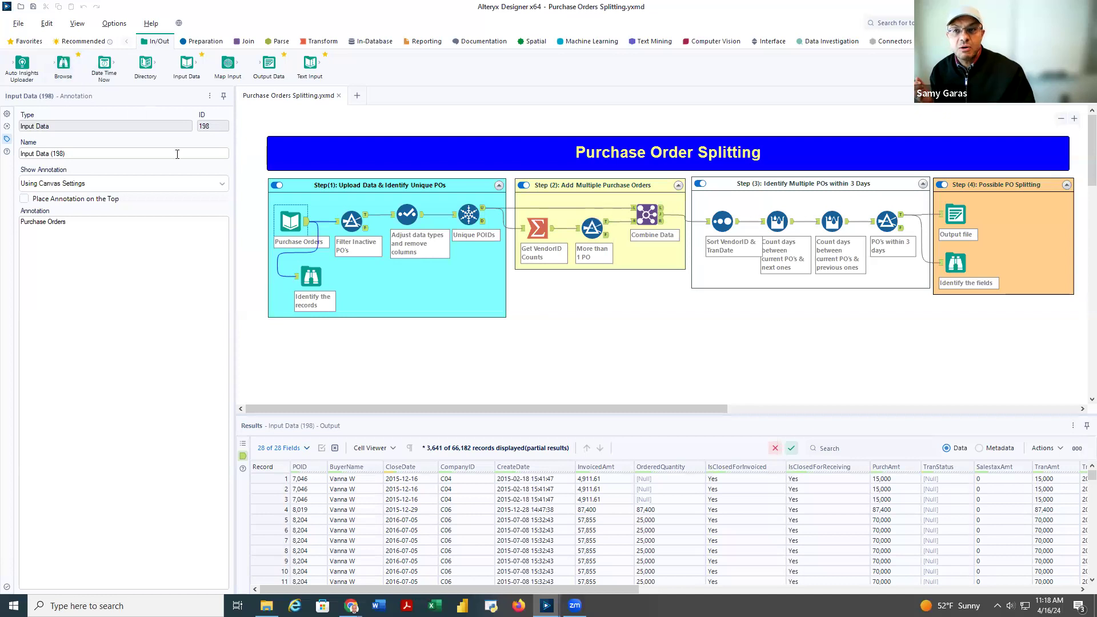
Open the configuration of the Step(1) Browse tool and examine the data profile of the fields through VendorID and PaymentTerm.
click(303, 279)
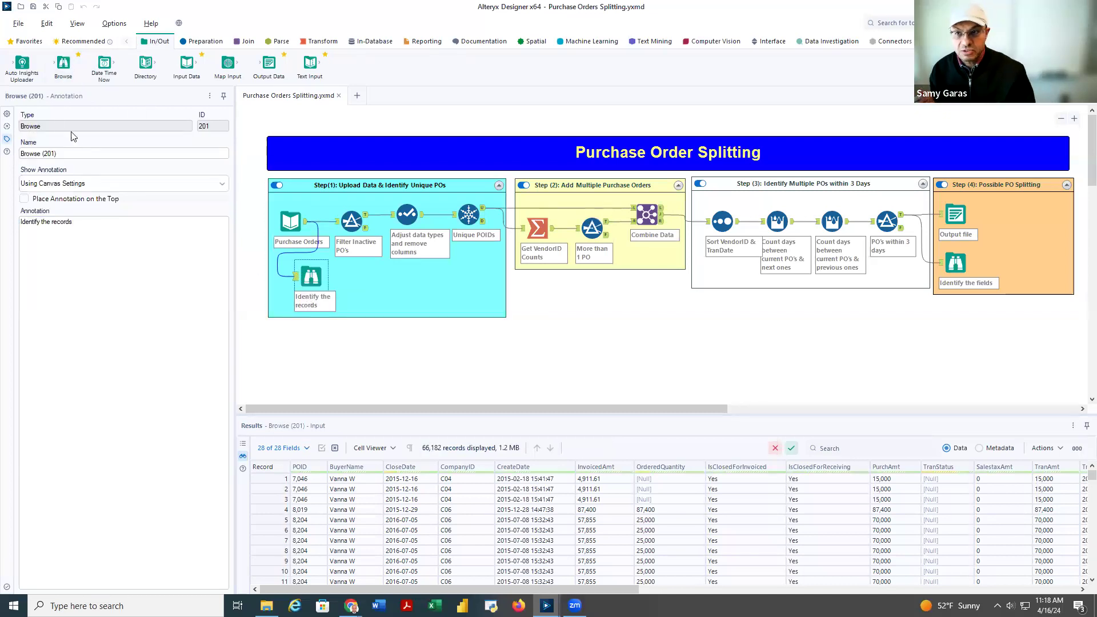
click(6, 115)
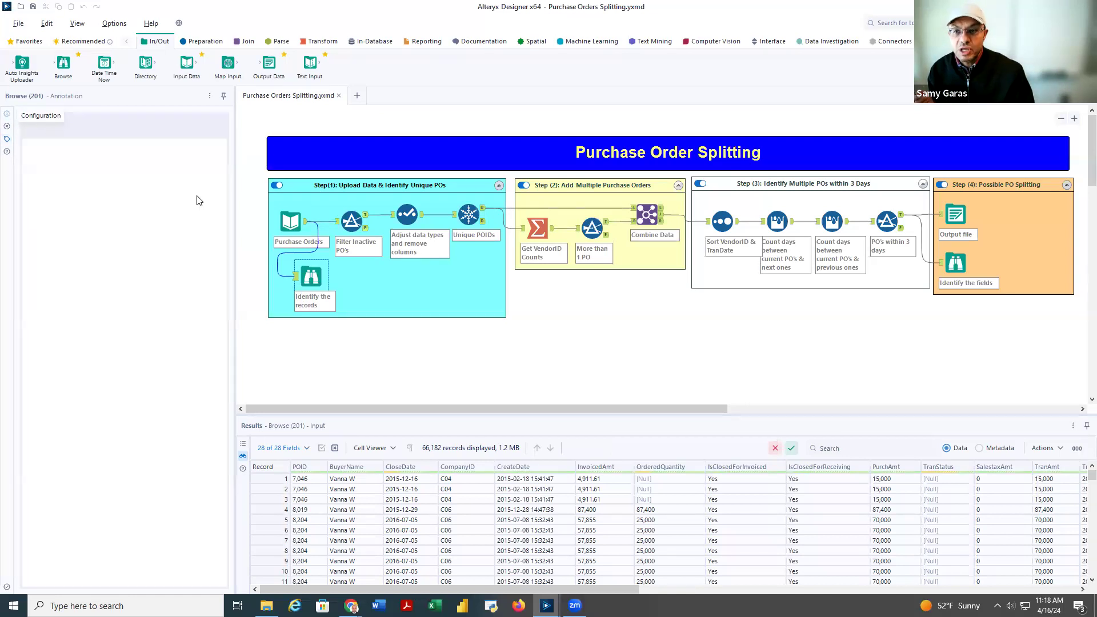
scroll(156, 240, down, 10)
scroll(156, 240, down, 15)
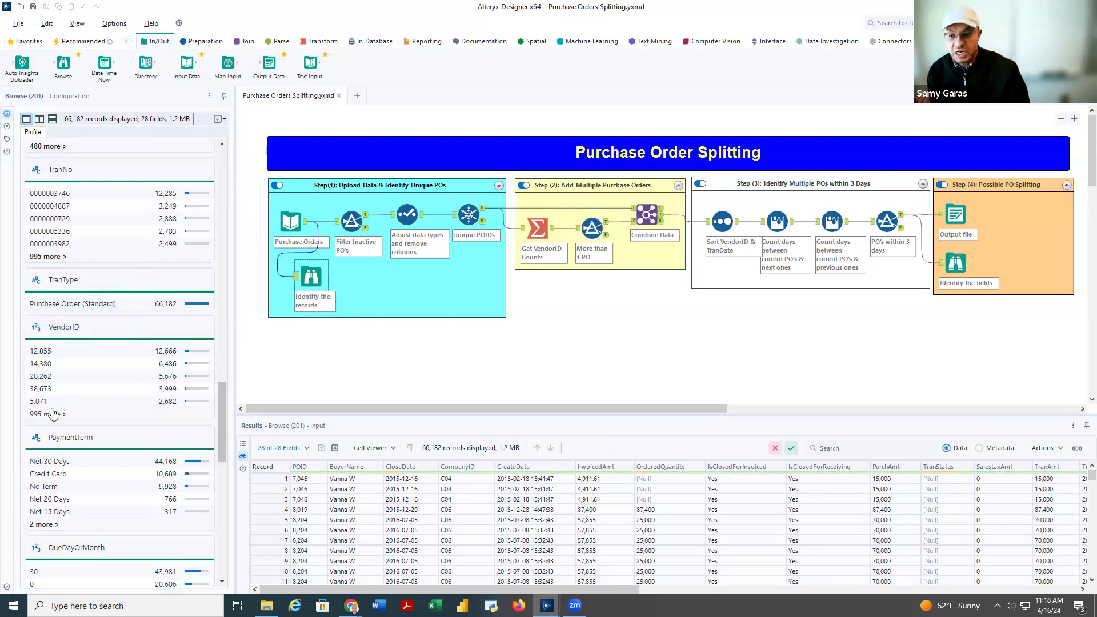
Examine the remaining field profiles through UnitMeasure and the matching columns of the Browse tool's records.
scroll(54, 409, down, 10)
scroll(60, 412, down, 8)
scroll(69, 425, down, 3)
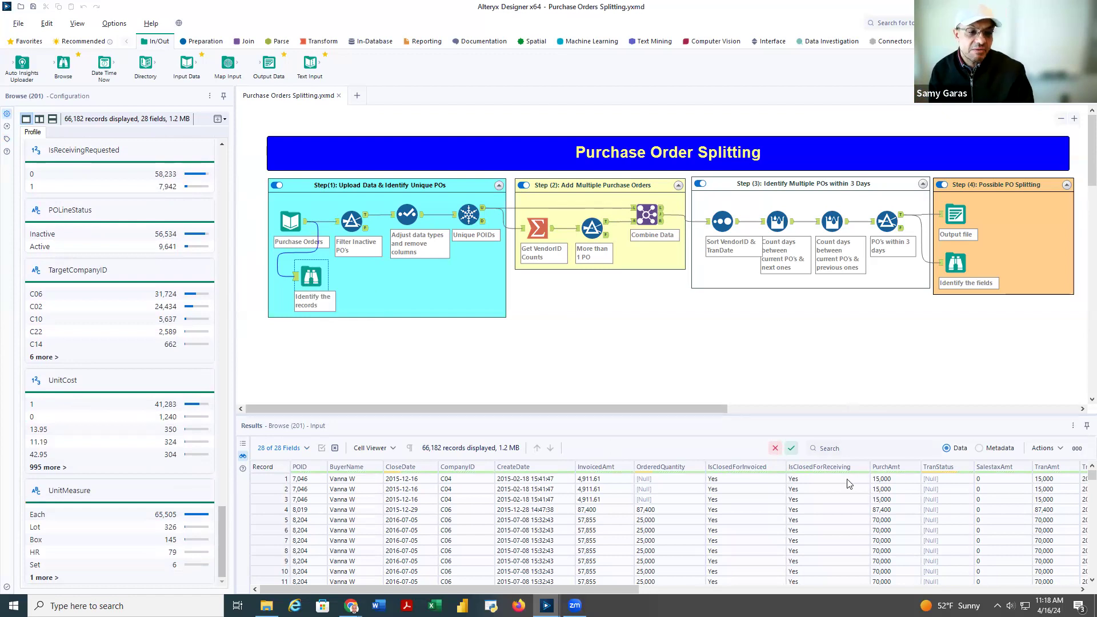
drag(582, 589, 820, 589)
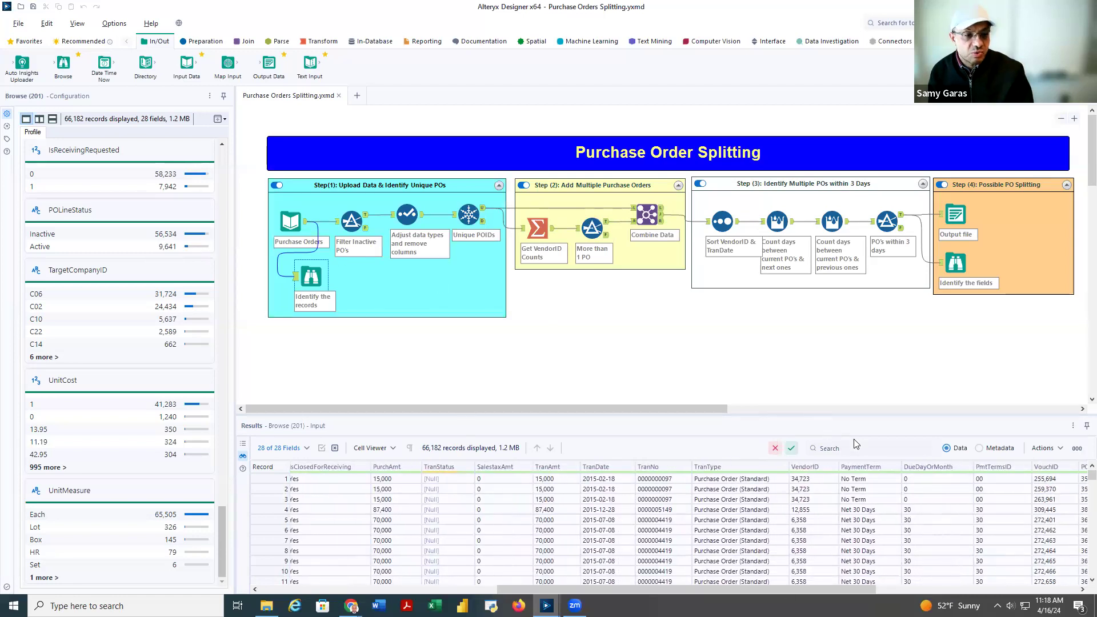
drag(821, 588, 1047, 592)
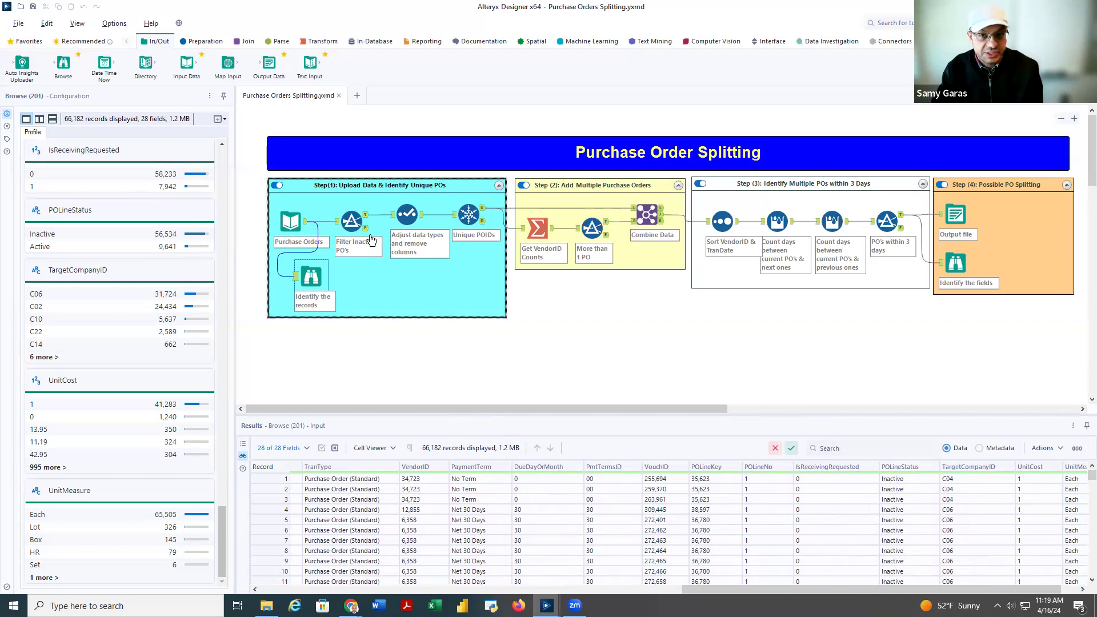
Show the Preparation category and open the configuration of the Filter Inactive PO's tool.
click(214, 42)
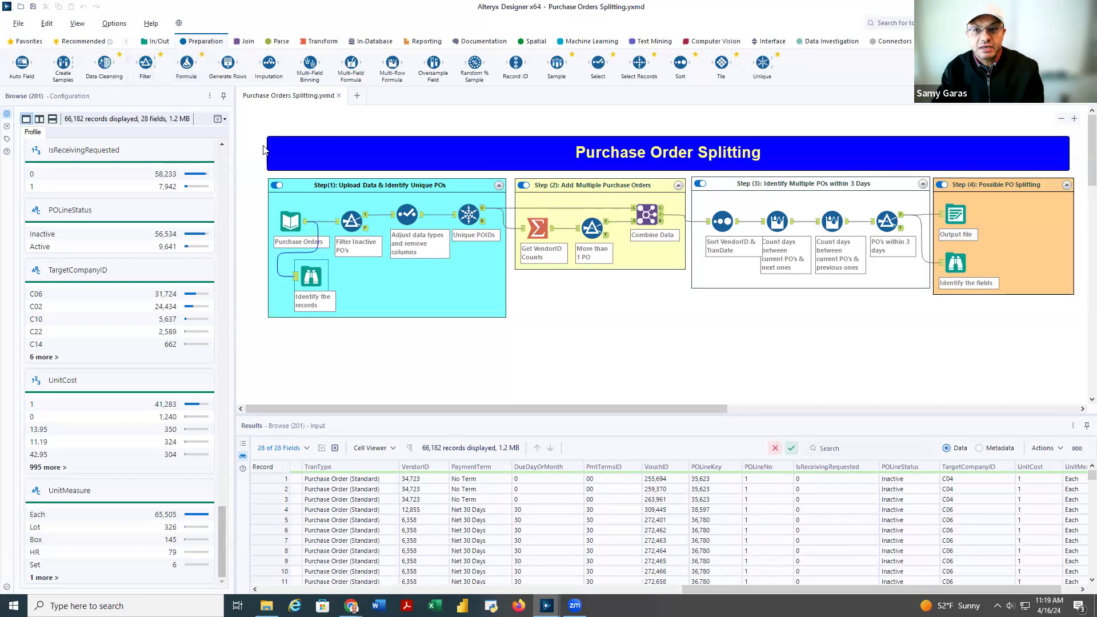
click(352, 223)
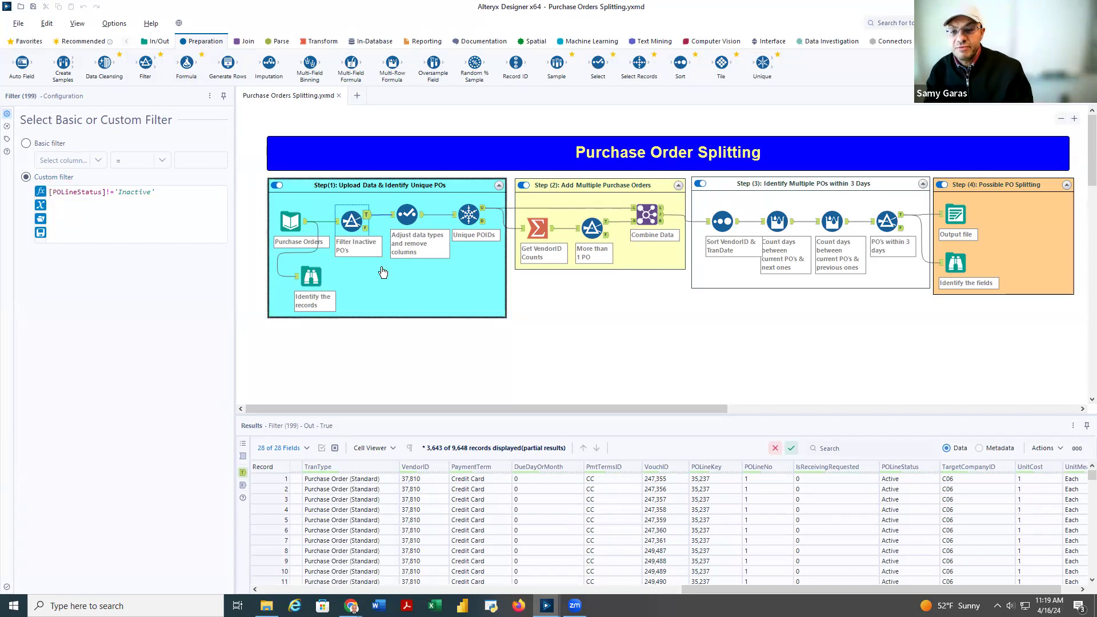
Bring up the list of available fields in the custom filter expression, browse it to the end, and remove the extra brackets.
text([[[[[[[)
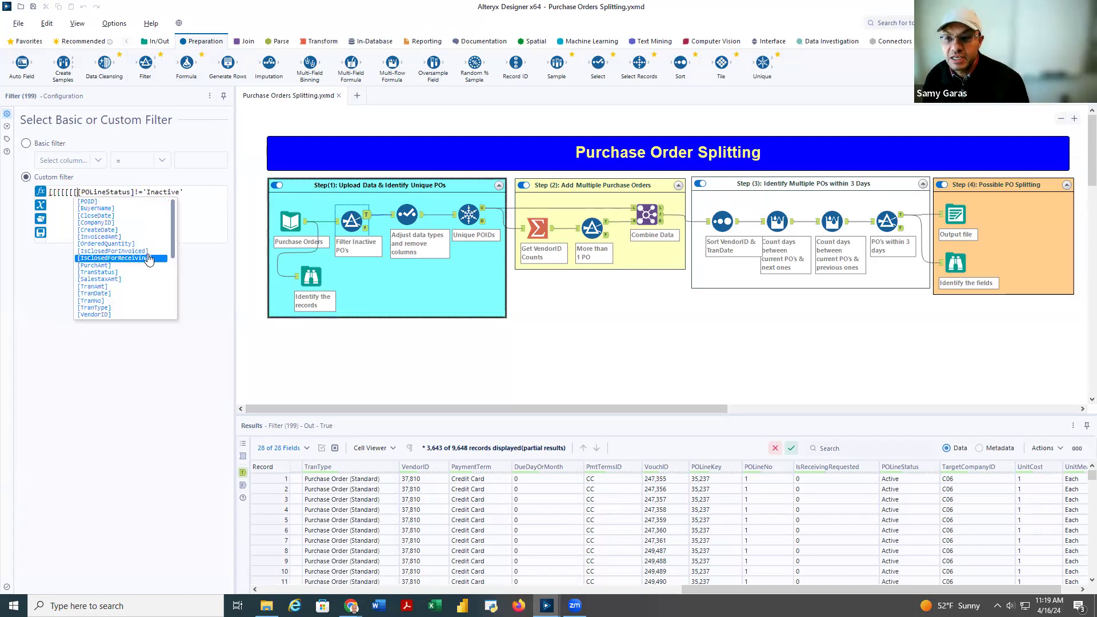
key(BackSpace)
key(BackSpace)
key(BackSpace)
key(BackSpace)
key(BackSpace)
key(BackSpace)
key(BackSpace)
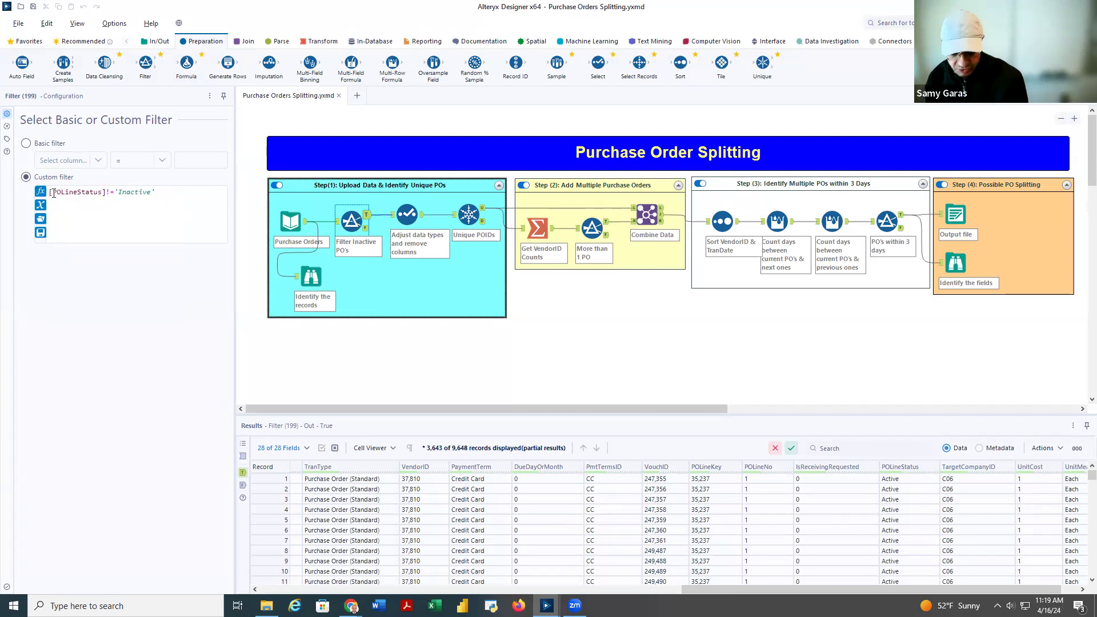
text([)
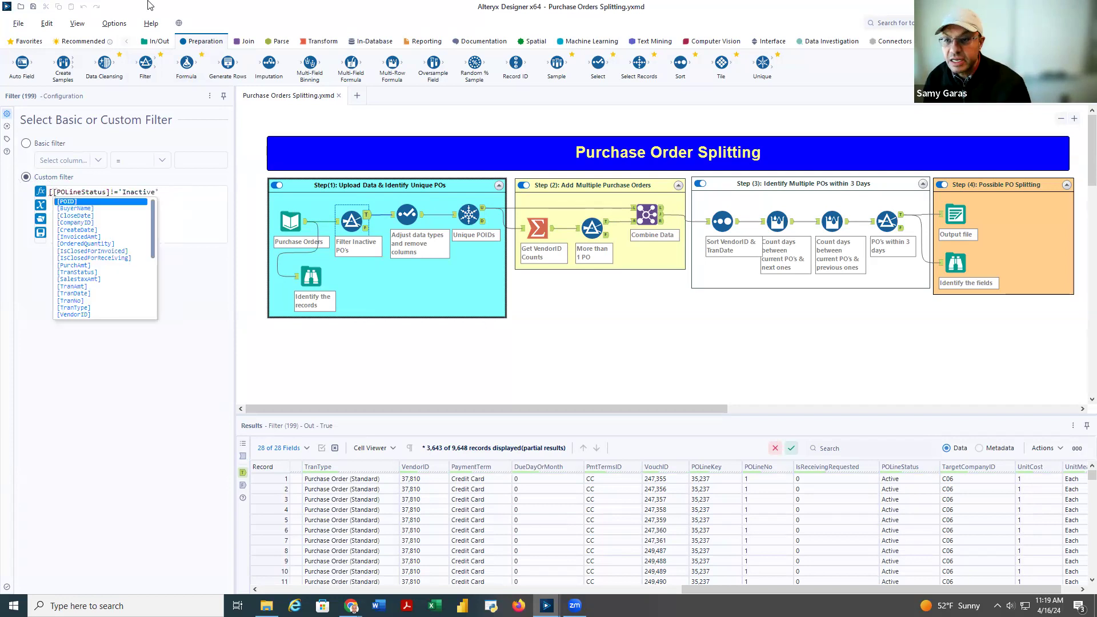
drag(152, 232, 166, 309)
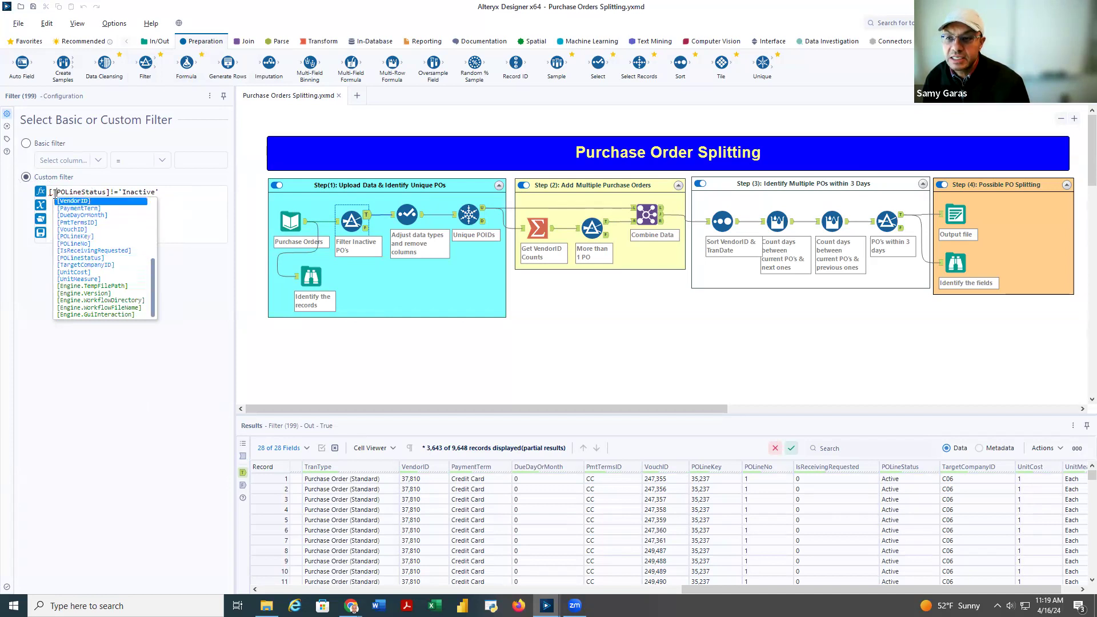
key(BackSpace)
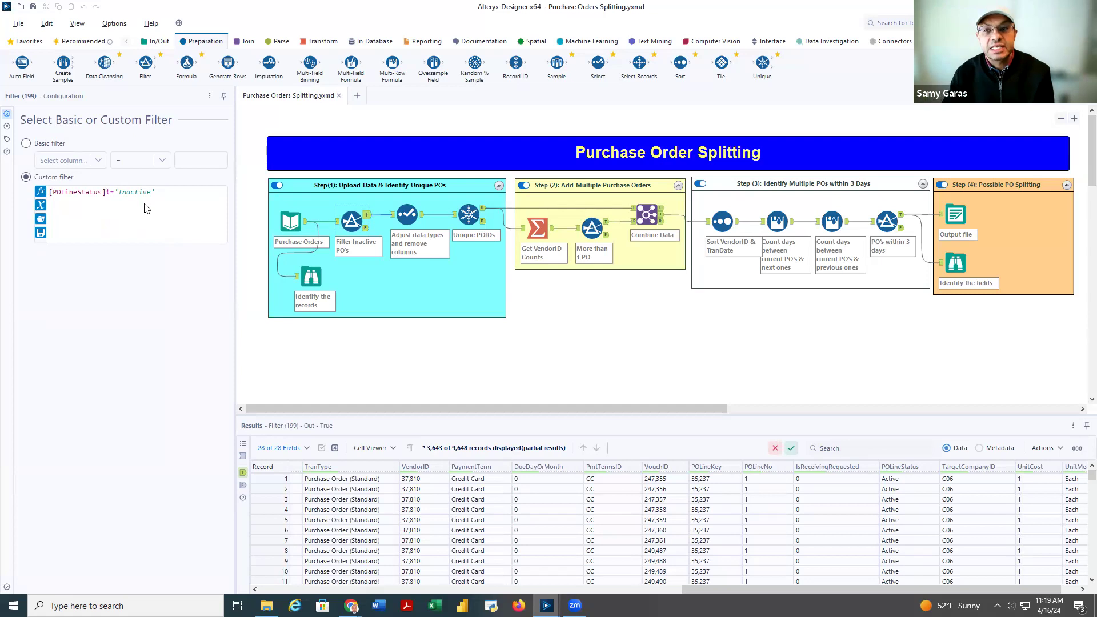
Highlight the !='Inactive' condition and compare the filter's False and True output records.
drag(106, 191, 153, 192)
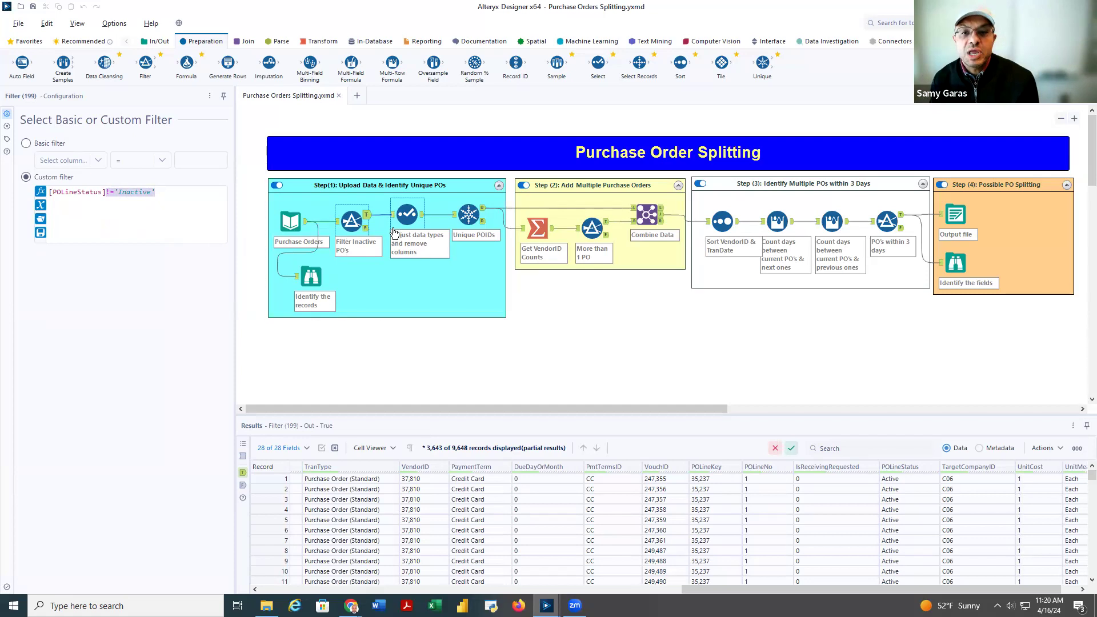
click(366, 228)
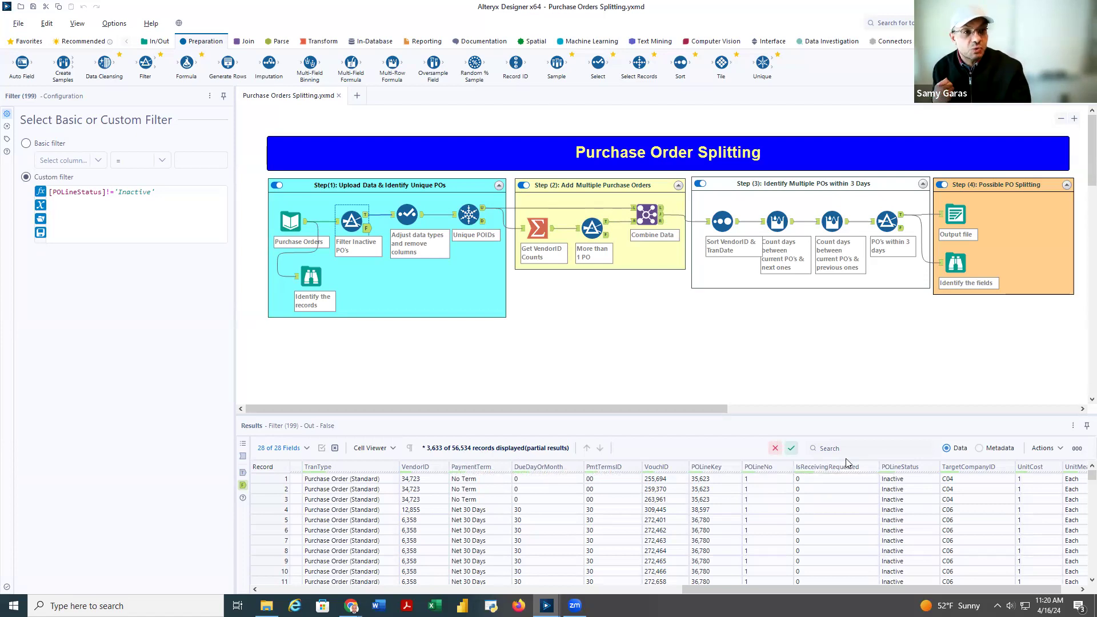
click(366, 216)
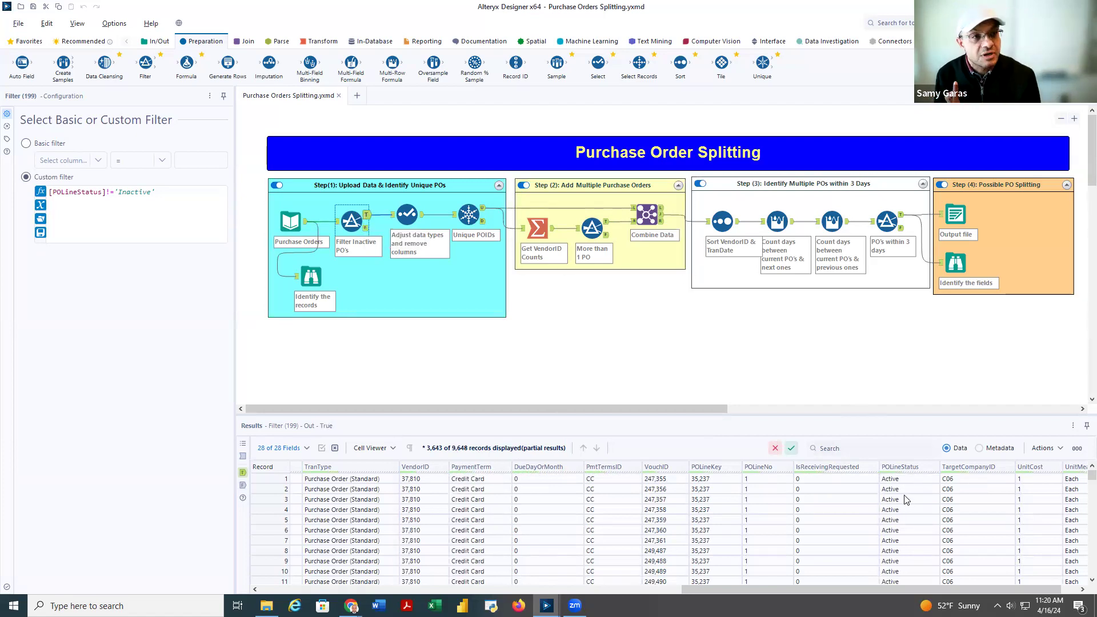
Open the configuration of the Step(1) Select tool and highlight the unselected fields OrderedQuantity and VouchID through *Unknown.
click(407, 214)
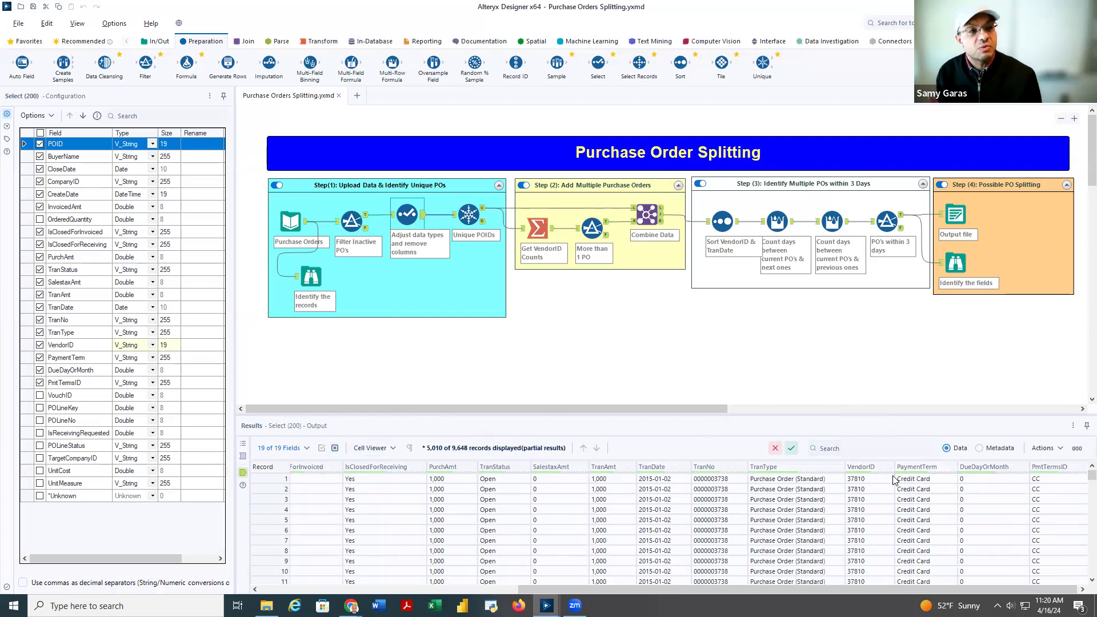
click(24, 221)
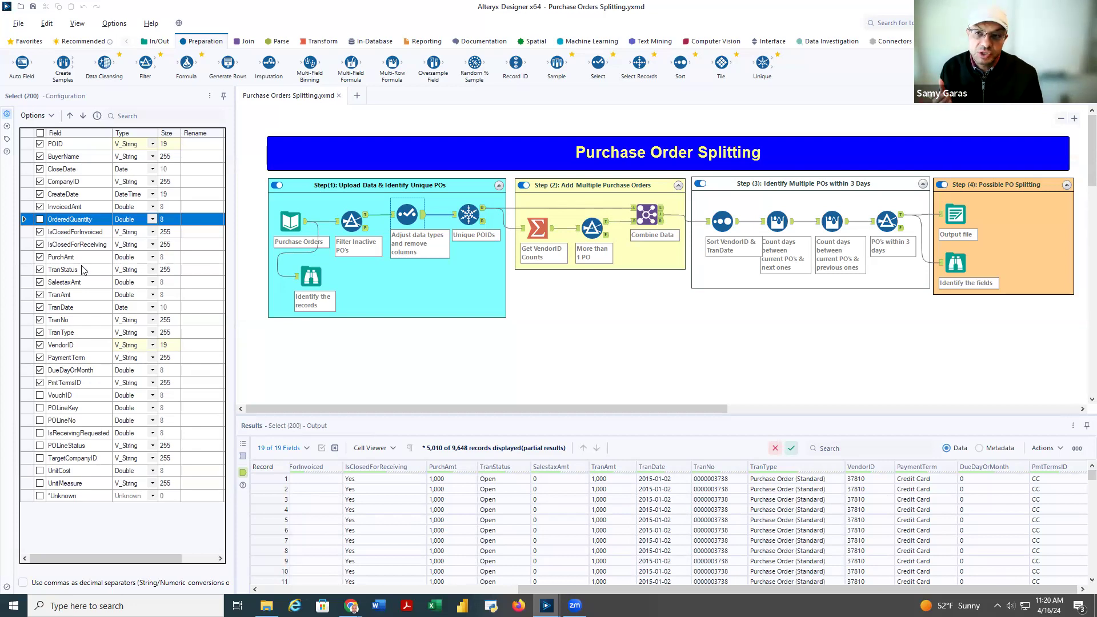
drag(26, 391, 26, 395)
click(36, 400)
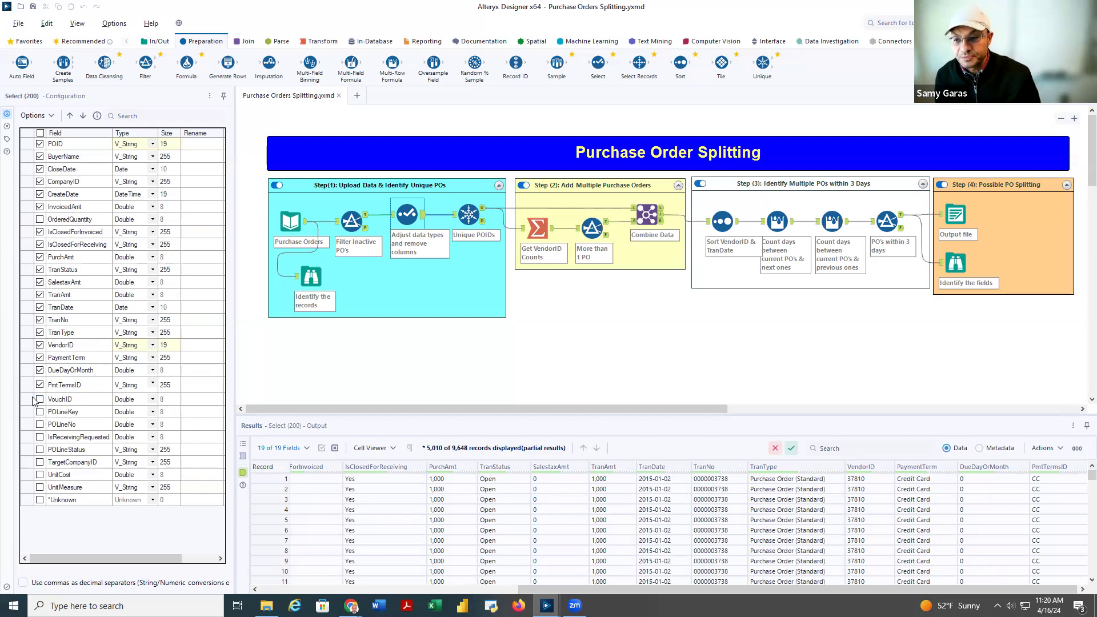
key(shift+Down)
key(shift+Down)
key(shift+Down)
key(shift+Down)
key(shift+Down)
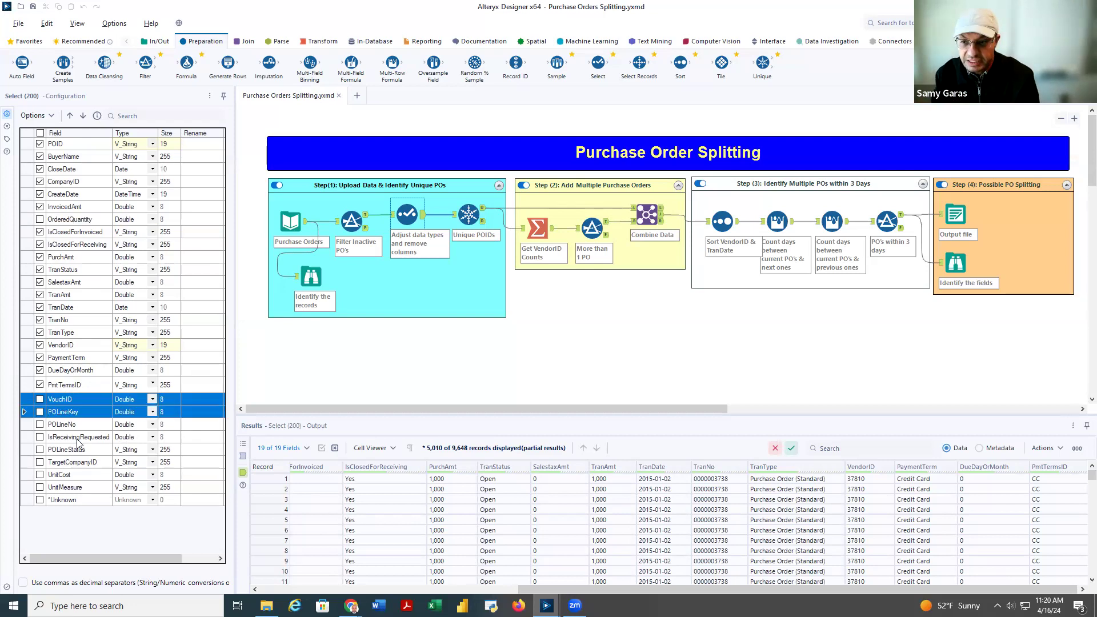
key(shift+Down)
key(shift+Down)
key(shift+Down)
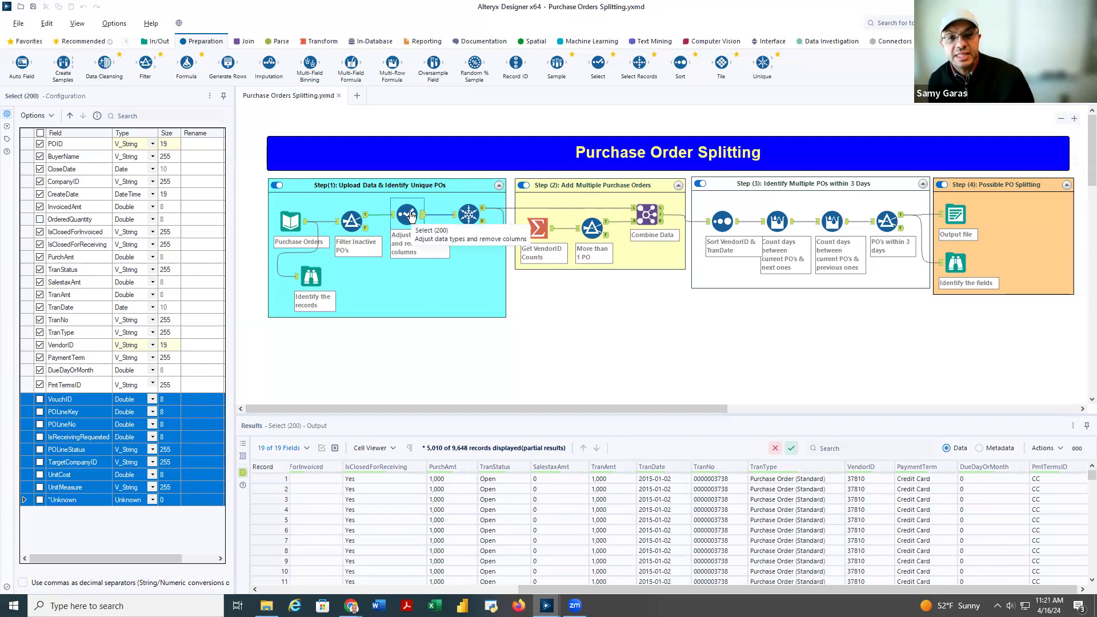
Display the Select tool's annotation settings and highlight the annotation text.
click(6, 139)
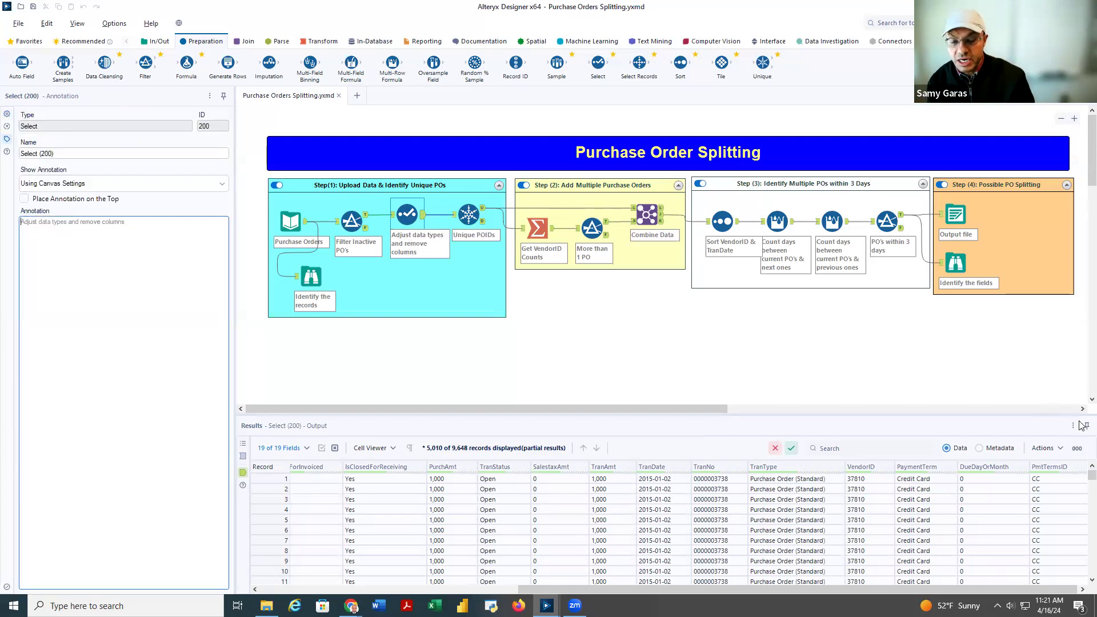
drag(21, 221, 125, 222)
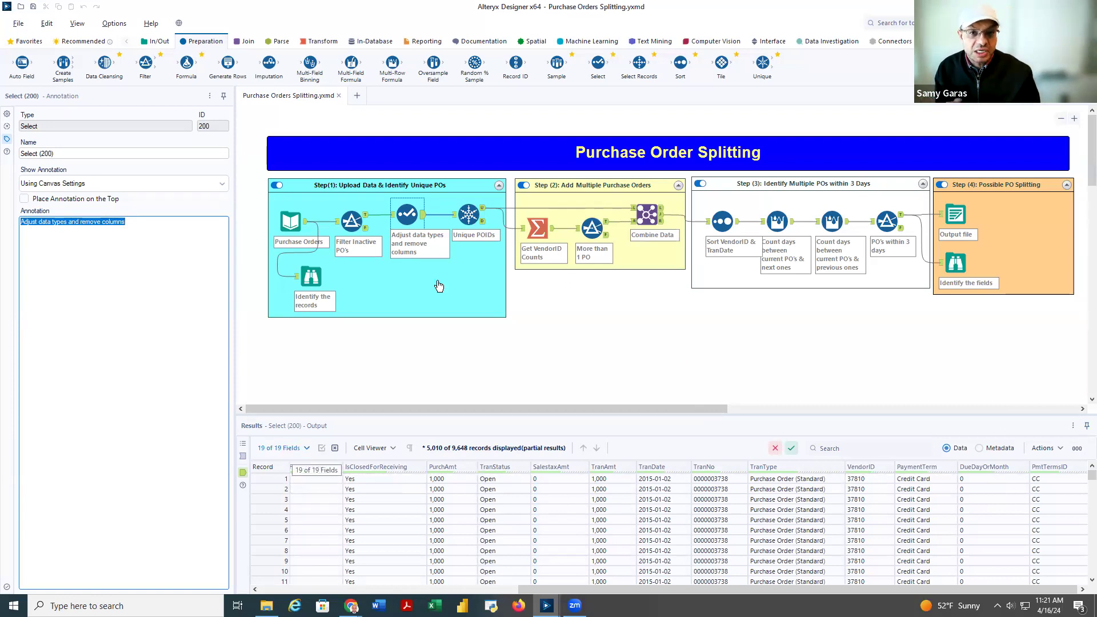
Review the Unique POIDs tool's column configuration, compare its Duplicates and Unique outputs, and check its annotation.
click(471, 215)
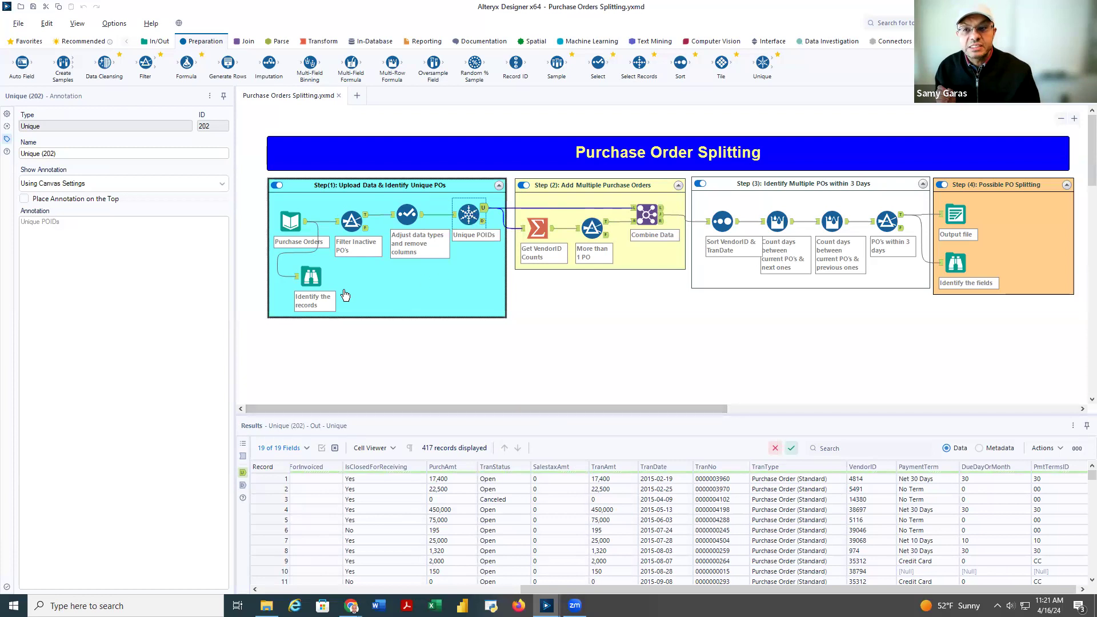
click(7, 113)
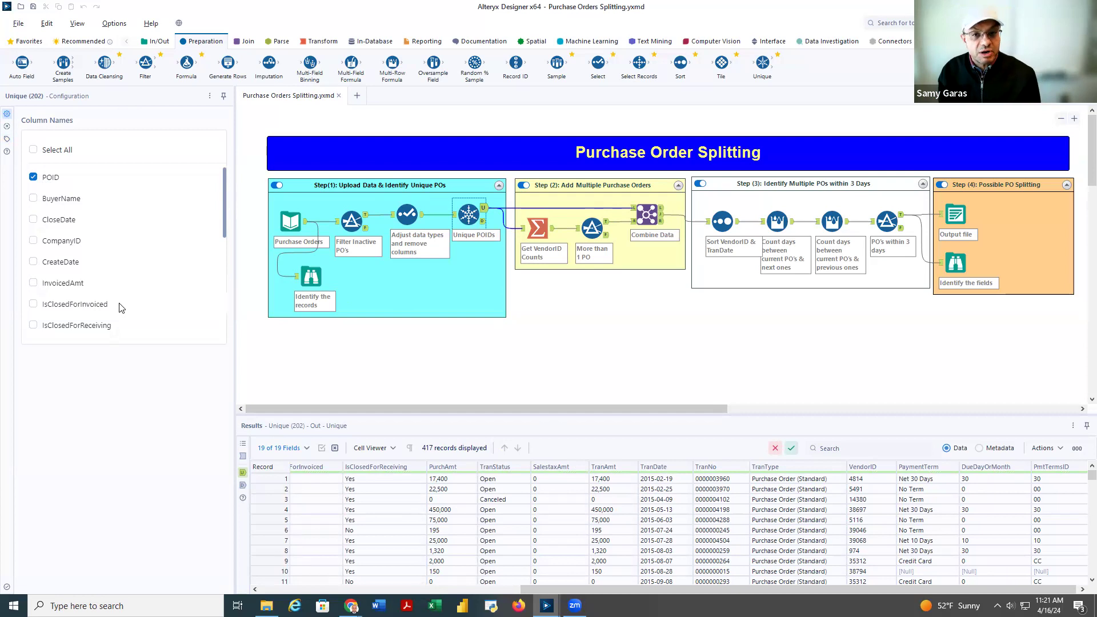
click(483, 222)
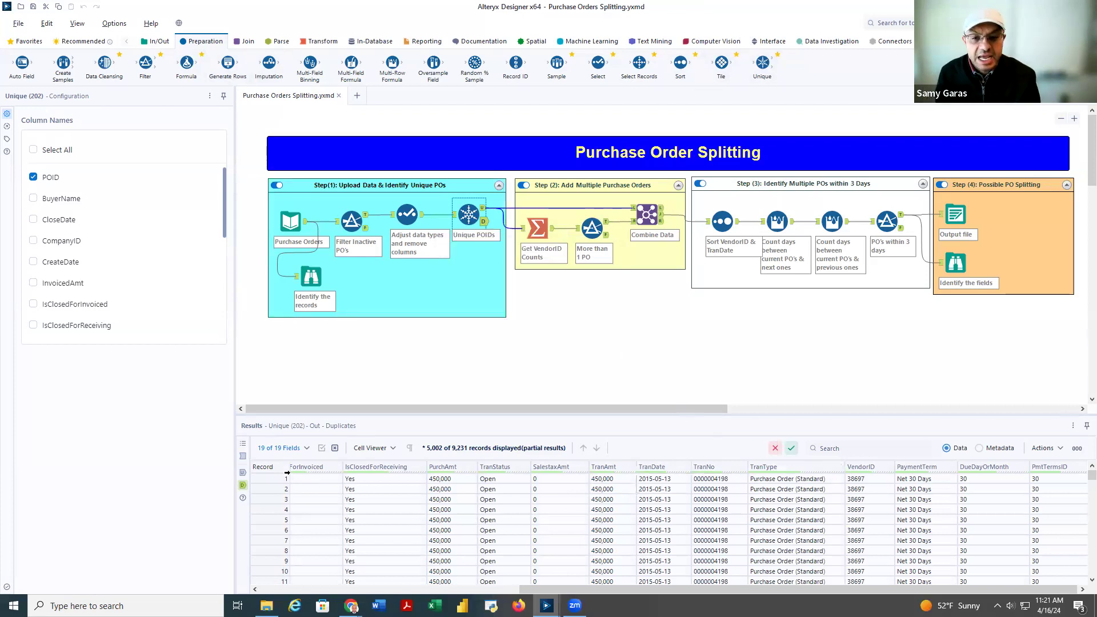
click(483, 208)
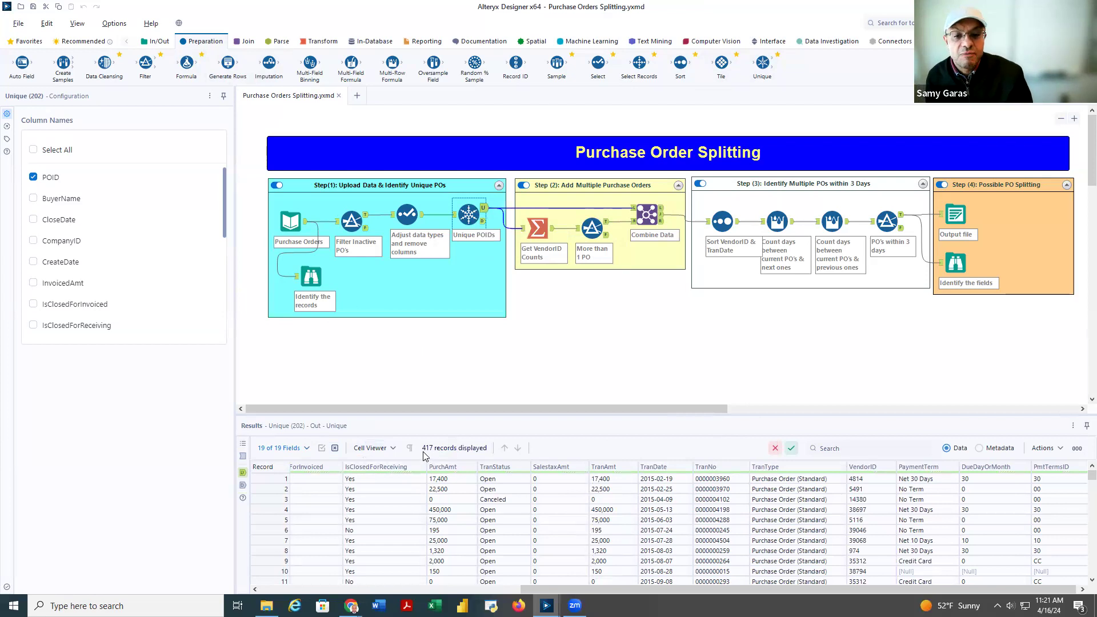
click(484, 222)
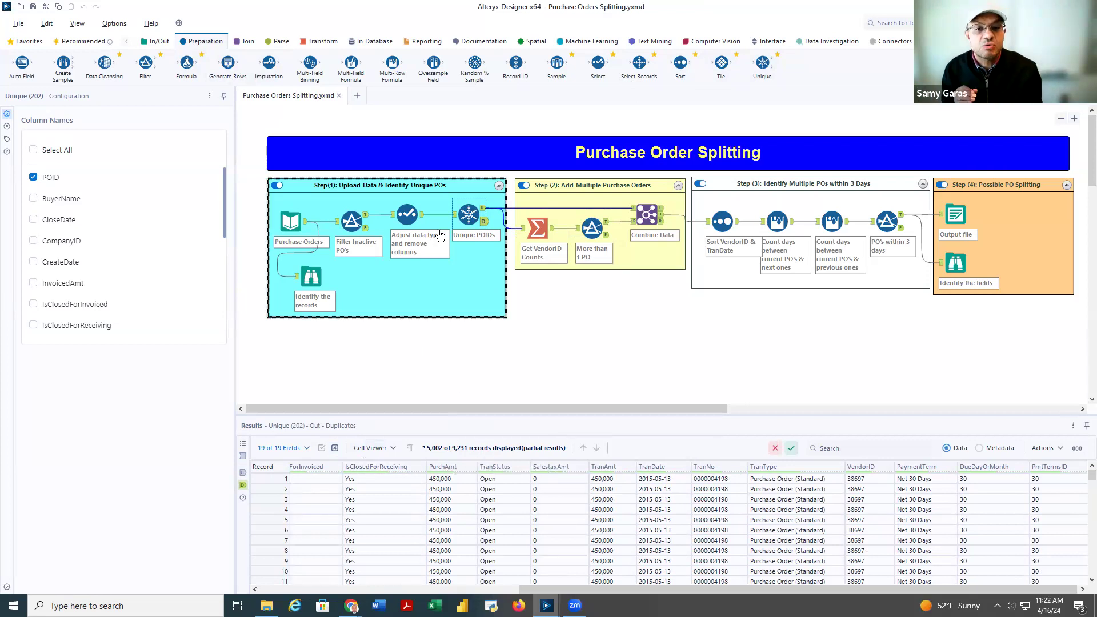
click(483, 209)
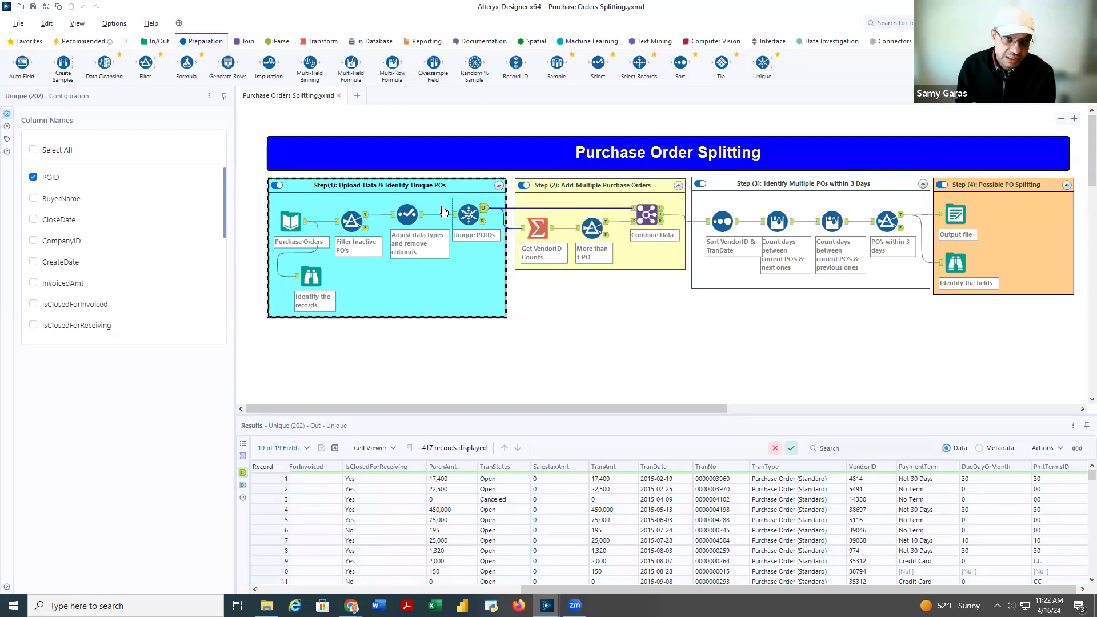
click(7, 138)
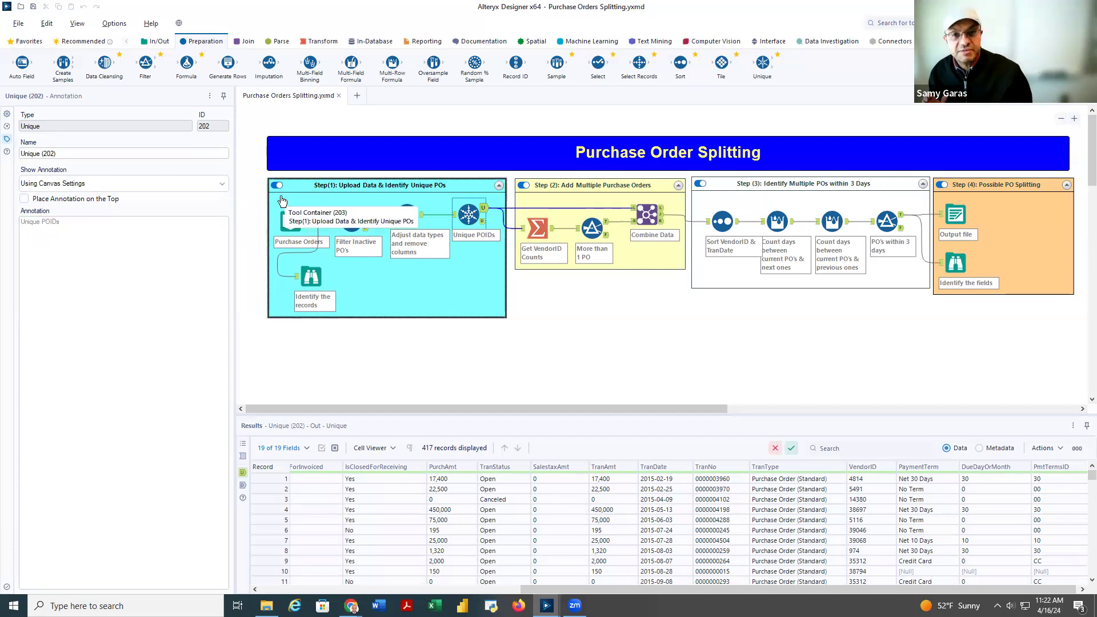
Select all the Step(1) tools, show the options for adding them to a new container, and dismiss them without choosing.
drag(279, 199, 485, 285)
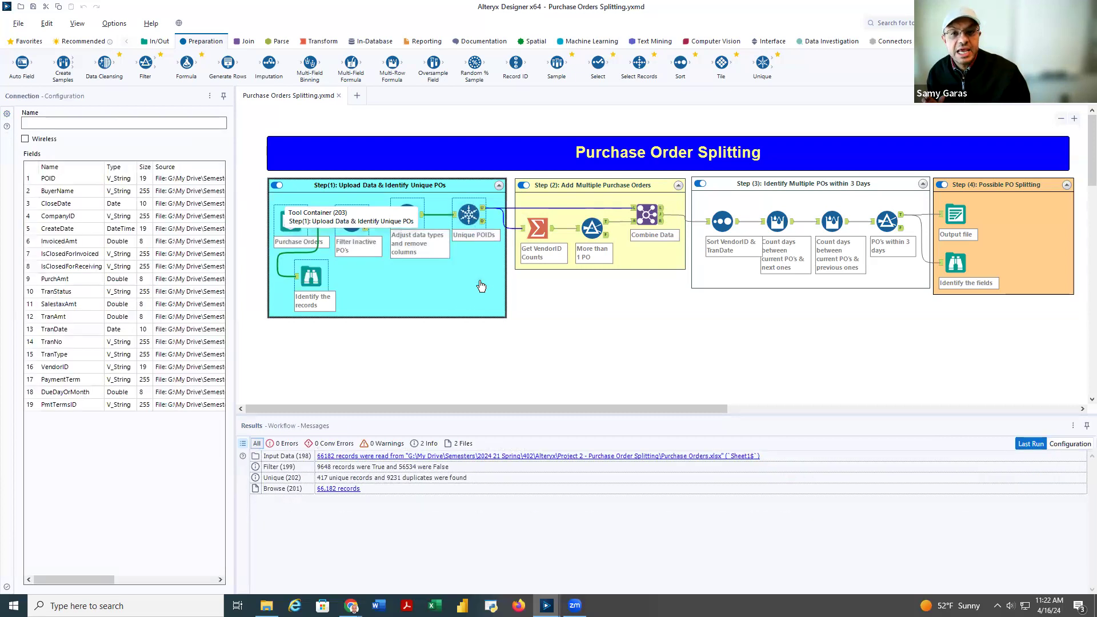
right_click(463, 205)
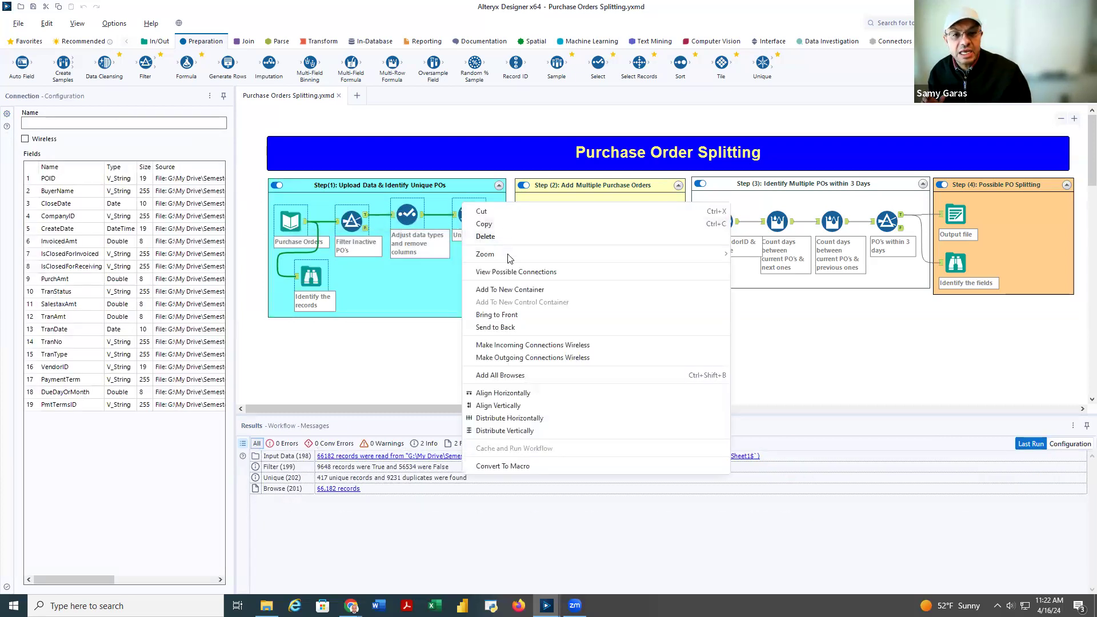
click(352, 369)
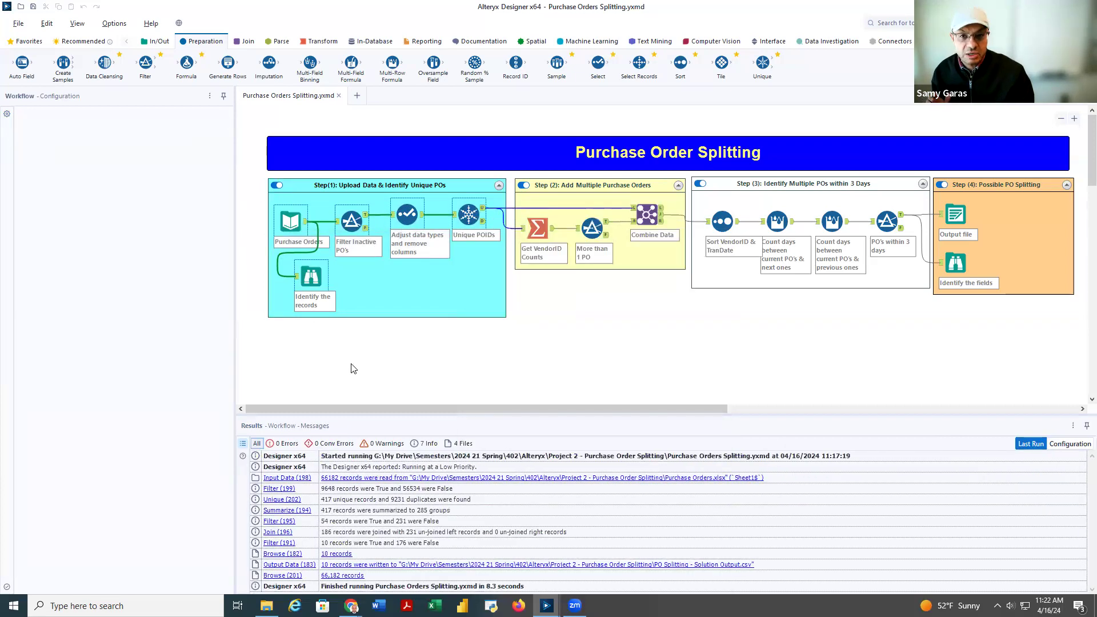
Open the Step(1) tool container's configuration, highlight its caption, and return to the Unique tool's output records.
click(334, 186)
drag(140, 126, 30, 129)
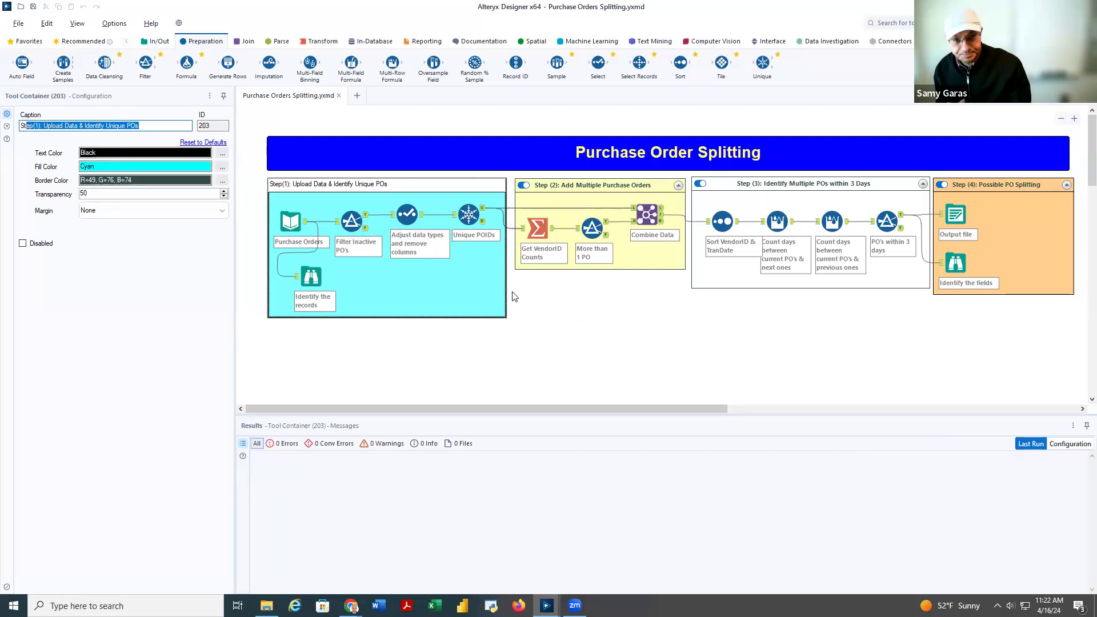
click(469, 217)
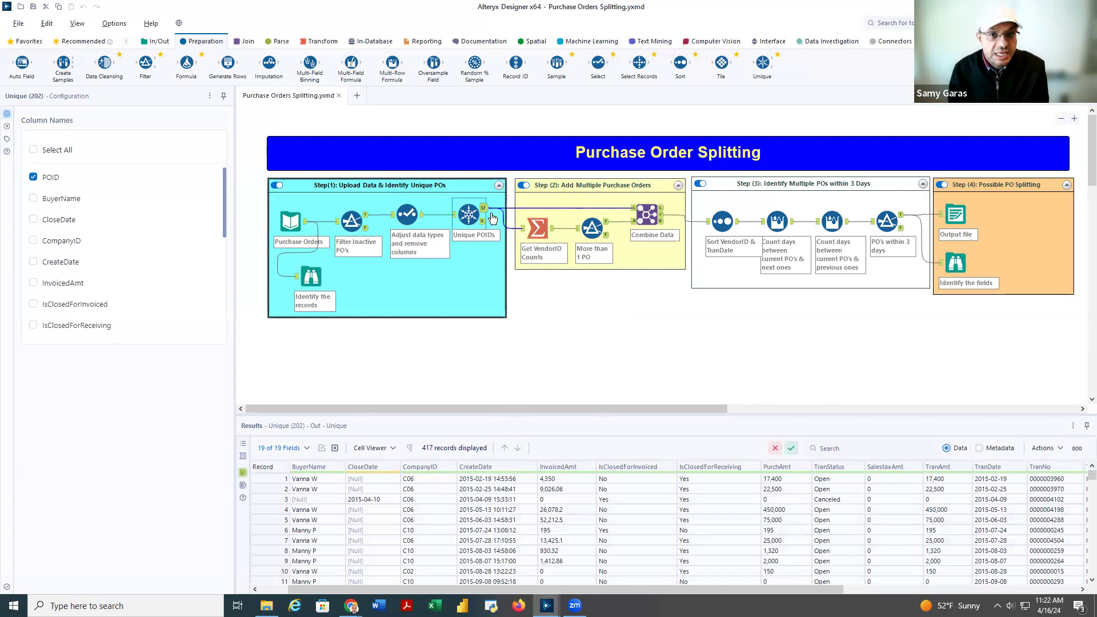
Open the Get VendorID Counts Summarize tool's configuration, show the Transform category, and browse the input fields through PmtTermsID.
click(542, 225)
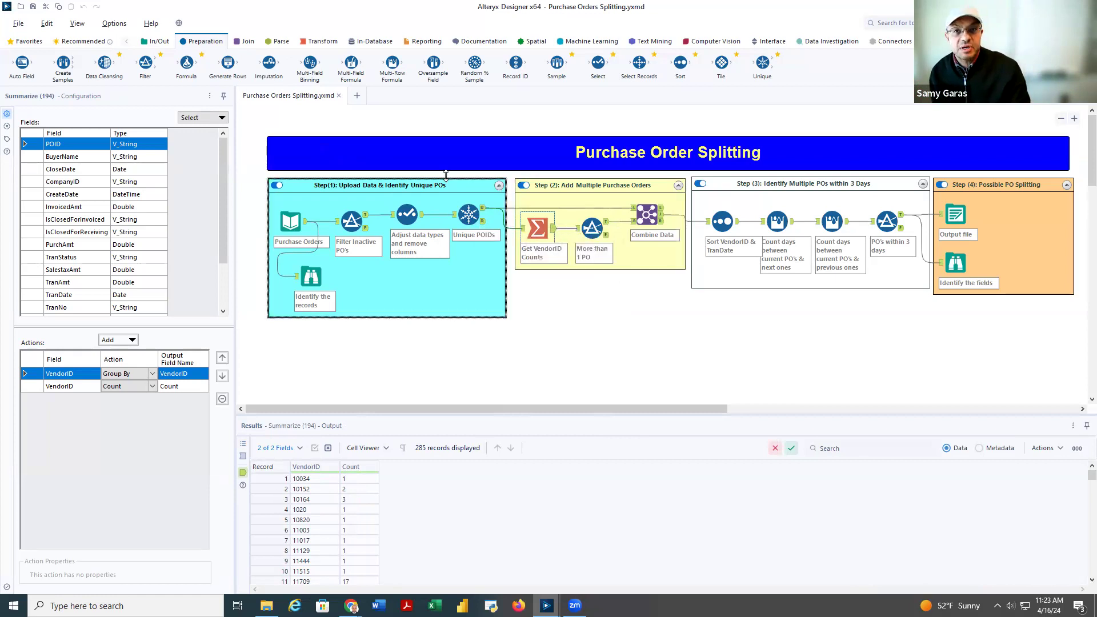
click(322, 41)
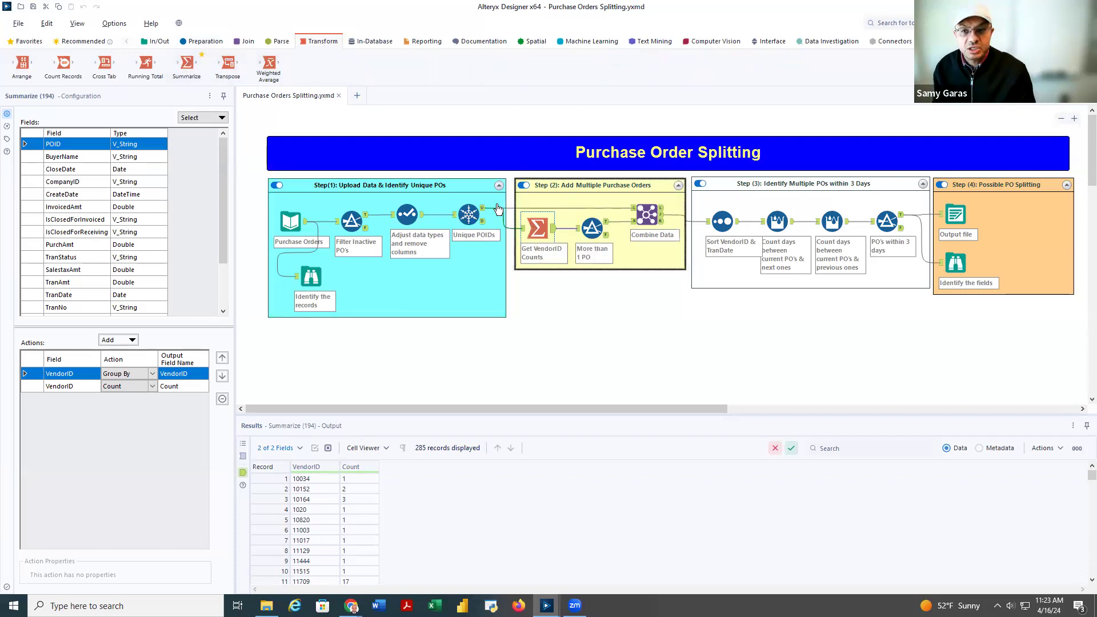
scroll(67, 184, down, 2)
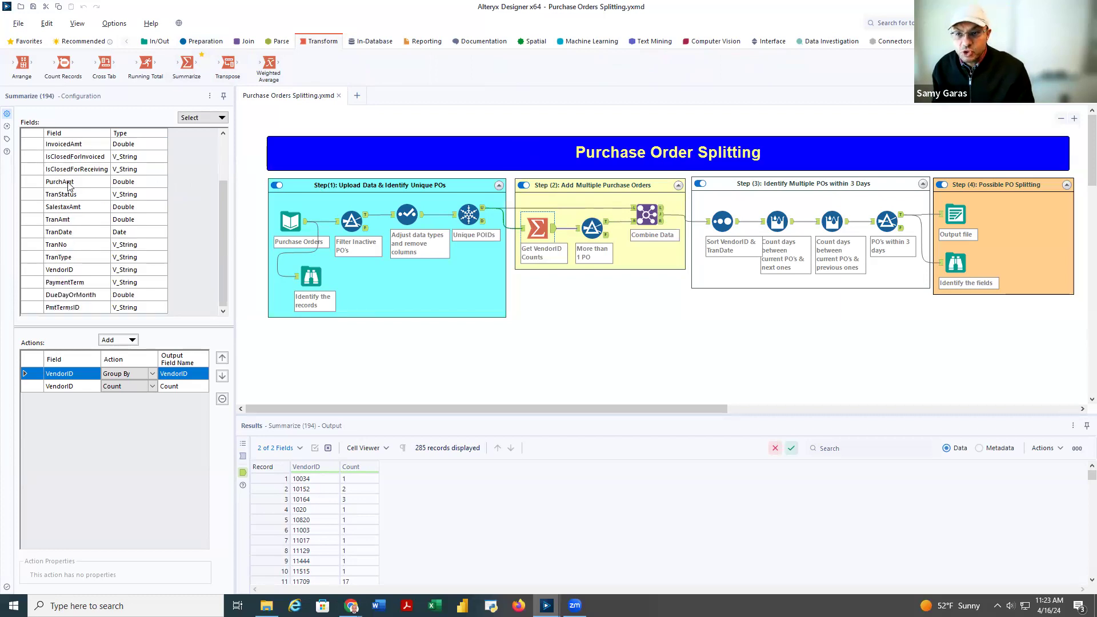
Select the VendorID field in the Summarize tool, show the available actions without adding one, and browse the VendorID counts in the output.
click(35, 270)
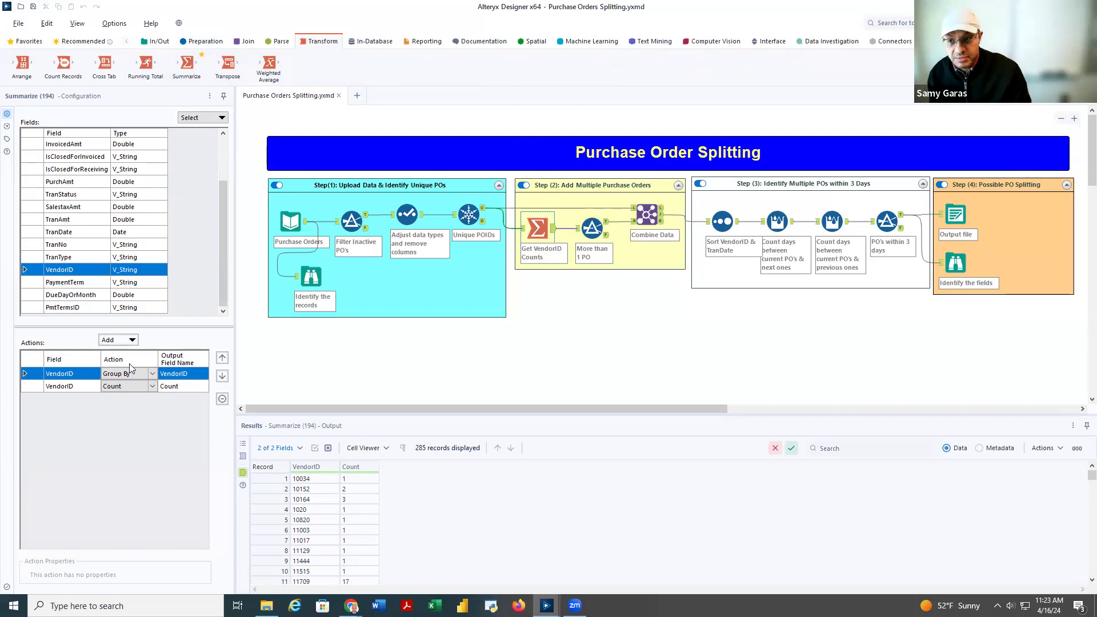
click(133, 341)
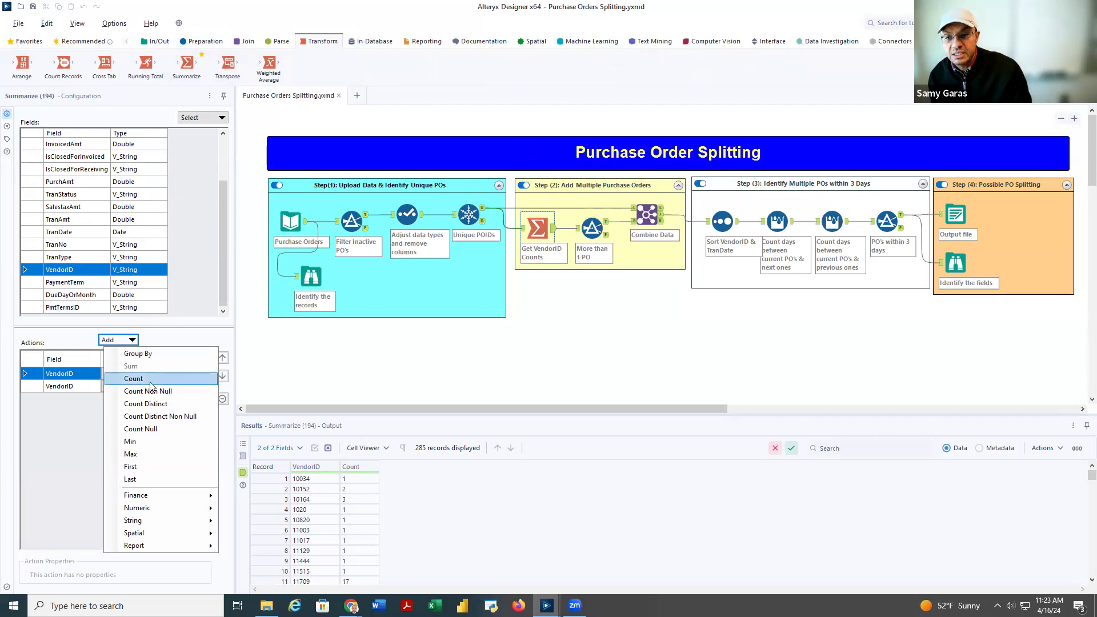
click(65, 417)
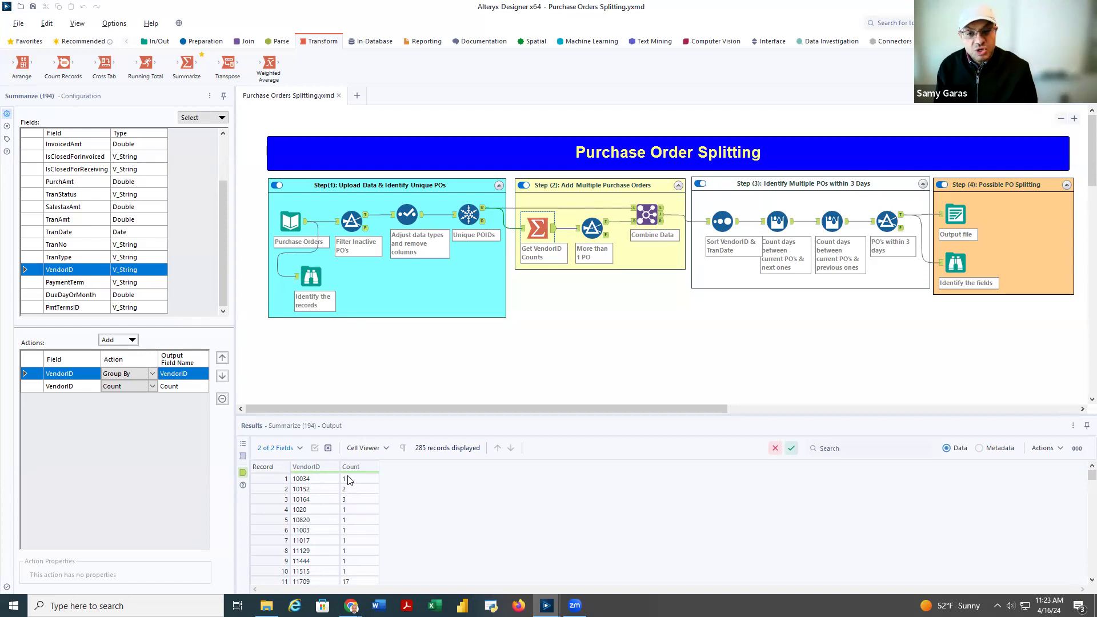
scroll(354, 528, down, 2)
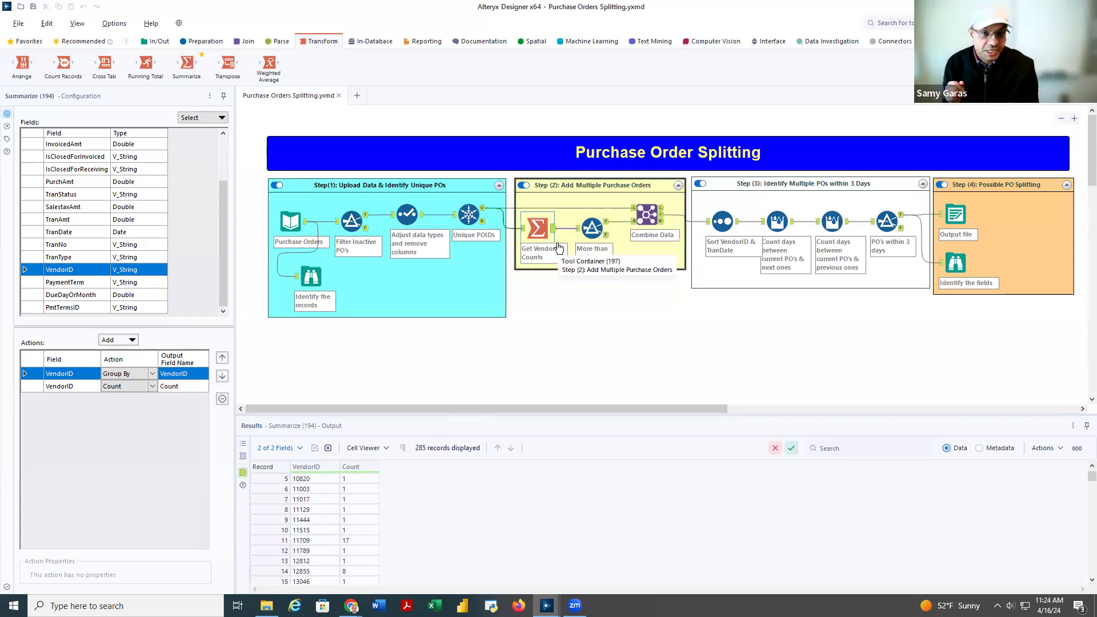
Open the More than 1 PO filter's configuration and rerun the workflow.
click(592, 229)
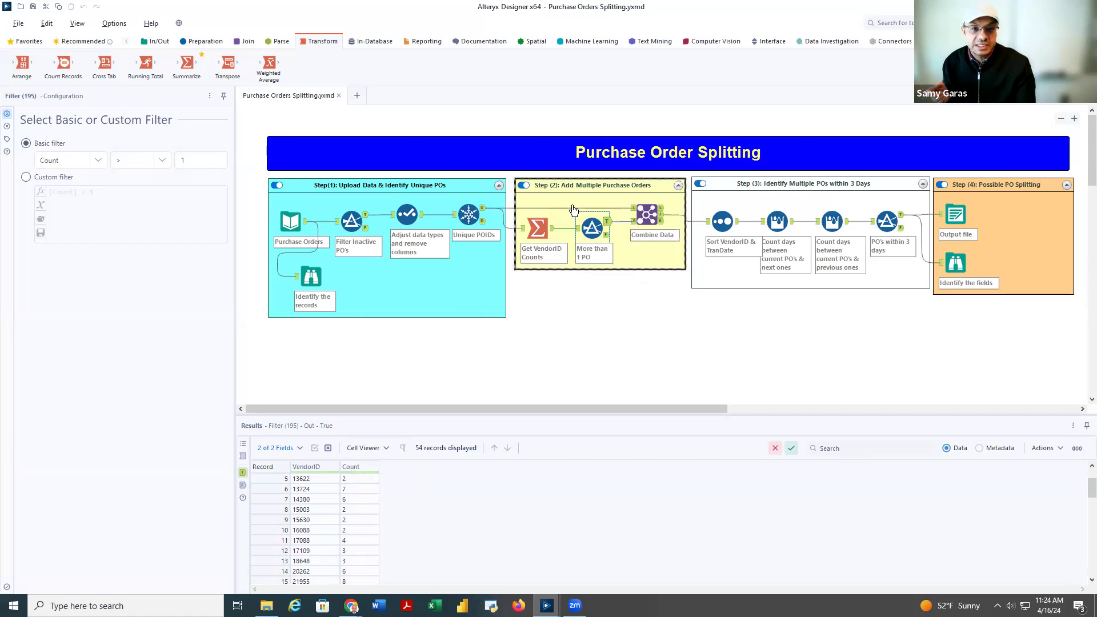
click(614, 223)
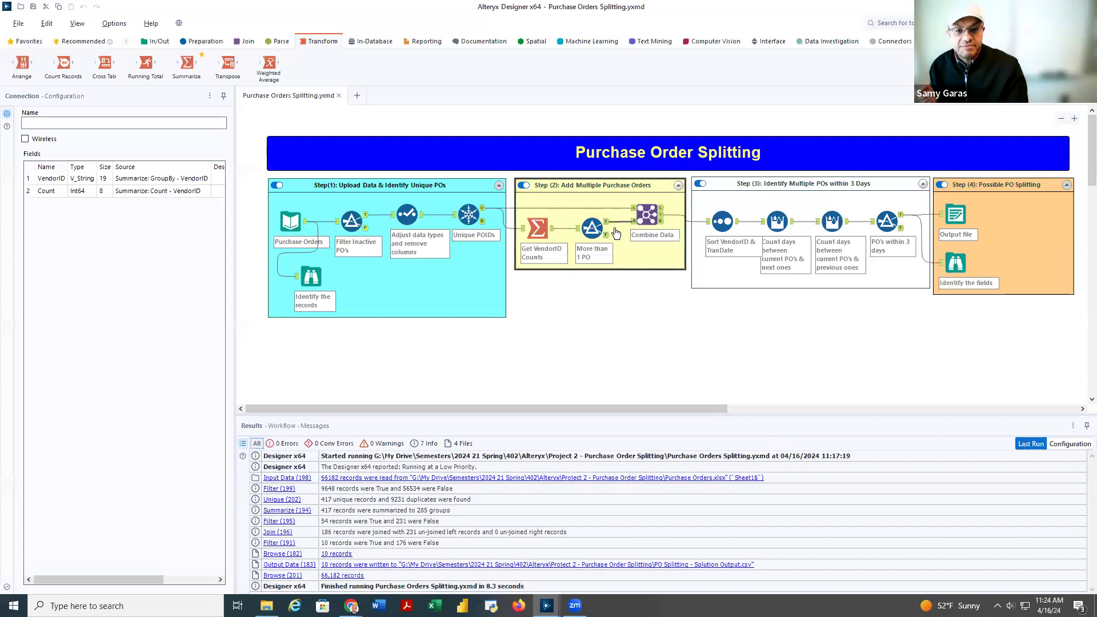
click(1074, 96)
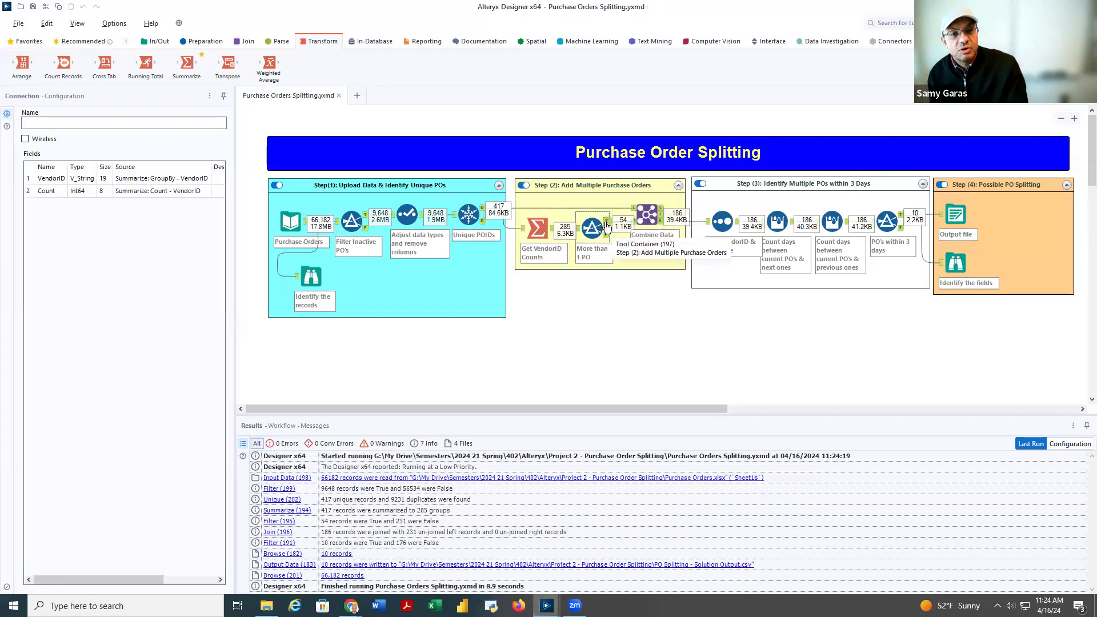
Compare the True and False output records of the More than 1 PO filter.
click(607, 226)
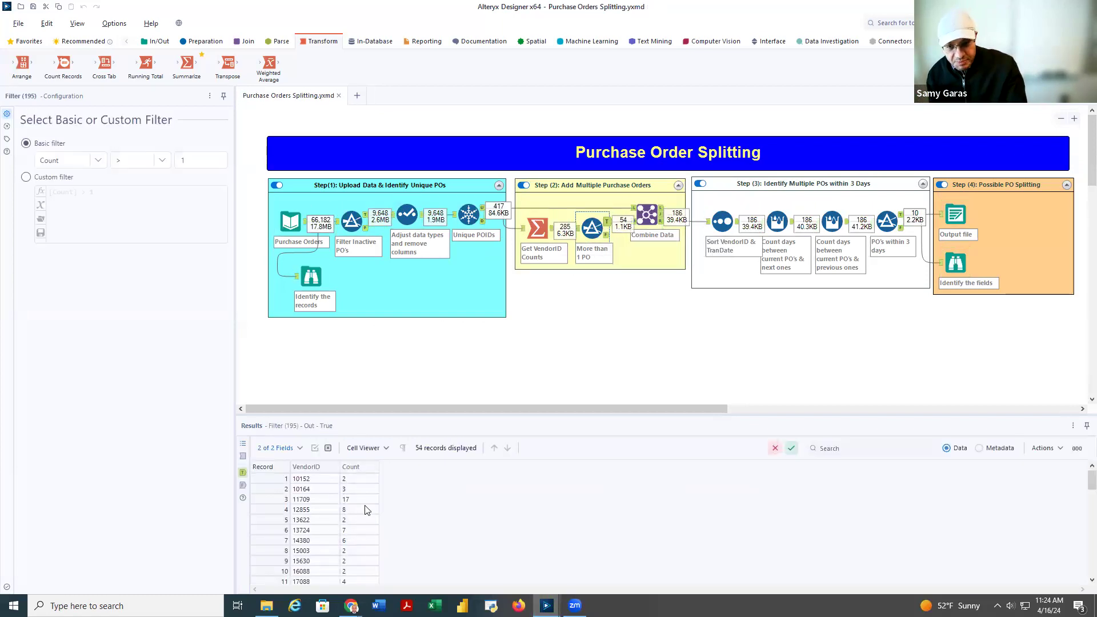
click(607, 235)
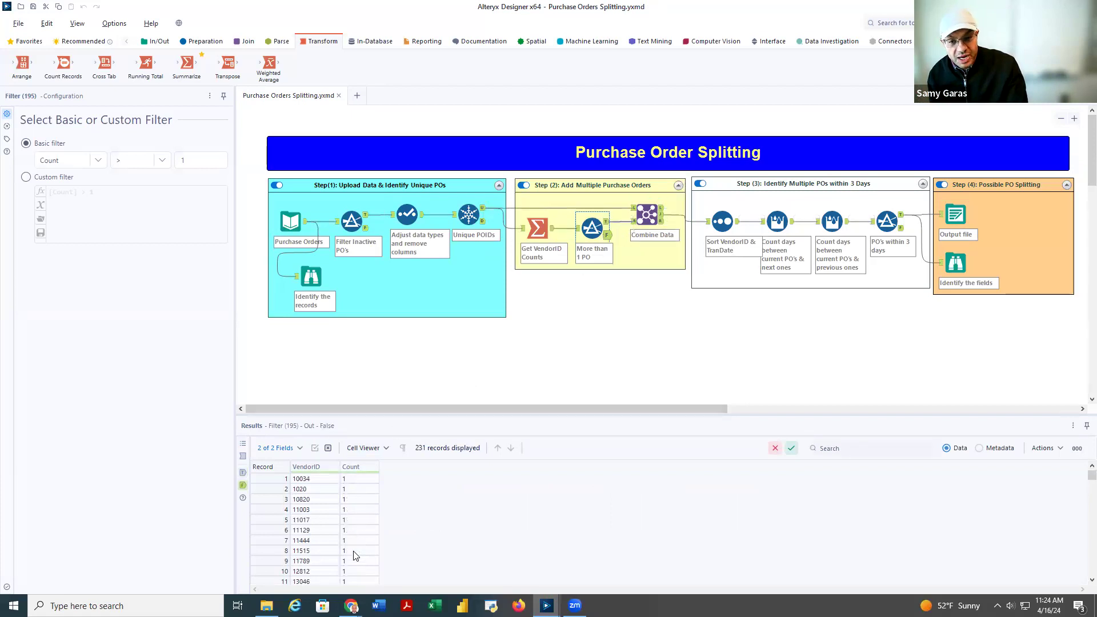
click(607, 226)
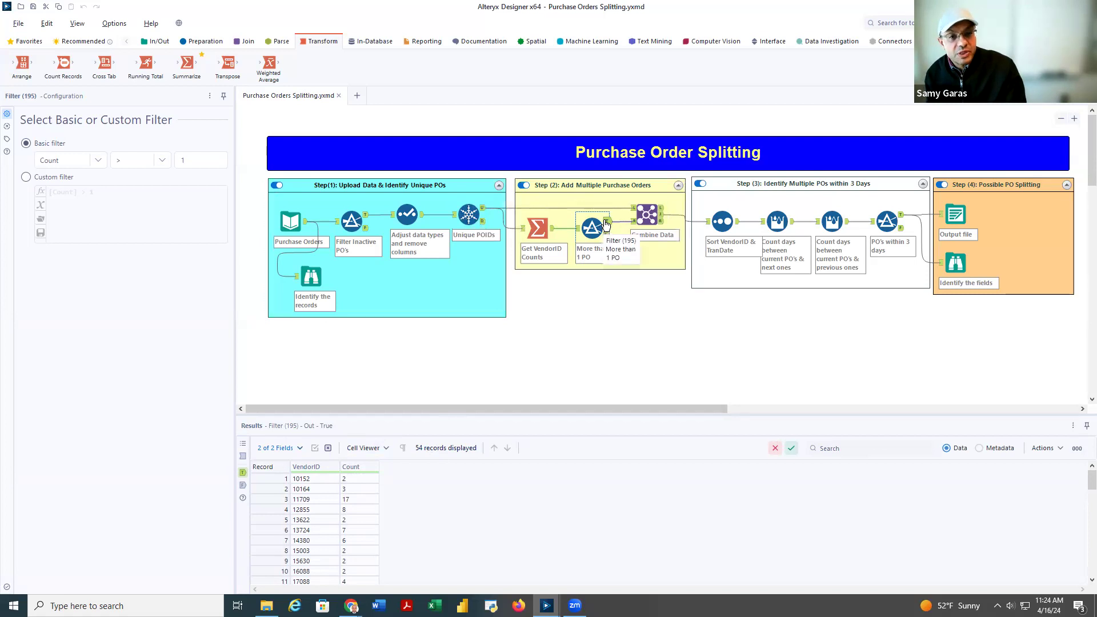
Review the configuration and output records of the Combine Data join and the VendorID and TranDate sort.
click(648, 220)
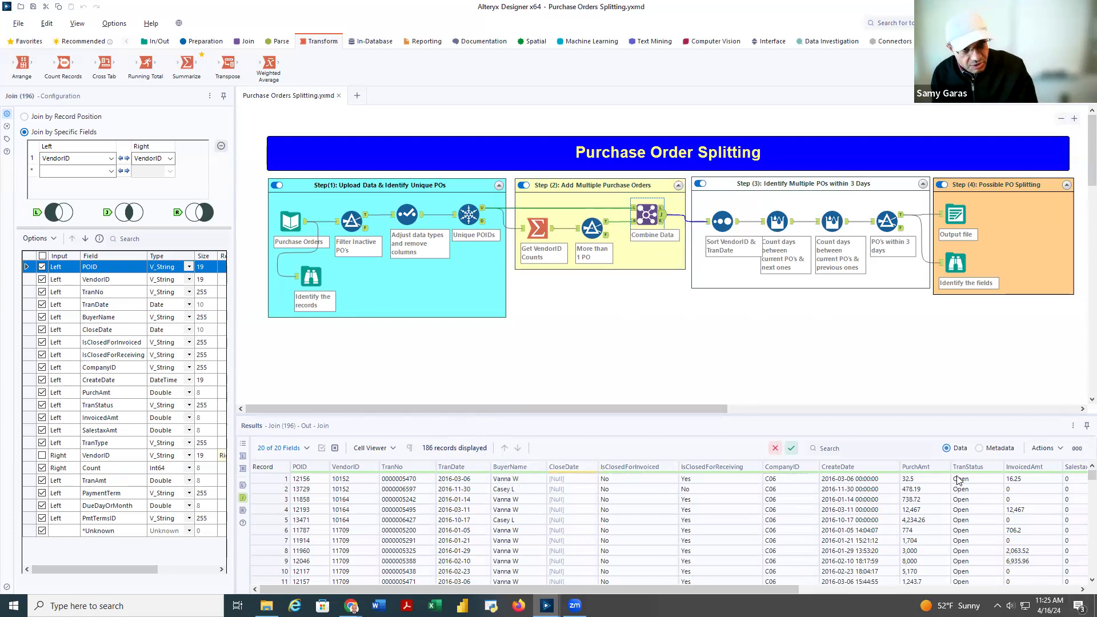
click(728, 216)
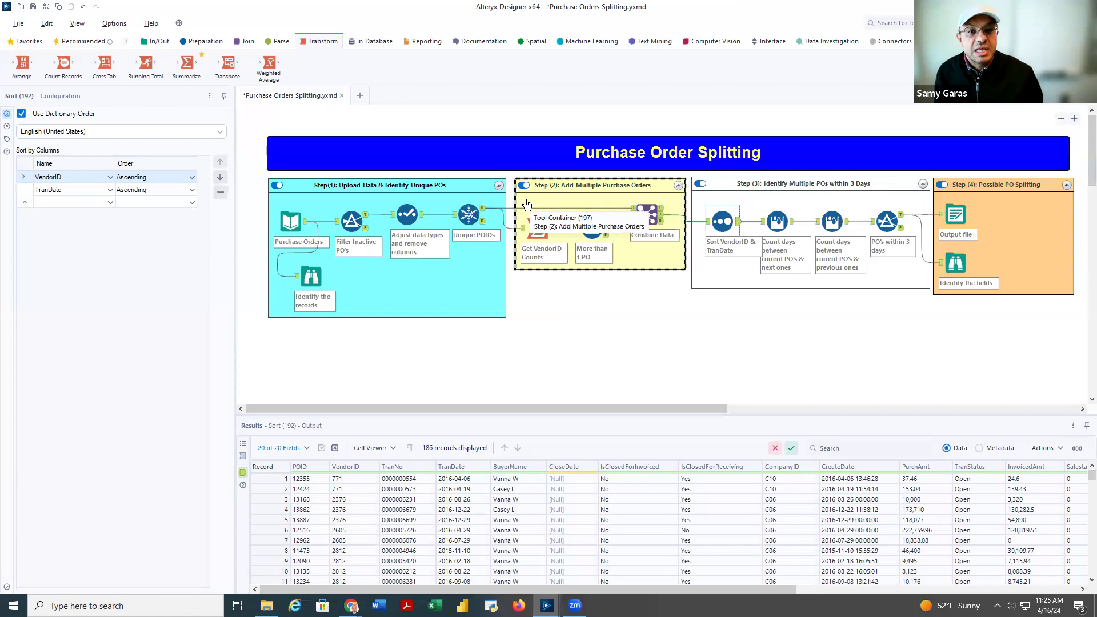
Select the Step (2) tools, show the container options without choosing one, and open the Step (2) container's configuration.
drag(526, 199, 684, 258)
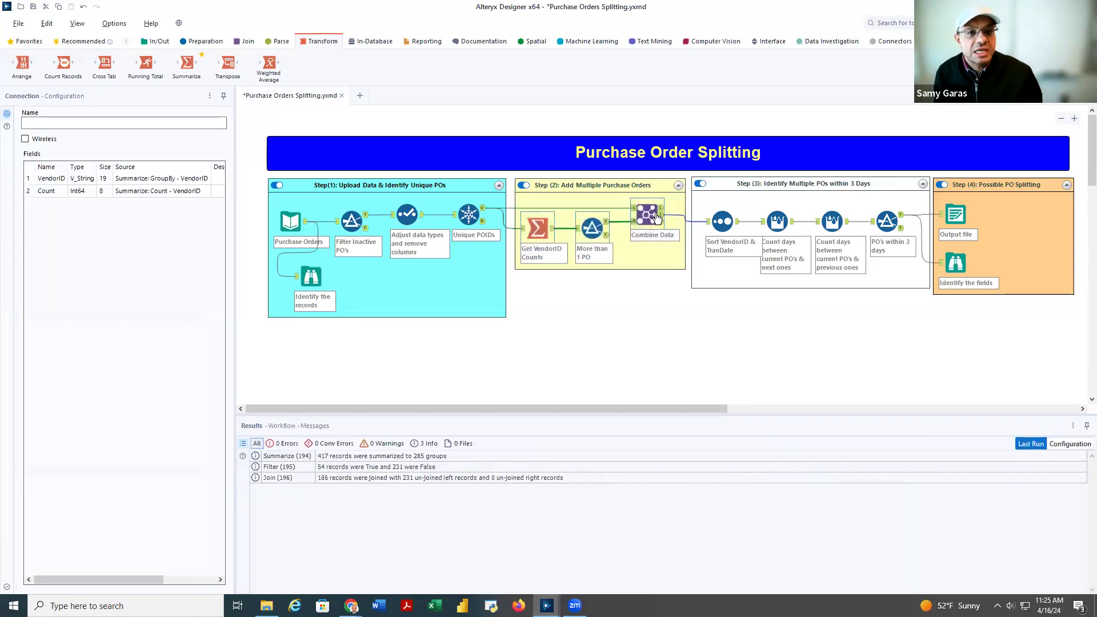
right_click(638, 206)
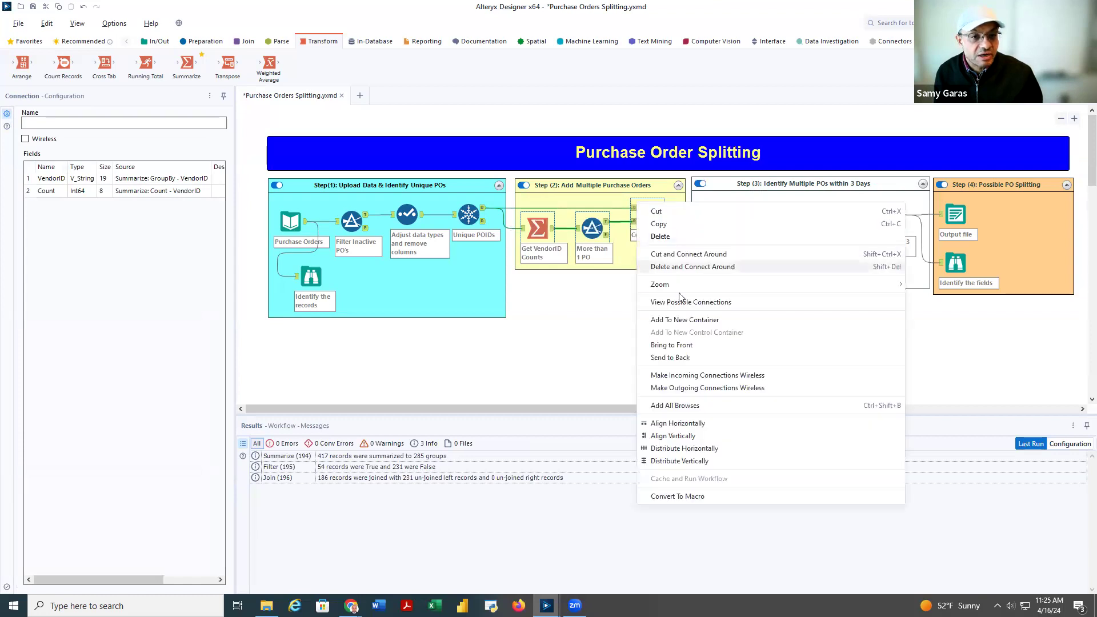
click(594, 348)
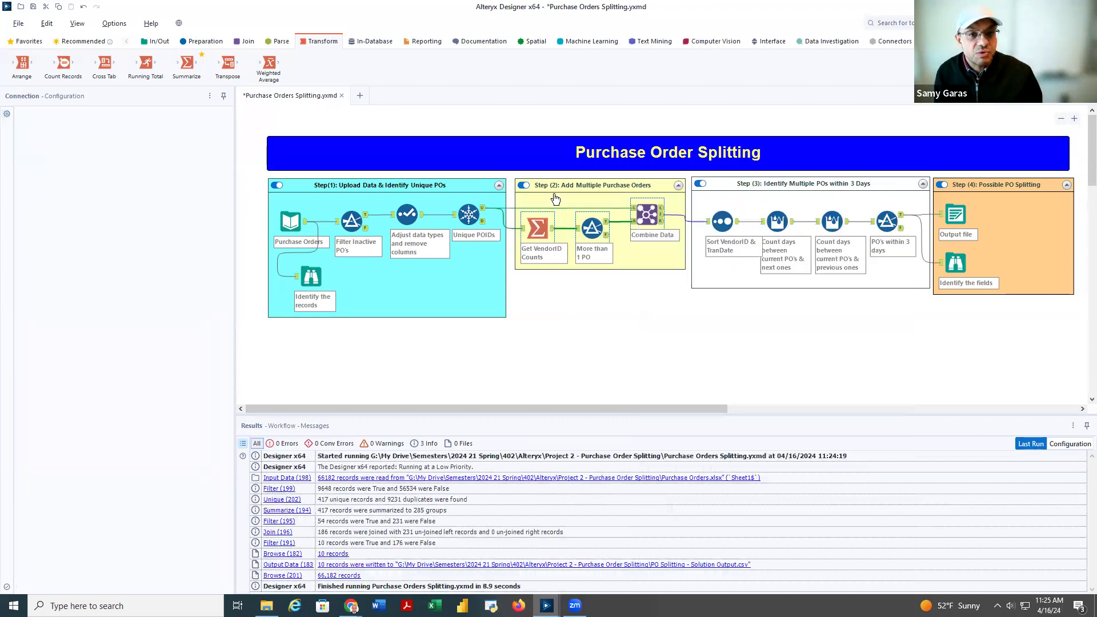
click(545, 183)
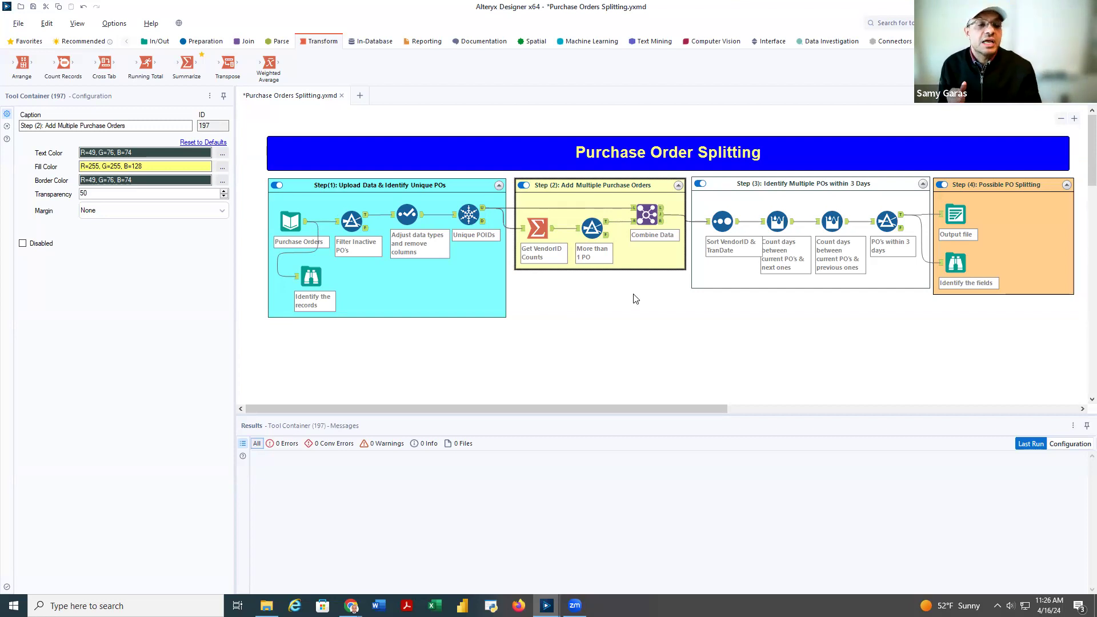
Open the first Multi-Row Formula tool, show its Preparation category, and highlight the new field name TEST_Tran_Date.
click(777, 222)
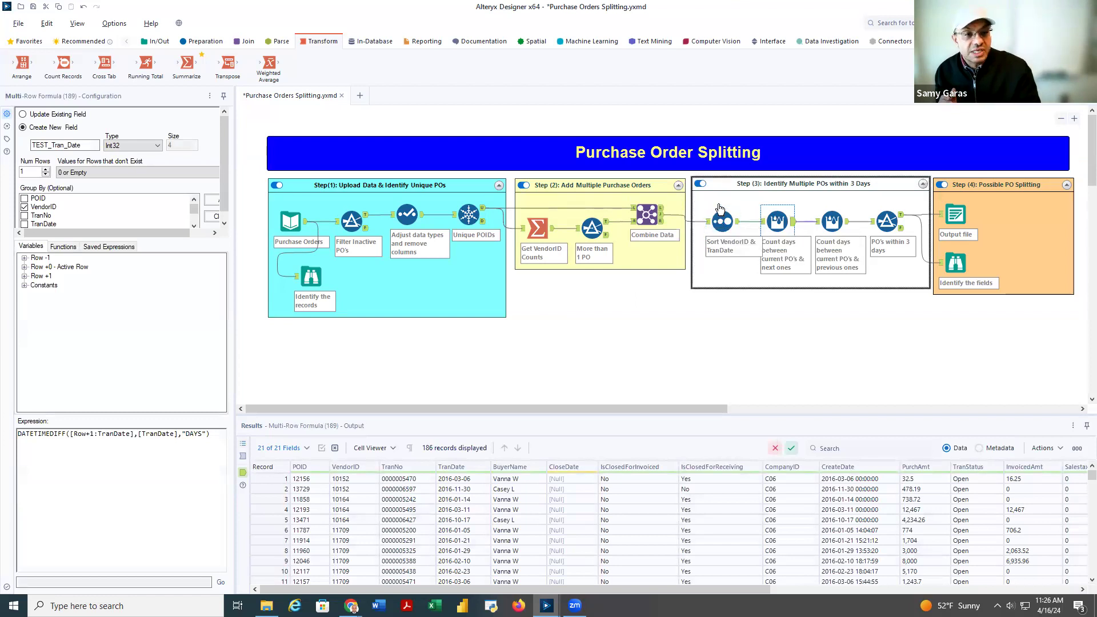
click(196, 42)
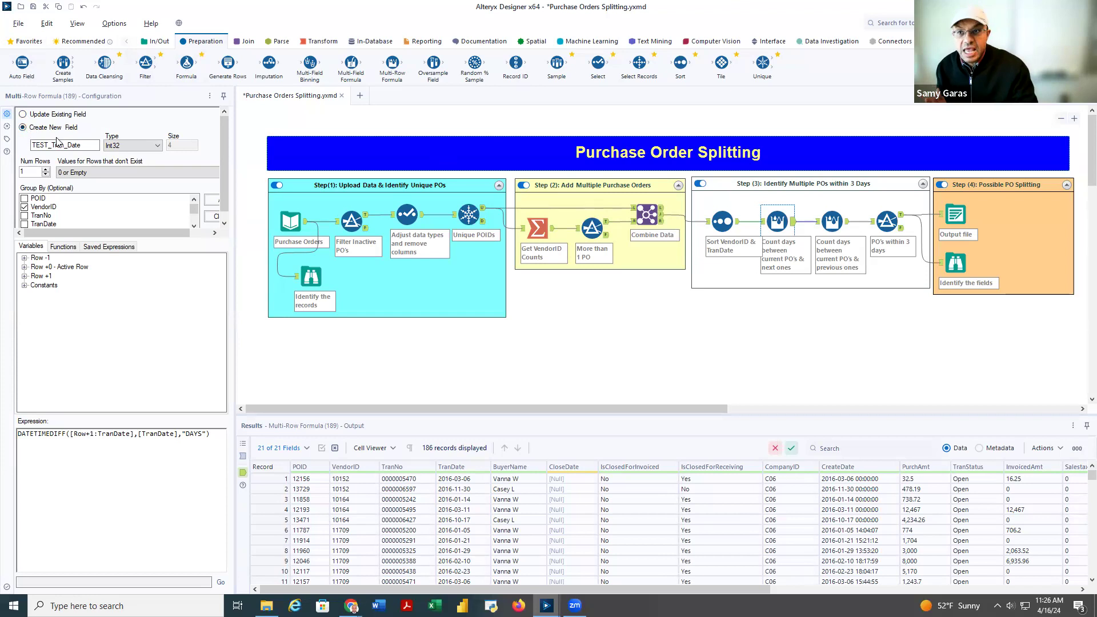
drag(81, 145, 28, 158)
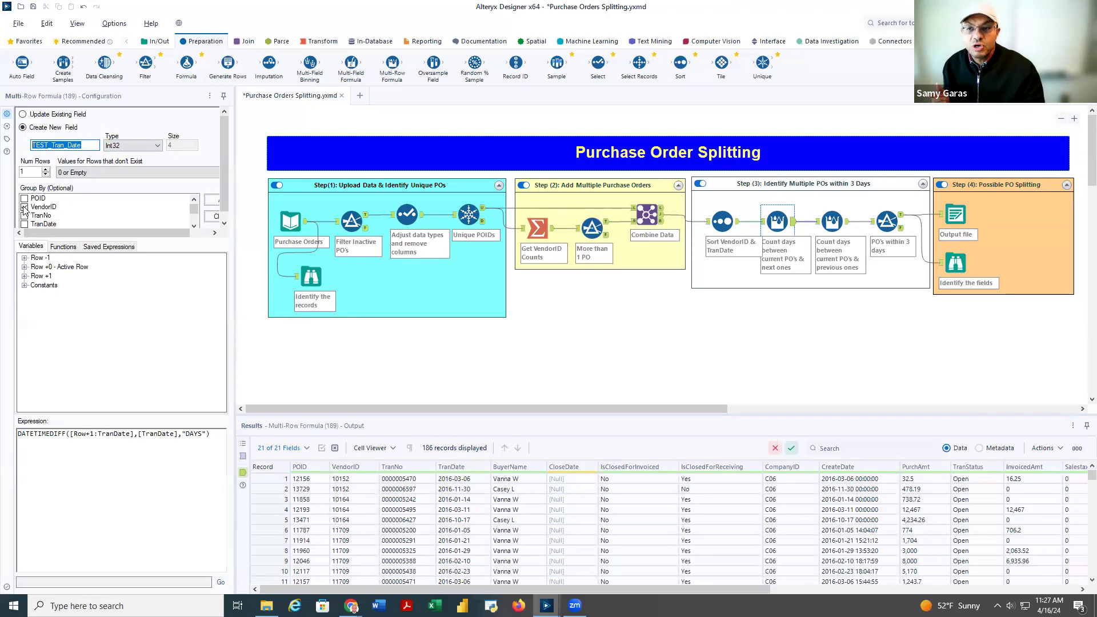
Browse the Multi-Row Formula tool's Group By fields down to PmtTermsID.
click(194, 226)
click(194, 226)
click(193, 226)
click(193, 226)
click(194, 225)
click(194, 226)
click(193, 226)
click(193, 226)
click(194, 226)
click(194, 226)
click(194, 226)
click(194, 226)
click(194, 226)
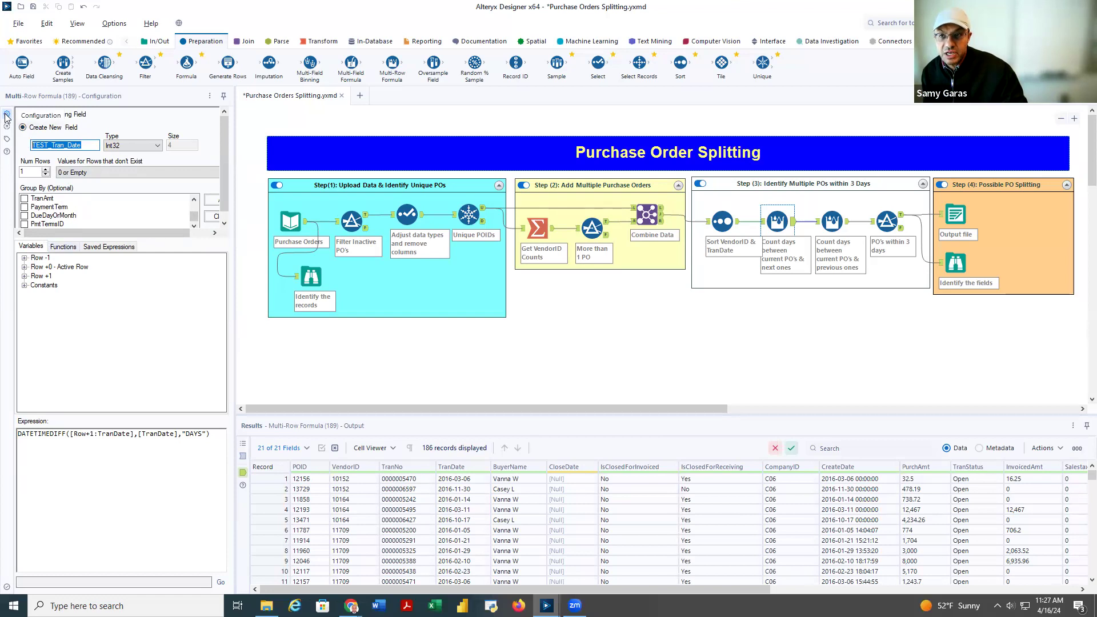
Look through the formula's functions, saved expressions and variables, and select the Row +0 - Active Row group.
click(59, 246)
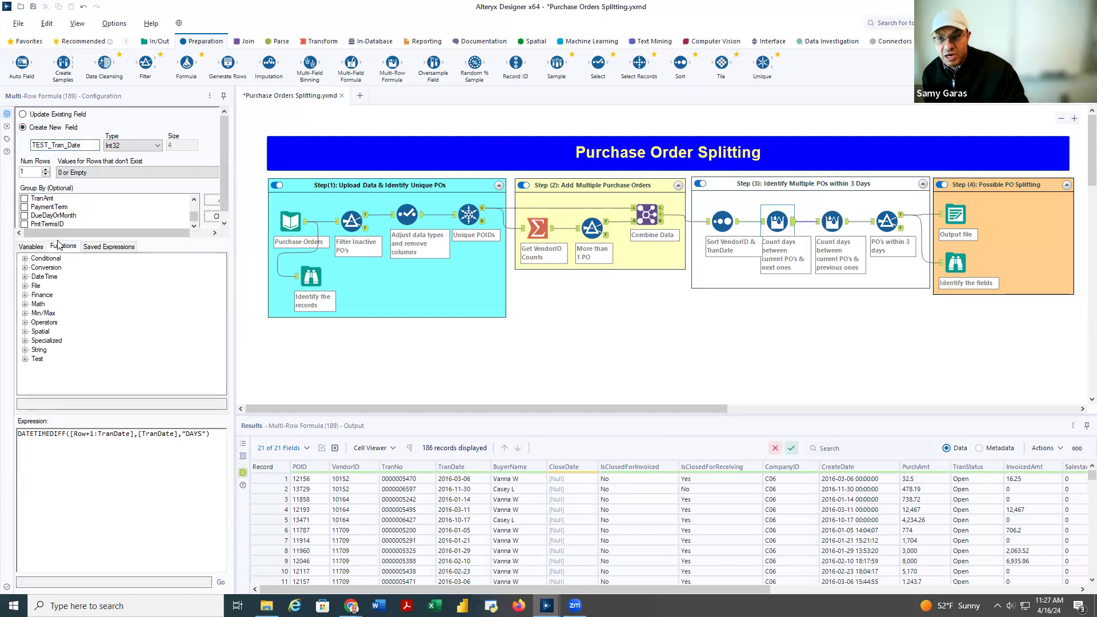
click(98, 249)
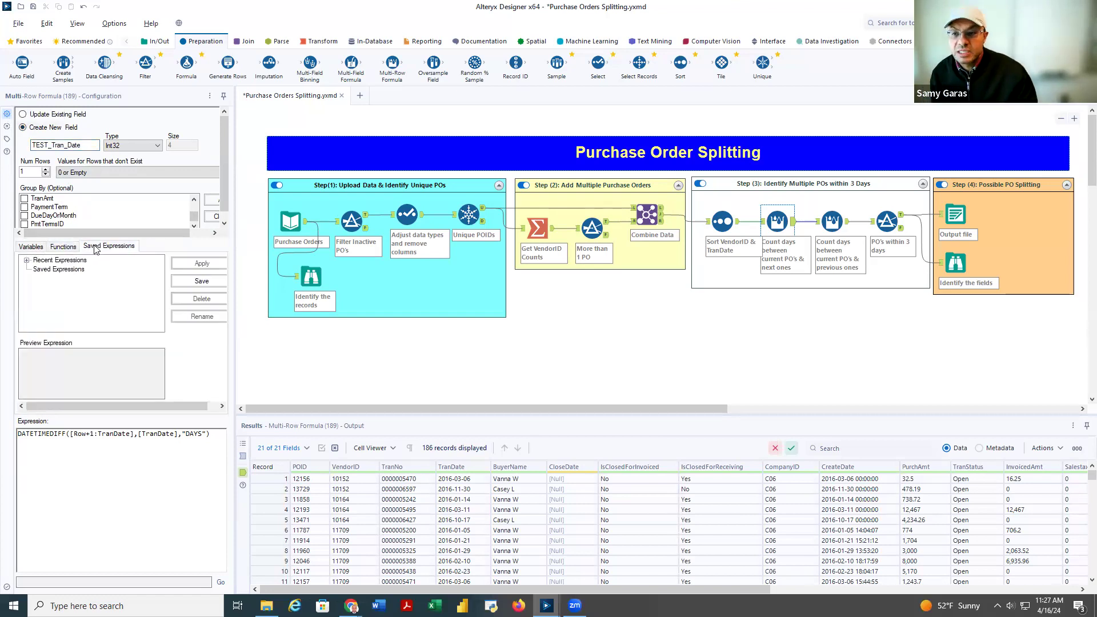
click(29, 248)
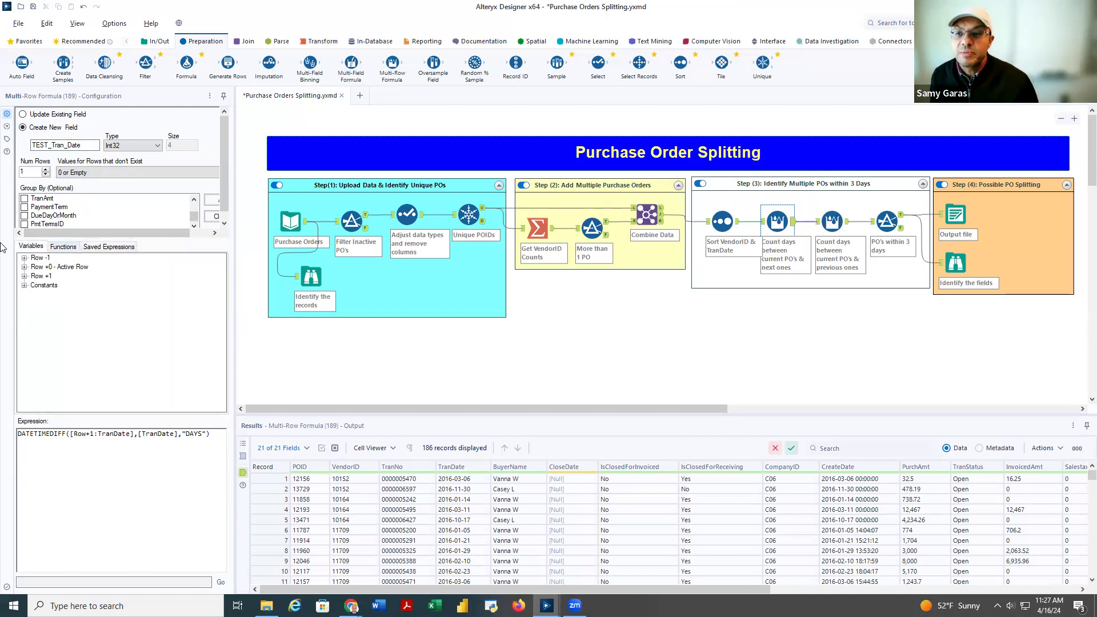
click(64, 269)
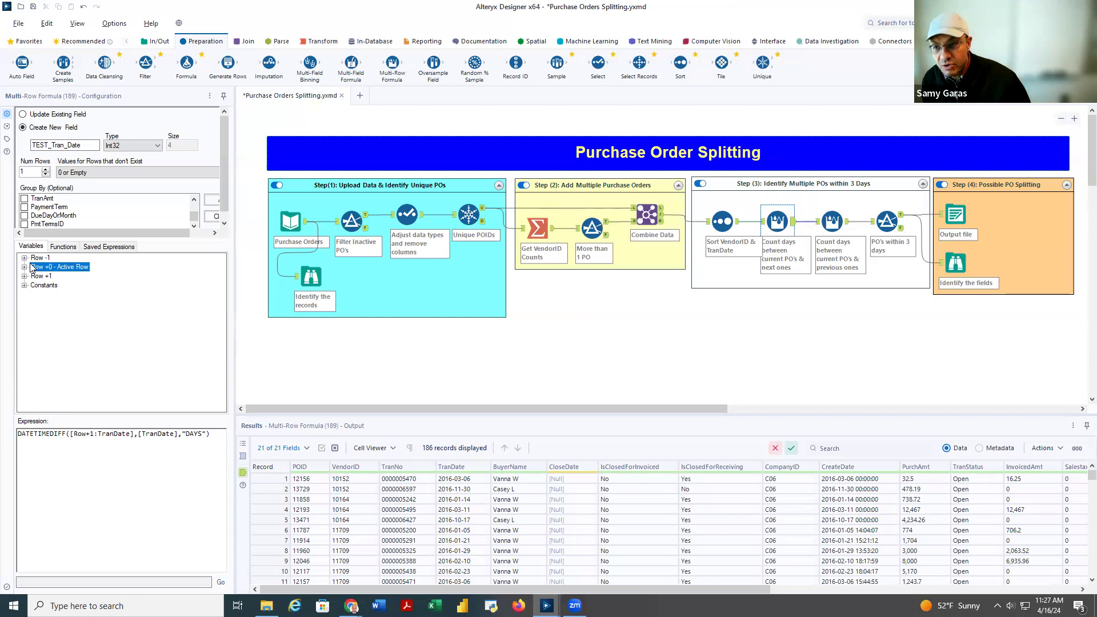
Find DateTimeDiff among the DateTime functions, widen the configuration to read its full description, and select the first TranDate value in the output.
click(64, 247)
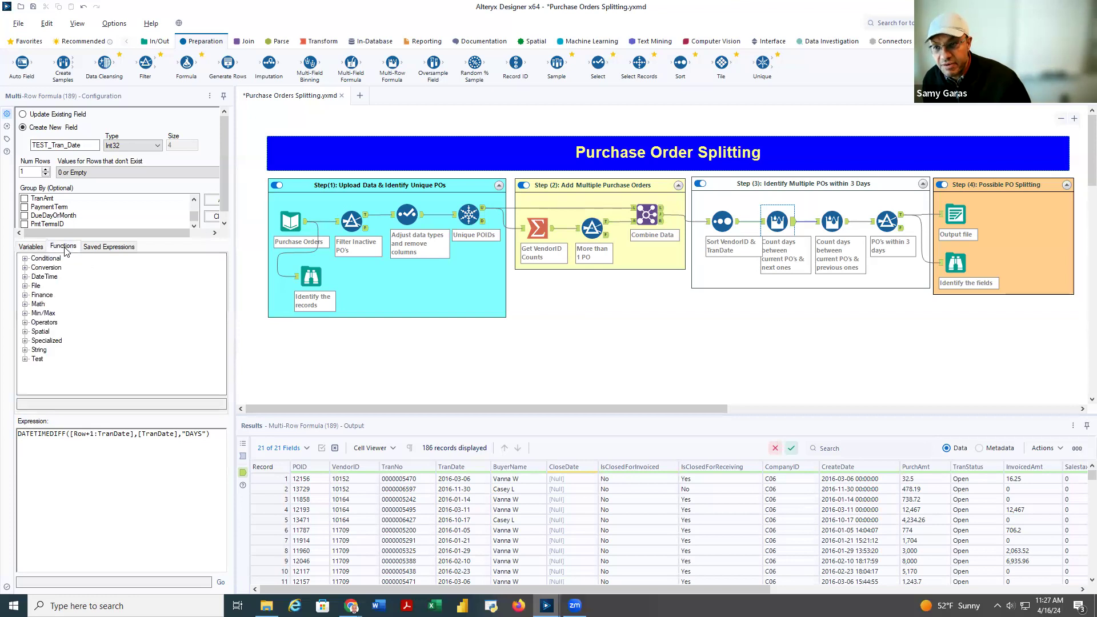
click(25, 277)
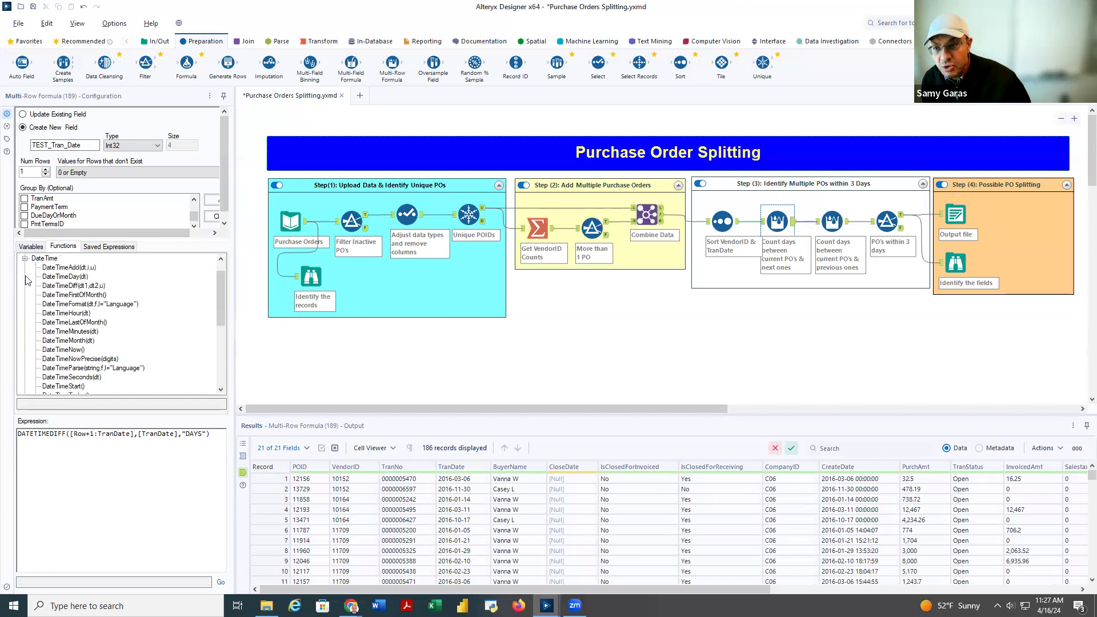
click(59, 288)
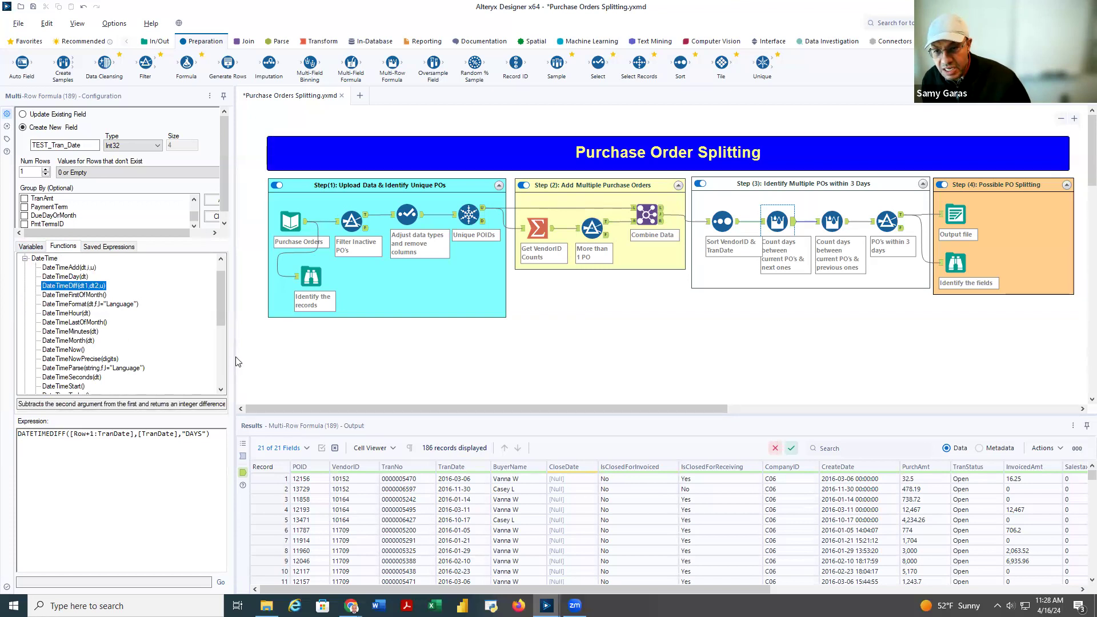
drag(236, 357, 460, 354)
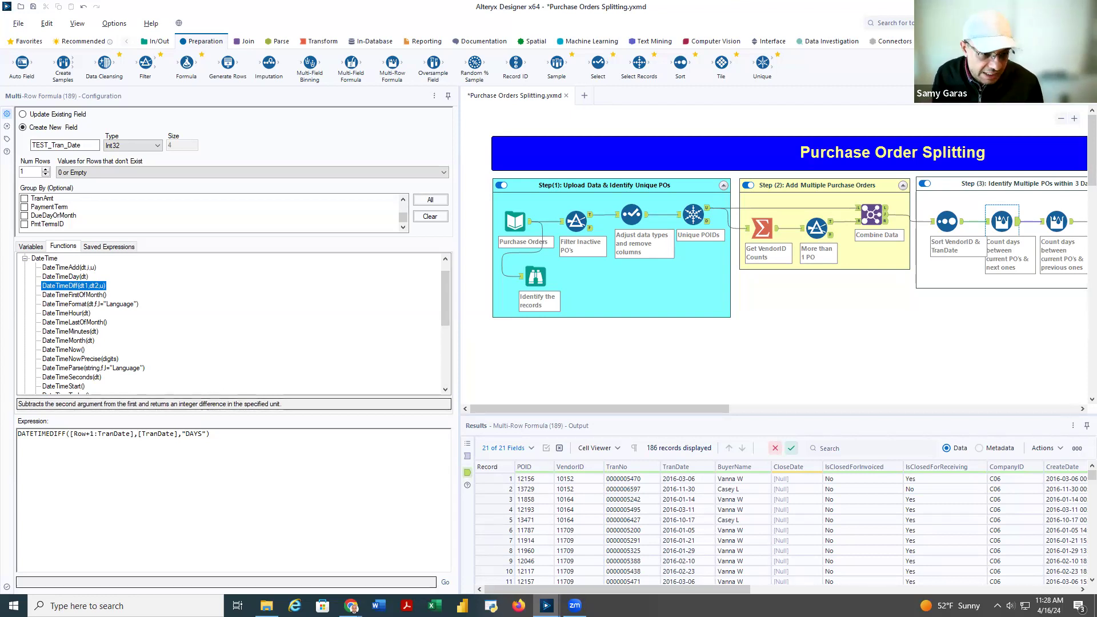
click(689, 481)
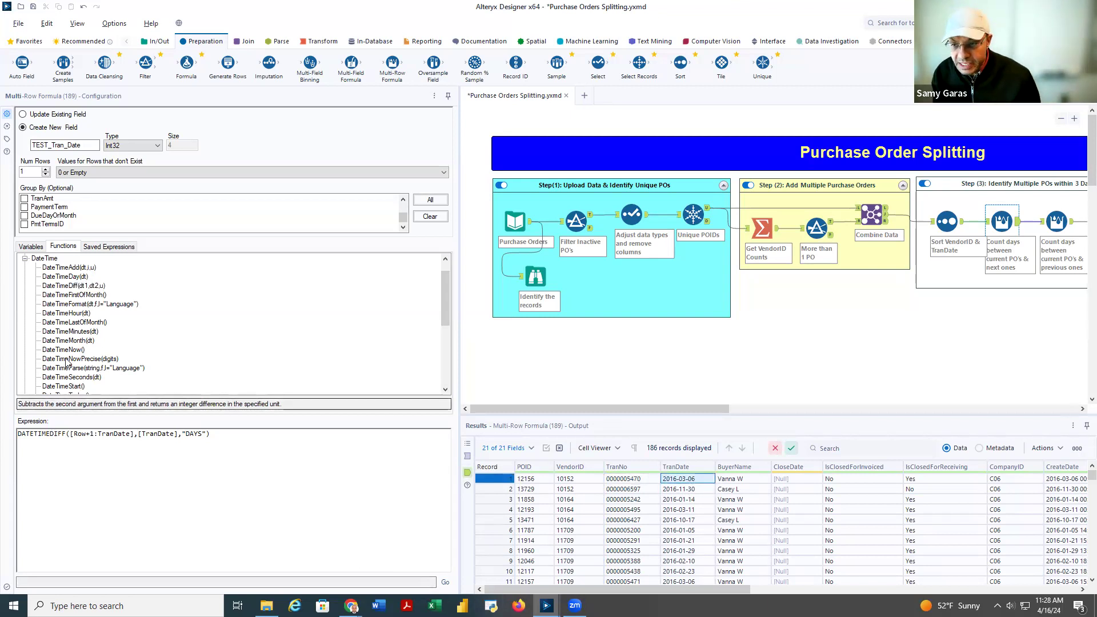
Demonstrate inserting the DateTimeDiff(dt1,dt2,u) template before the existing expression, and delete the inserted text.
double_click(62, 287)
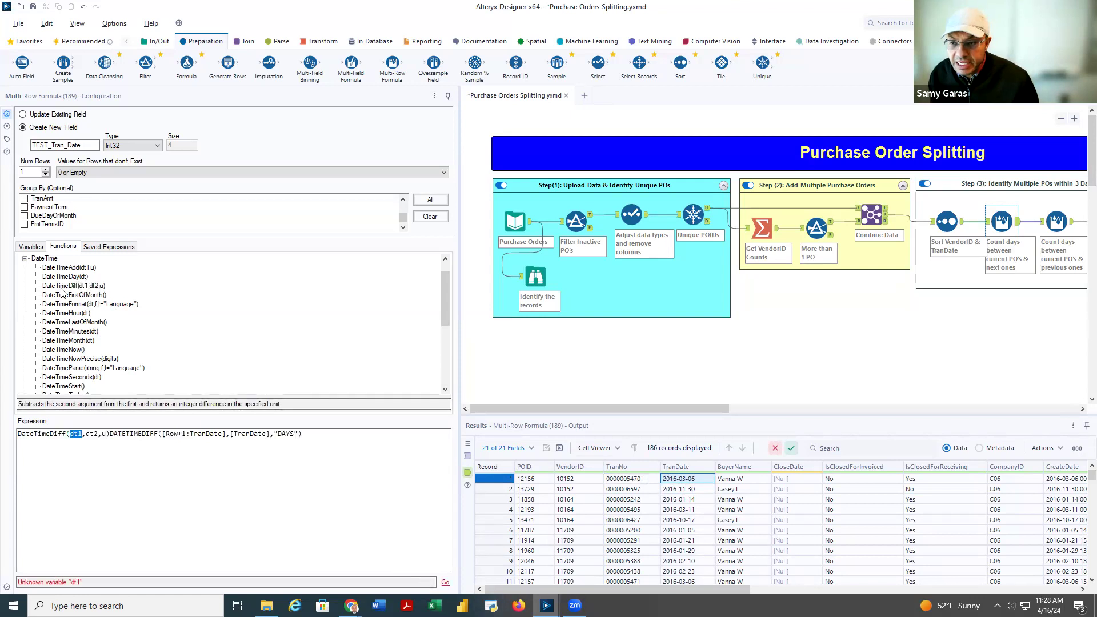
click(109, 434)
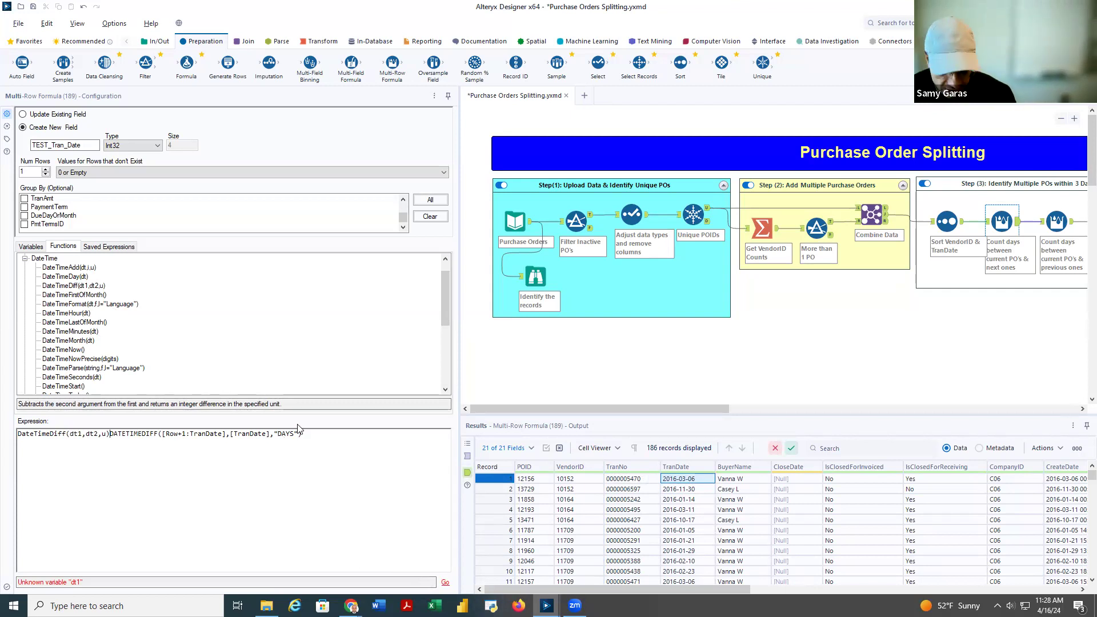
key(BackSpace)
key(BackSpace)
key(BackSpace)
key(BackSpace)
key(BackSpace)
key(BackSpace)
key(BackSpace)
key(BackSpace)
key(BackSpace)
key(BackSpace)
key(BackSpace)
key(BackSpace)
key(BackSpace)
key(BackSpace)
key(BackSpace)
key(BackSpace)
key(BackSpace)
key(BackSpace)
key(BackSpace)
key(BackSpace)
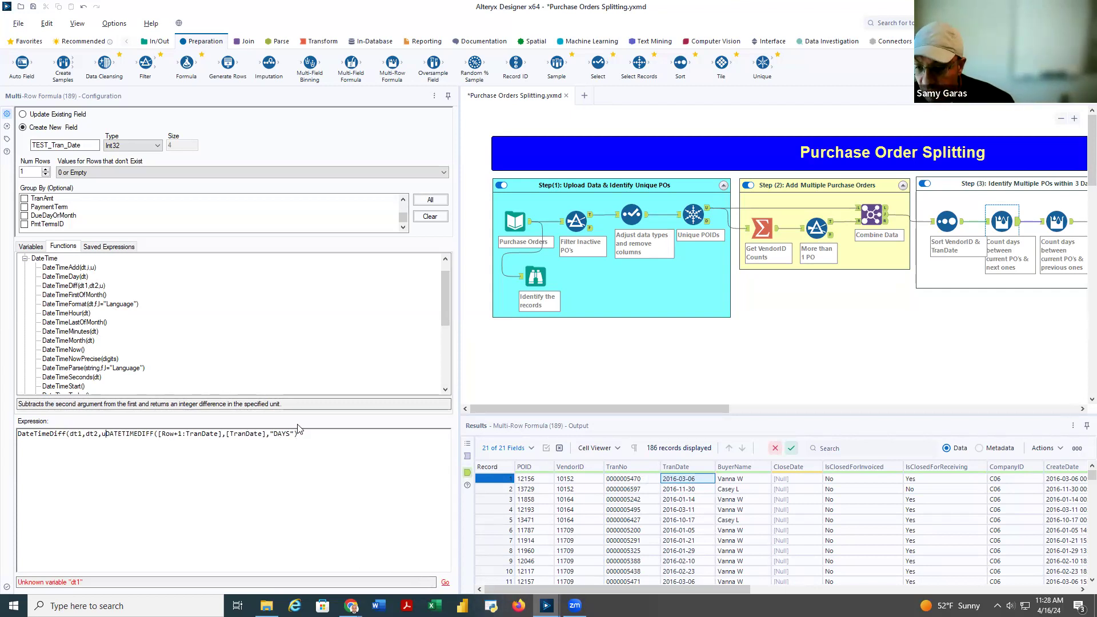
key(BackSpace)
key(BackSpace)
key(BackSpace)
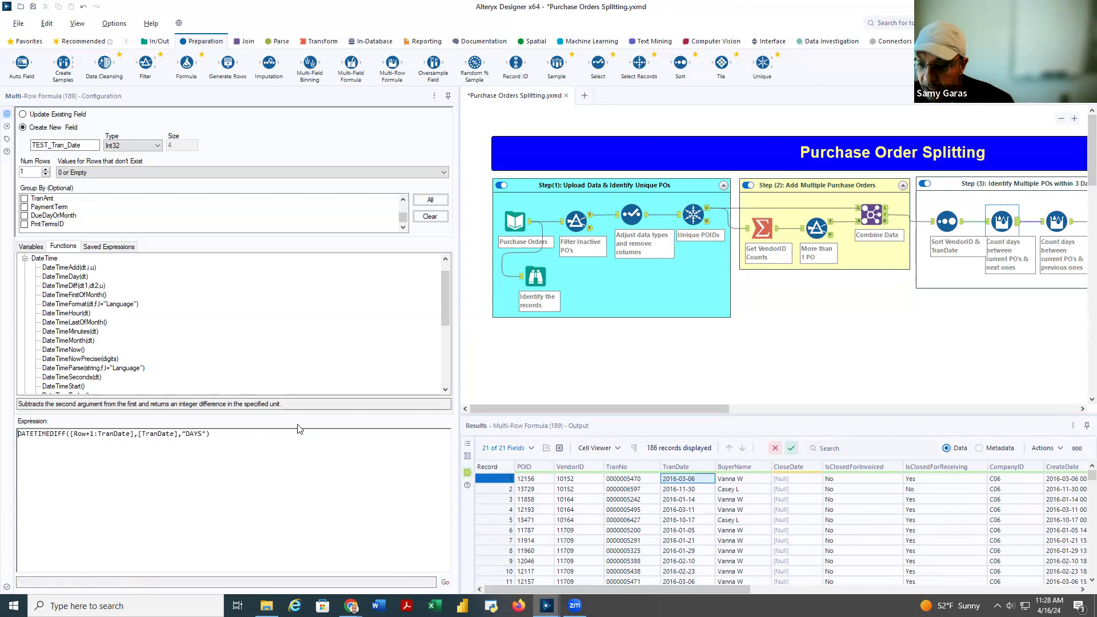
Highlight the [Row+1:TranDate] argument in the expression and expand the Row +1 variables to locate TranDate.
click(31, 246)
drag(71, 434, 120, 439)
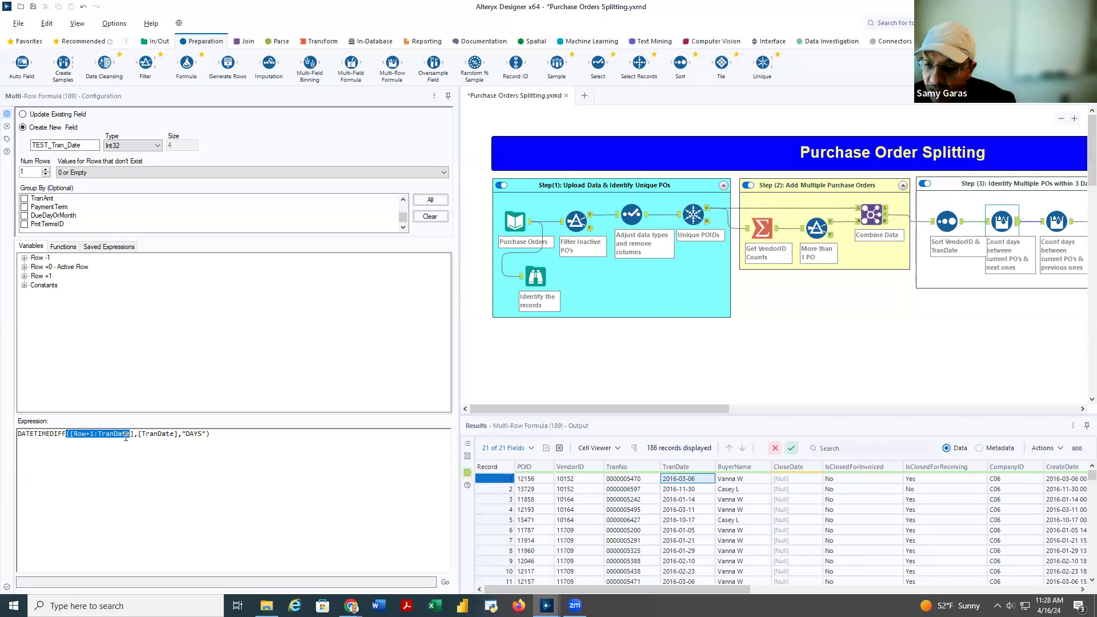
click(25, 277)
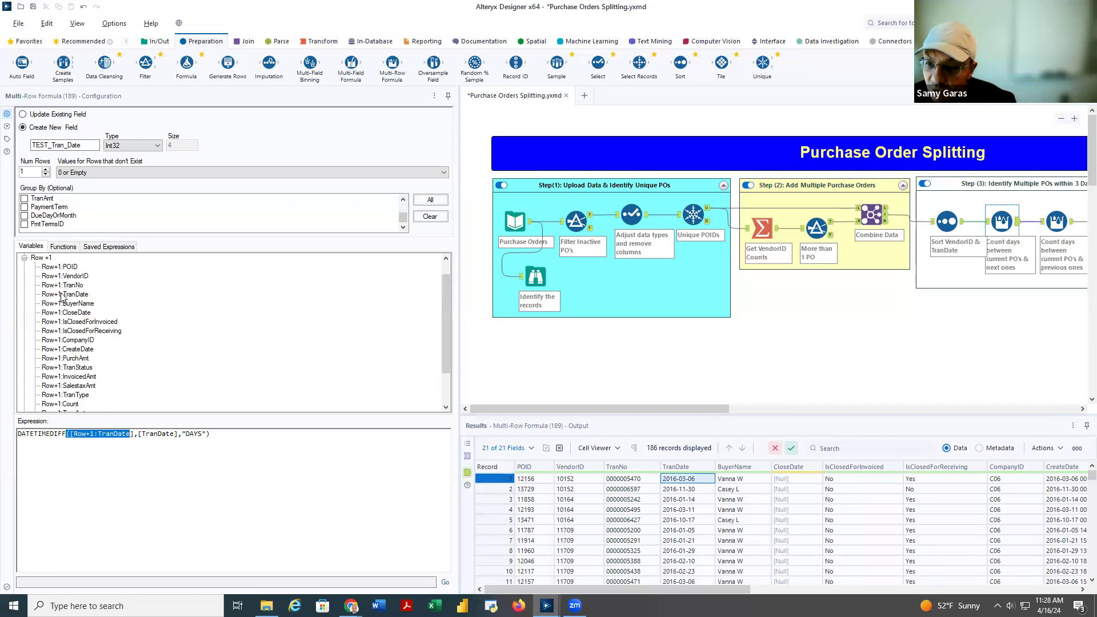
Demonstrate inserting the Row+1:TranDate variable after the DATETIMEDIFF expression, and delete the inserted text.
click(222, 436)
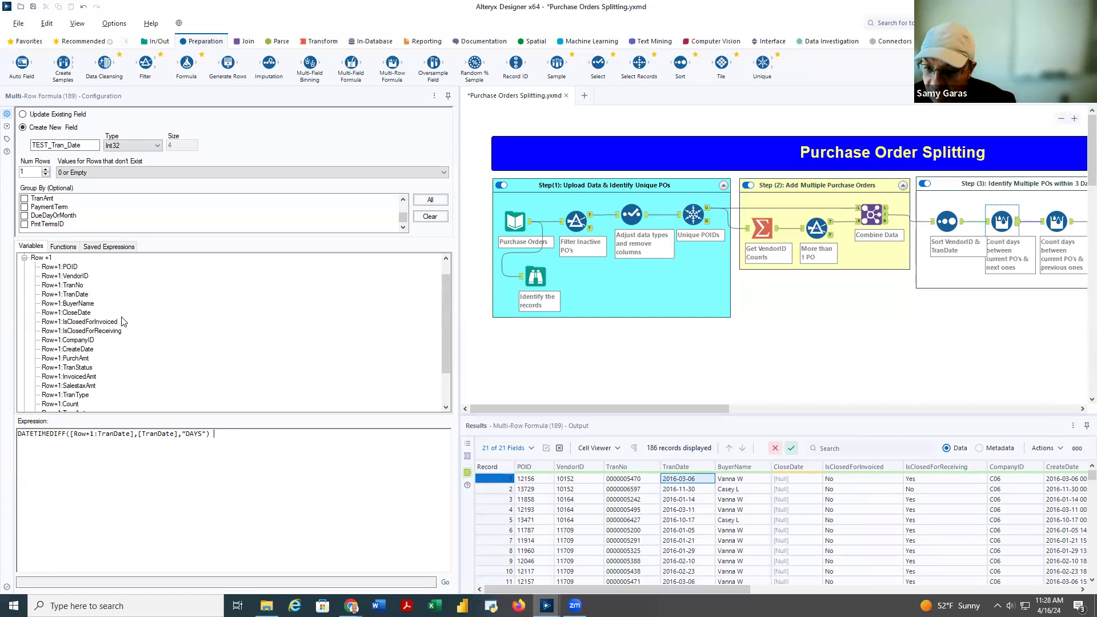
double_click(50, 295)
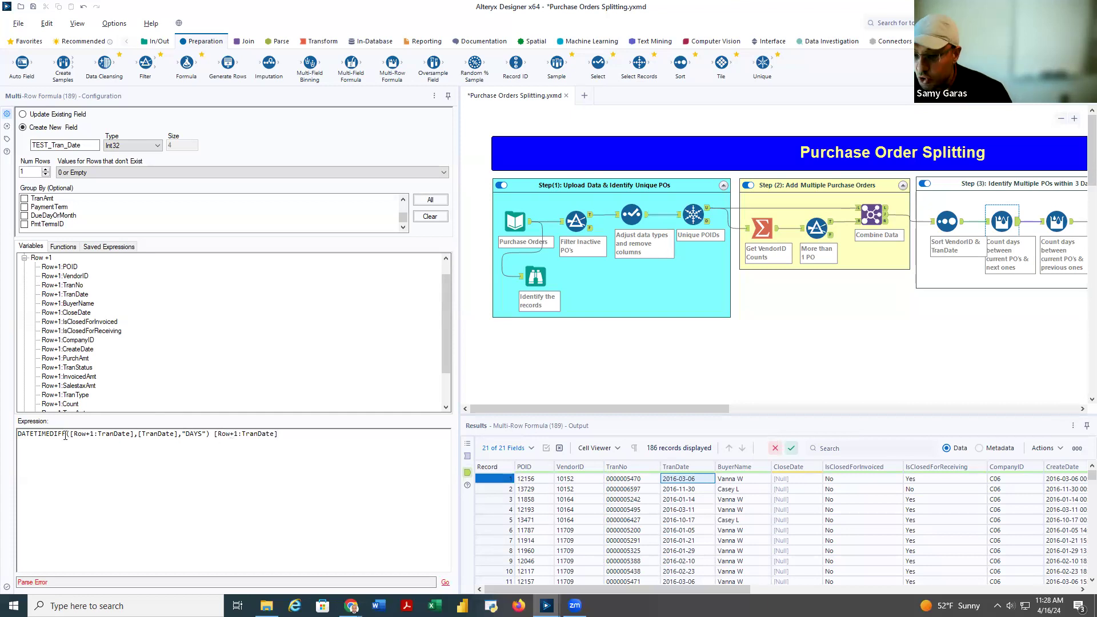
drag(77, 433, 135, 437)
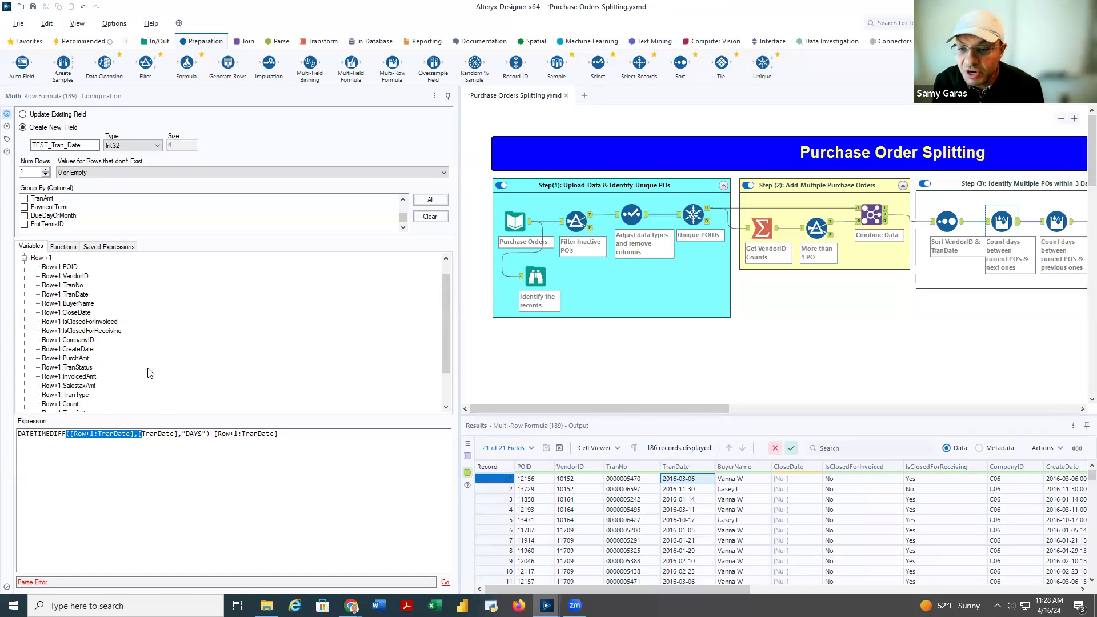
click(305, 435)
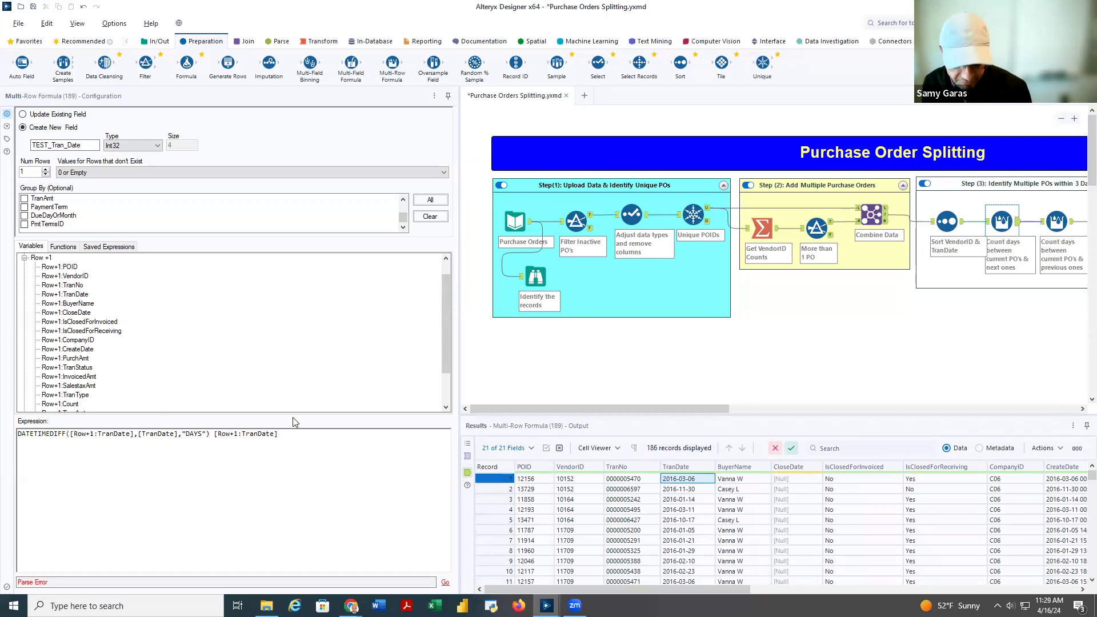
key(BackSpace)
key(BackSpace)
key(BackSpace)
key(BackSpace)
key(BackSpace)
key(BackSpace)
key(BackSpace)
key(BackSpace)
key(BackSpace)
key(BackSpace)
key(BackSpace)
key(BackSpace)
key(BackSpace)
key(BackSpace)
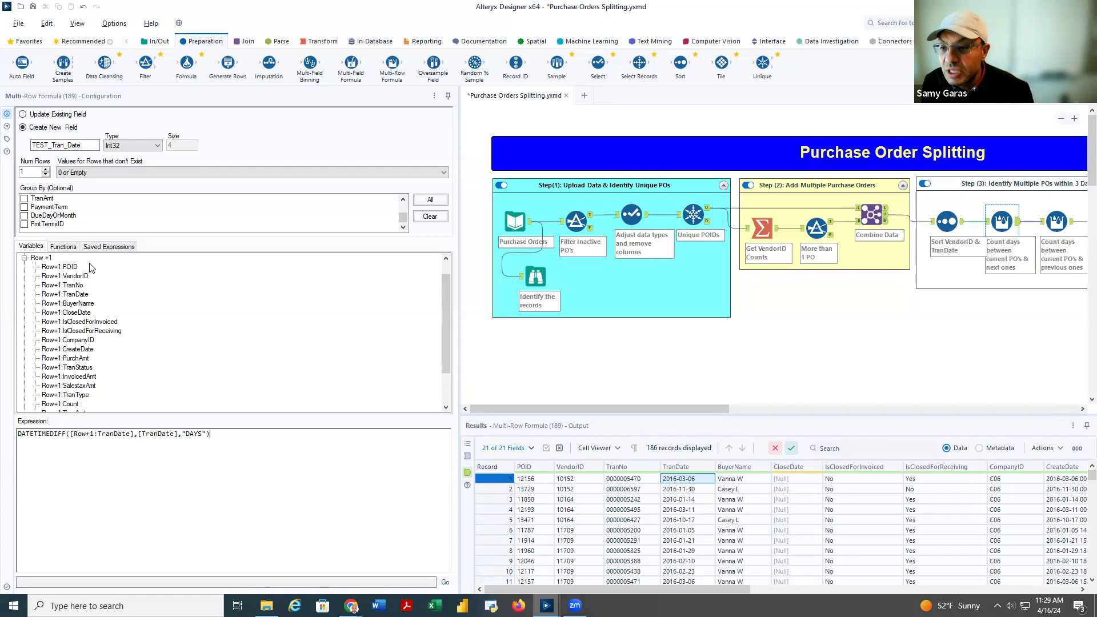
Demonstrate inserting TranDate from the Row +0 - Active Row variables after the expression, and remove it, restoring the closing parenthesis.
click(24, 257)
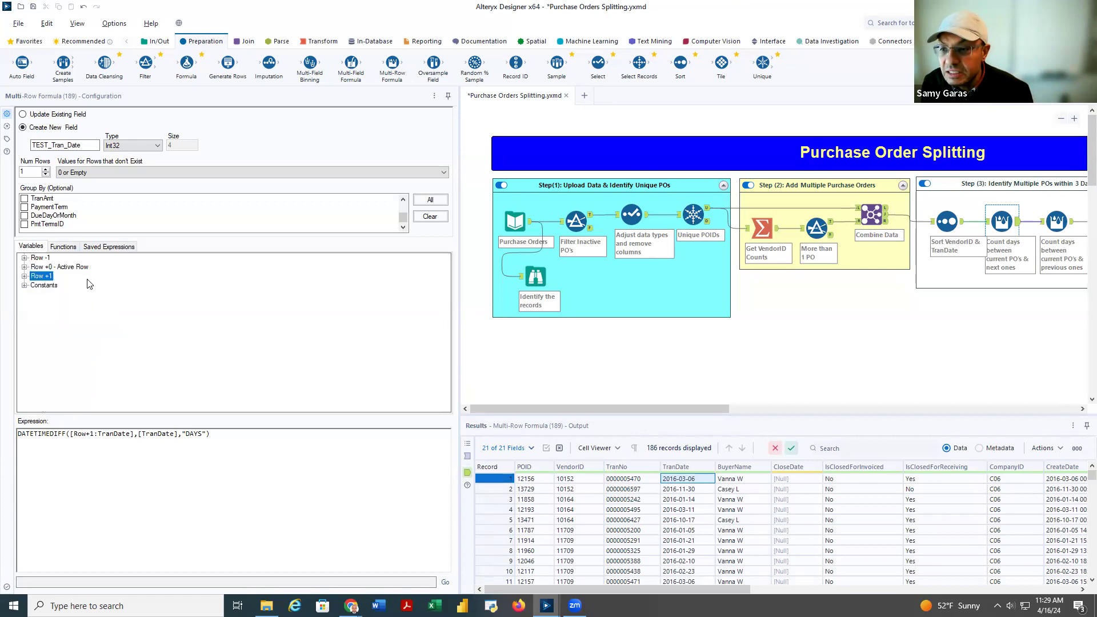
click(61, 267)
click(24, 267)
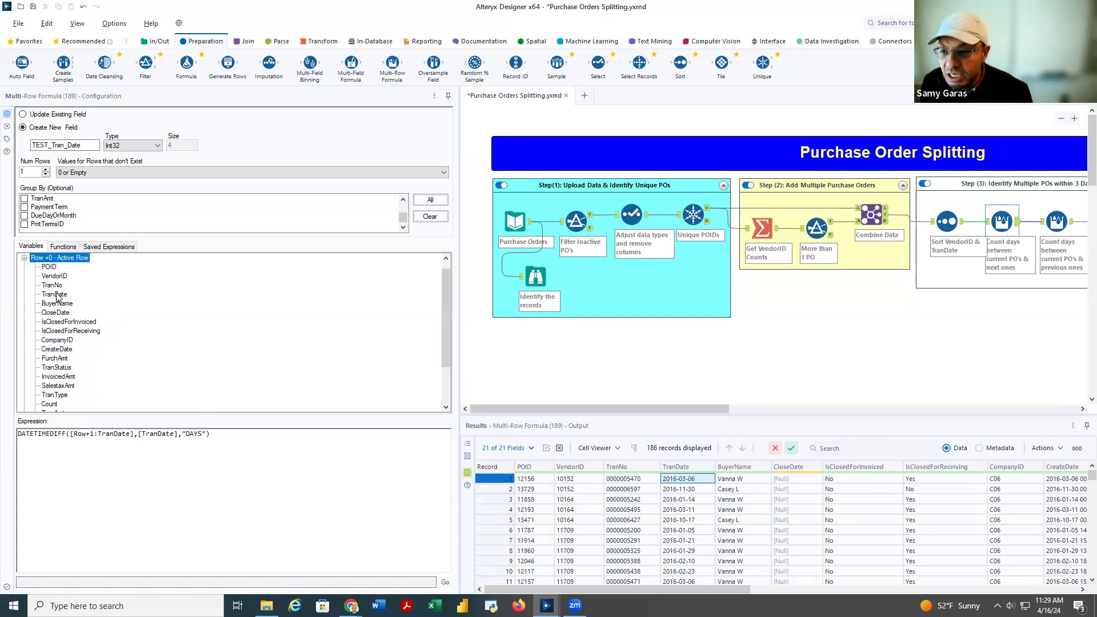
click(220, 438)
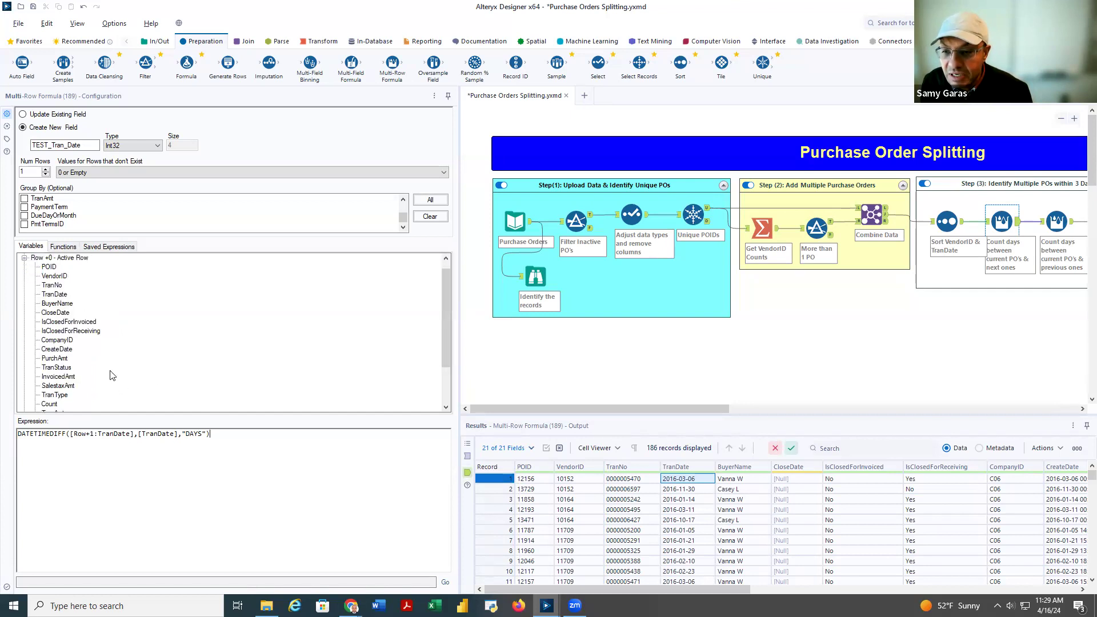
double_click(54, 294)
double_click(227, 435)
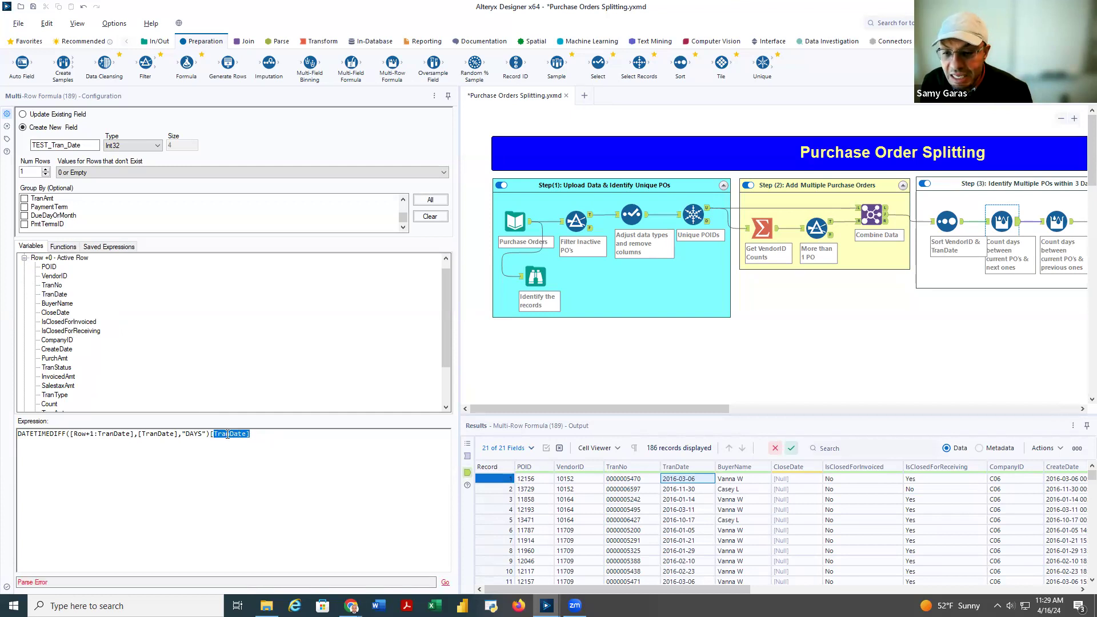
drag(212, 441, 214, 432)
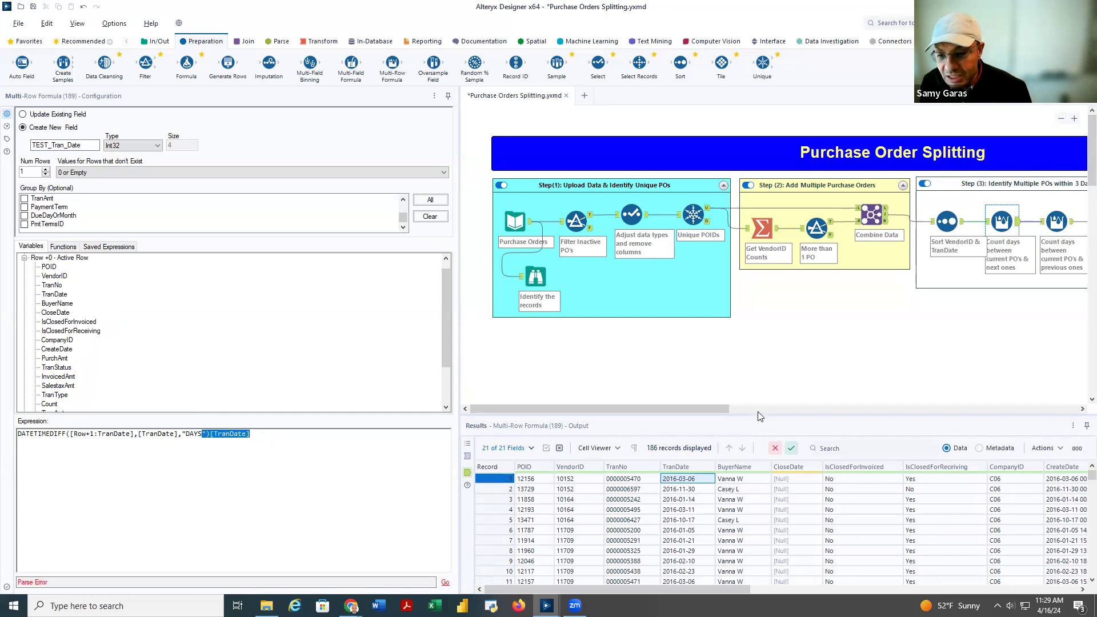
key(Right)
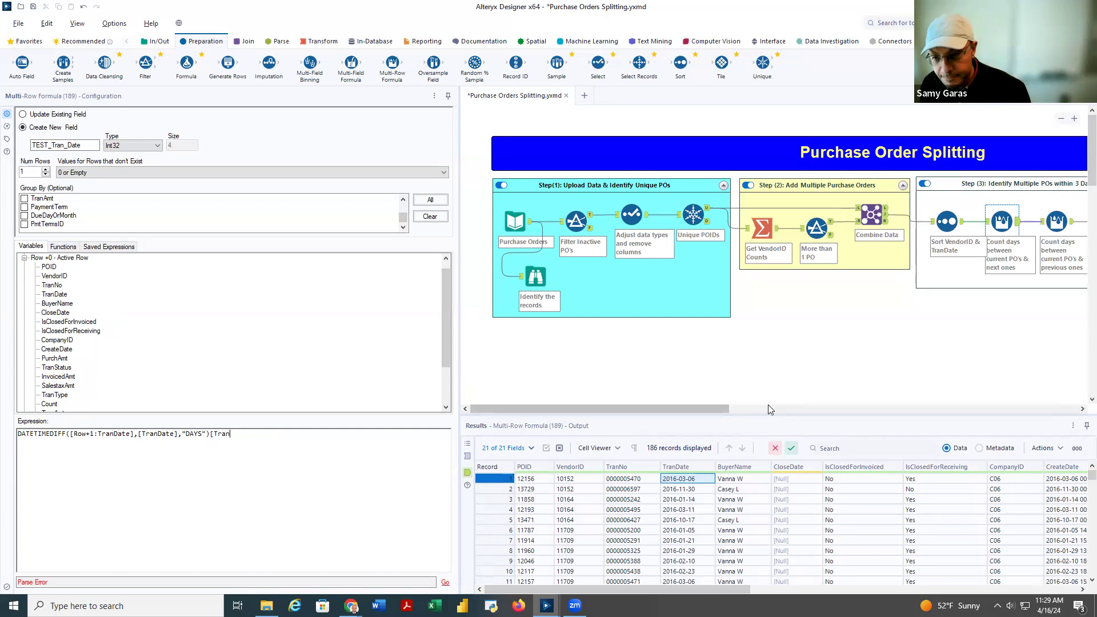
key(BackSpace)
key(BackSpace)
key(BackSpace)
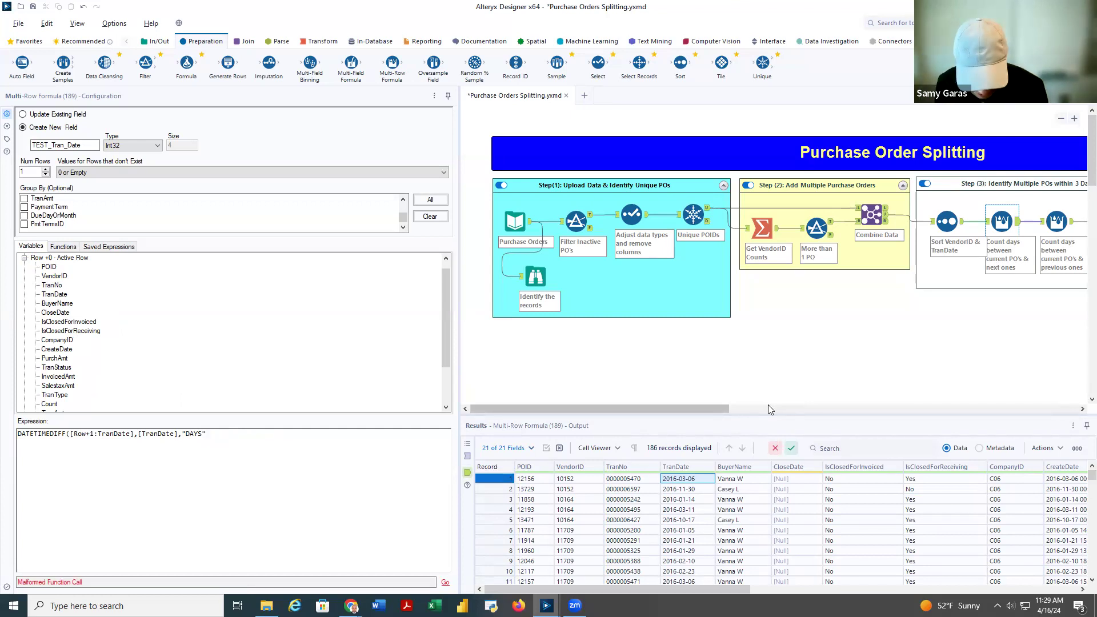
text())
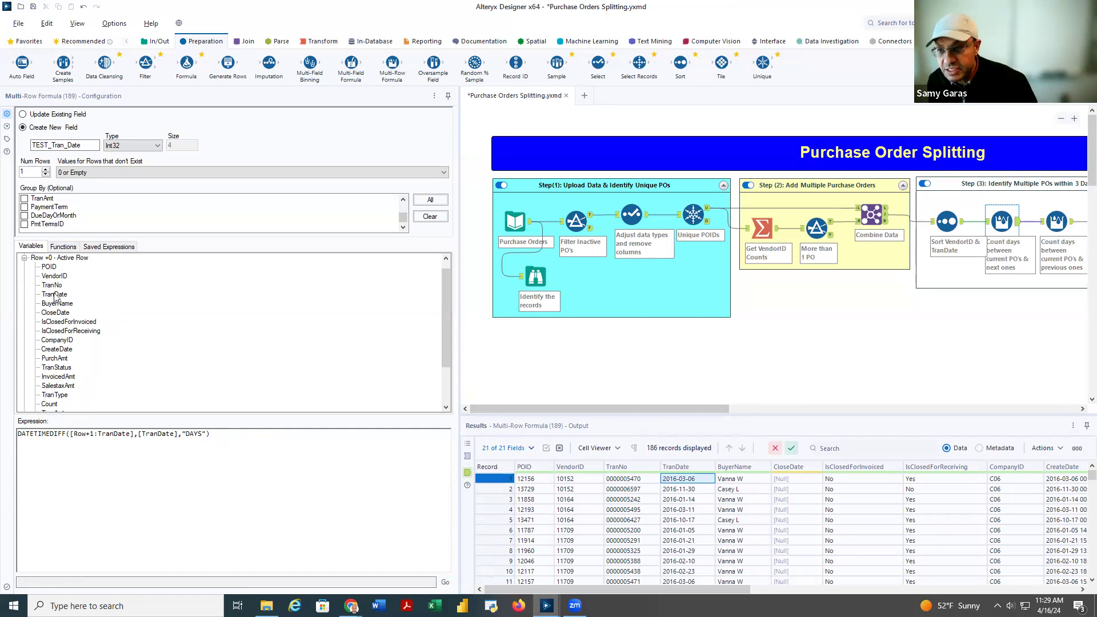
Compare TranDate in the Row +1 and Row +0 - Active Row variables, and highlight the "DAYS" argument in the expression.
click(24, 258)
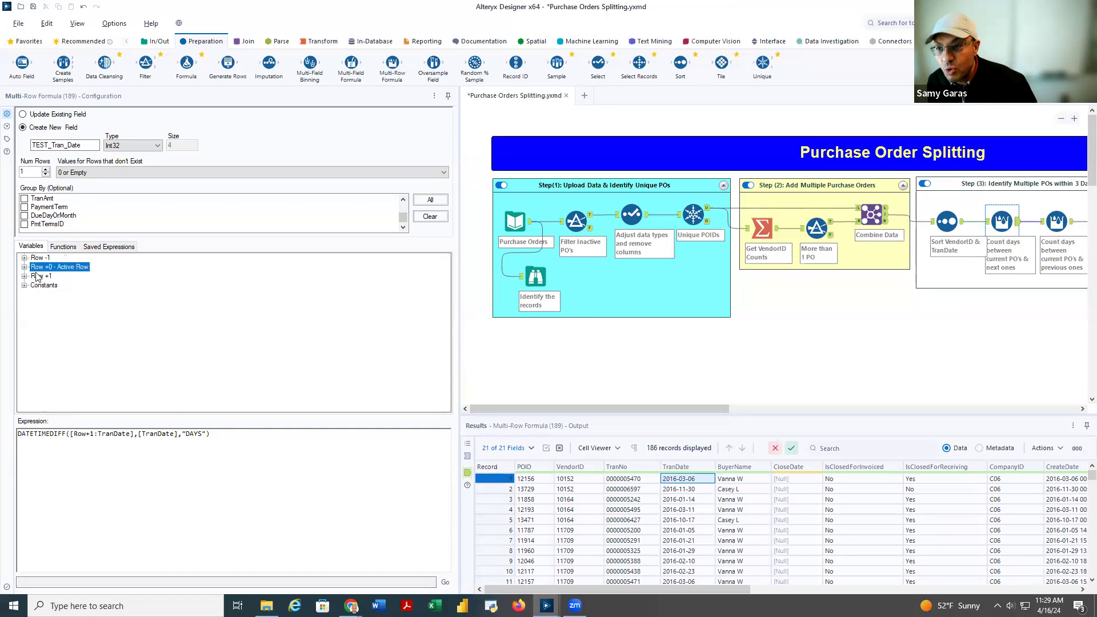
click(24, 280)
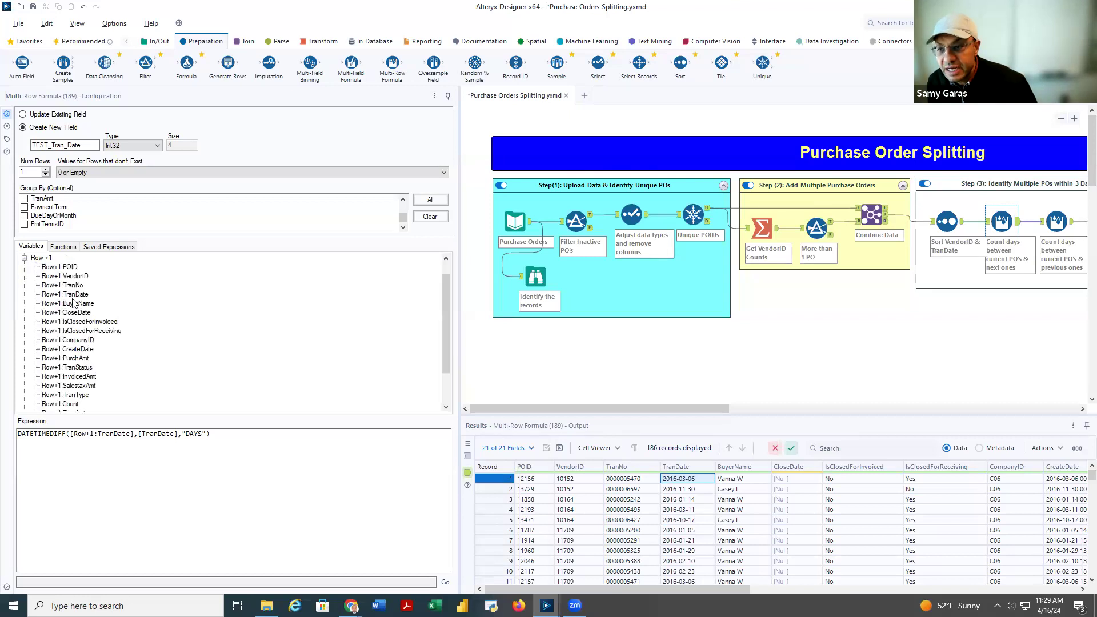
click(24, 257)
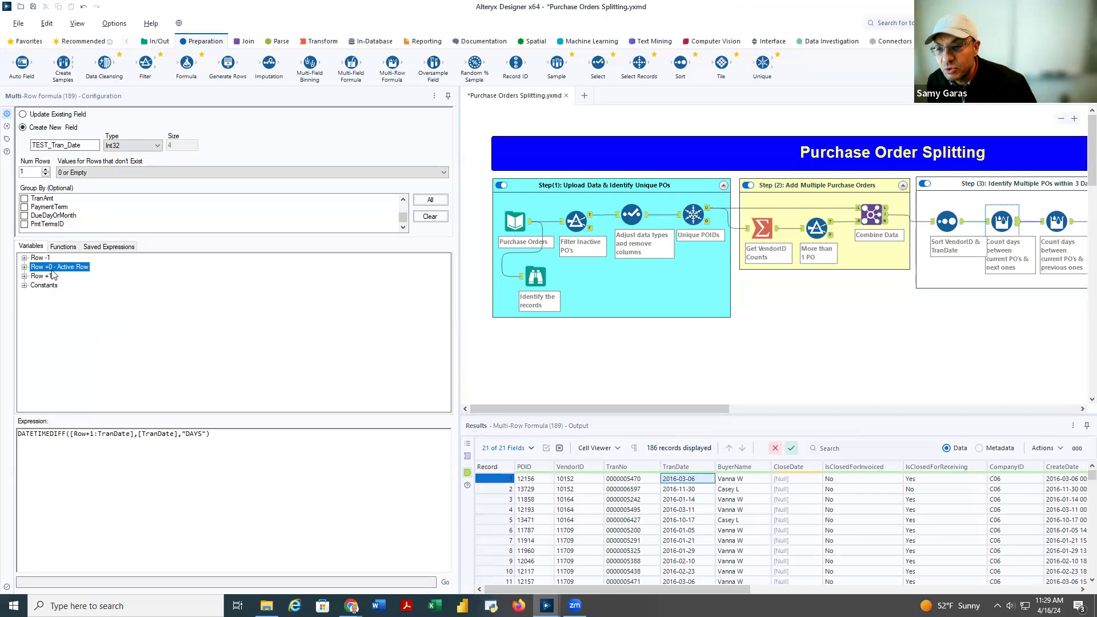
click(24, 267)
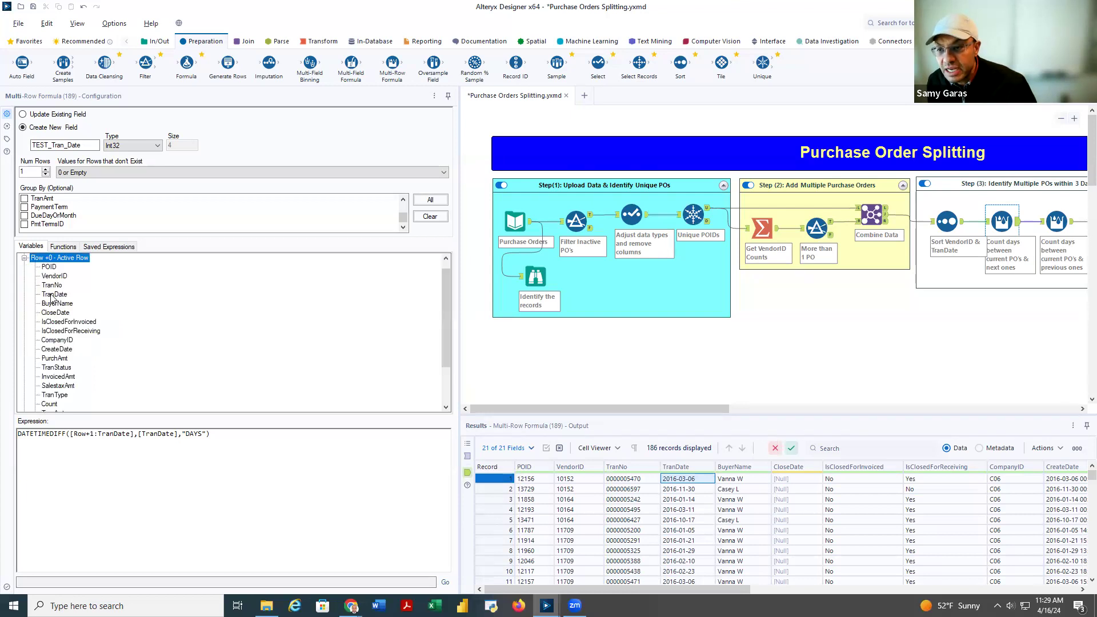
click(183, 436)
drag(174, 435, 206, 436)
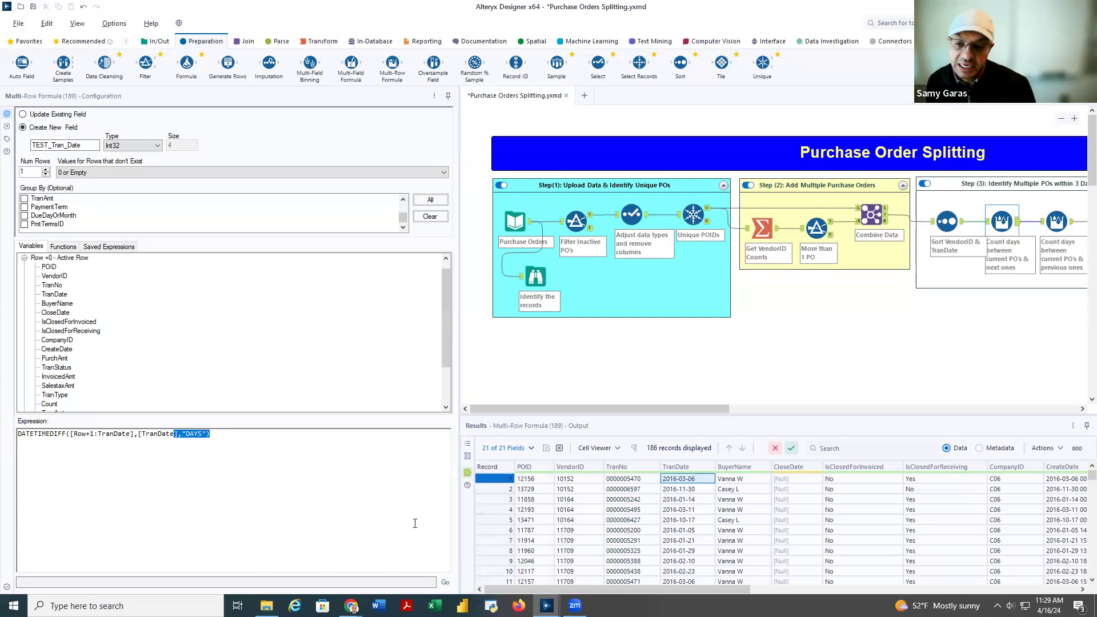
Narrow the configuration area to show all four workflow containers, and reselect the Multi-Row Formula tool comparing current and next POs.
click(937, 365)
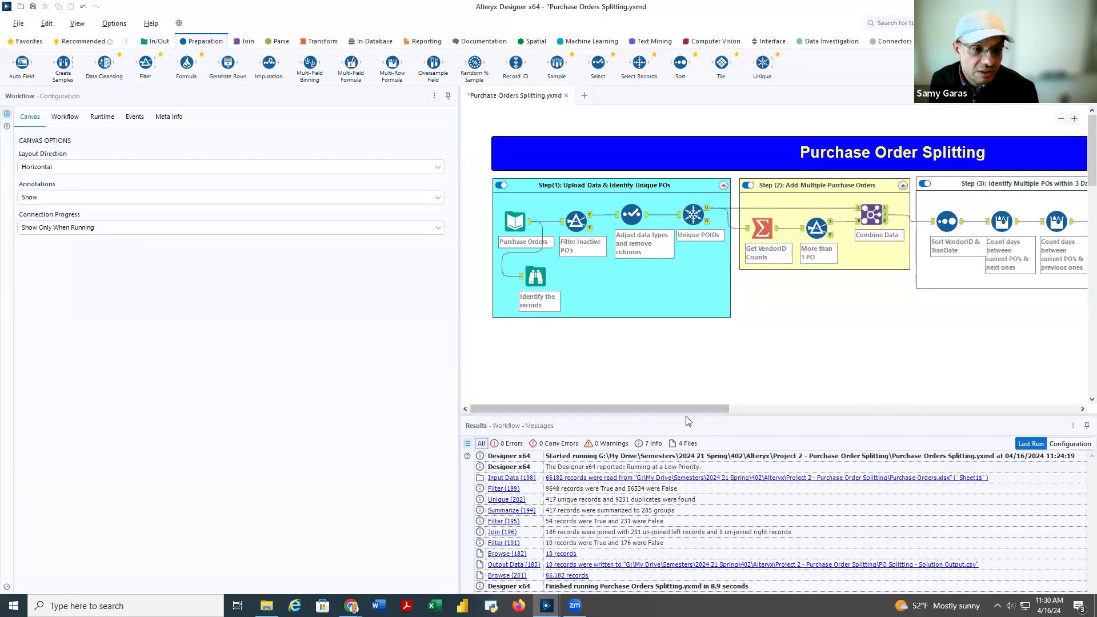
click(1017, 224)
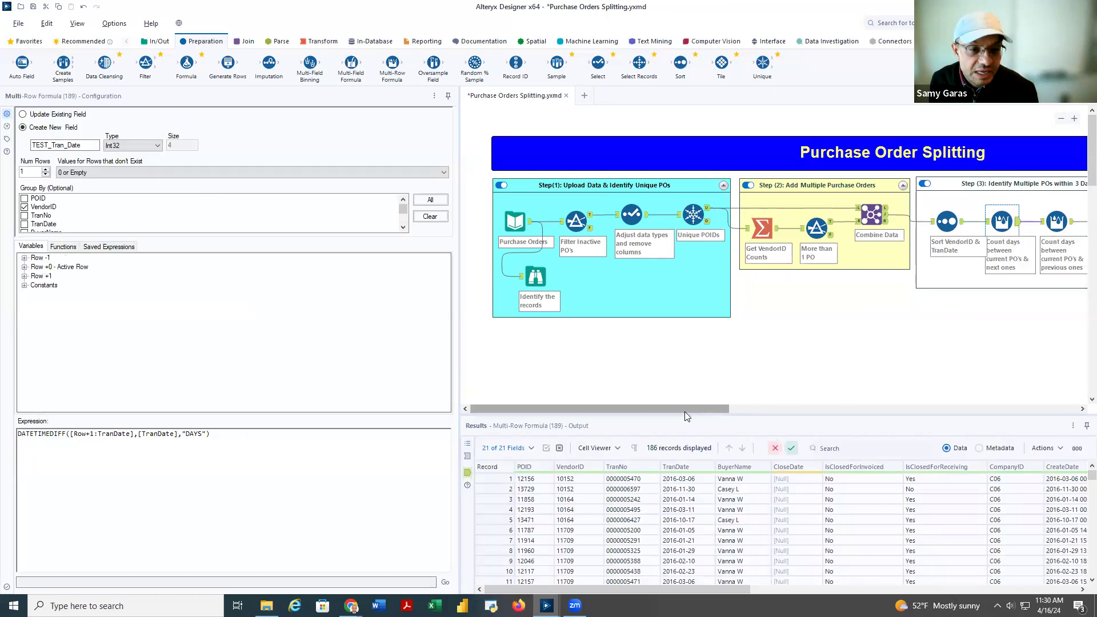
click(461, 347)
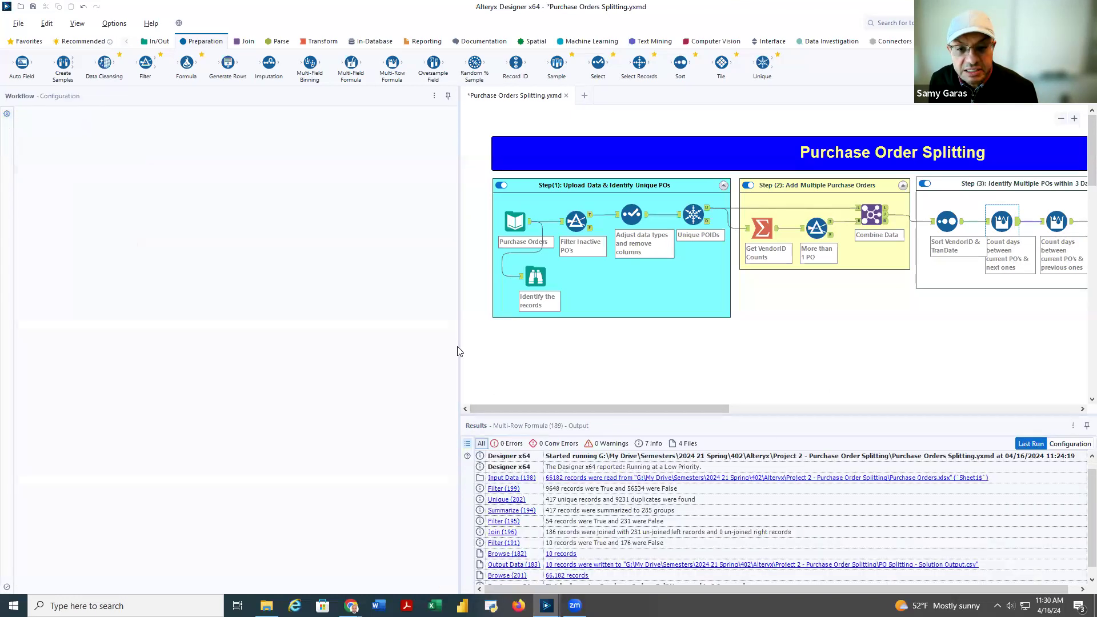
drag(363, 328, 163, 301)
click(707, 221)
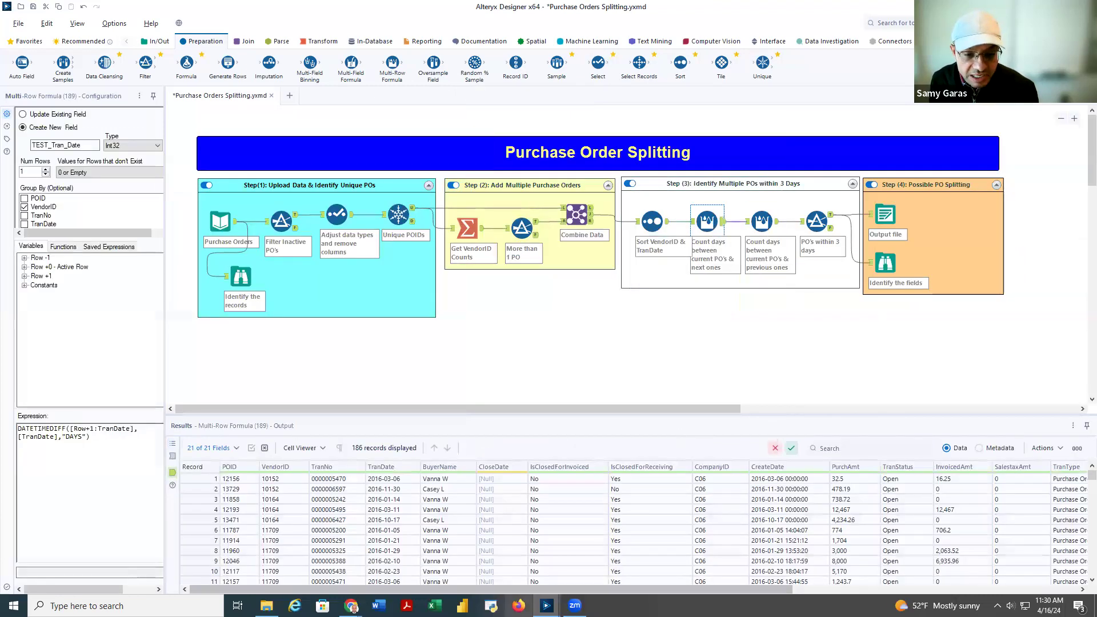
Examine the output's TranDate and TEST_Tran_Date columns, and select the first record's TEST_Tran_Date value.
drag(513, 589, 799, 589)
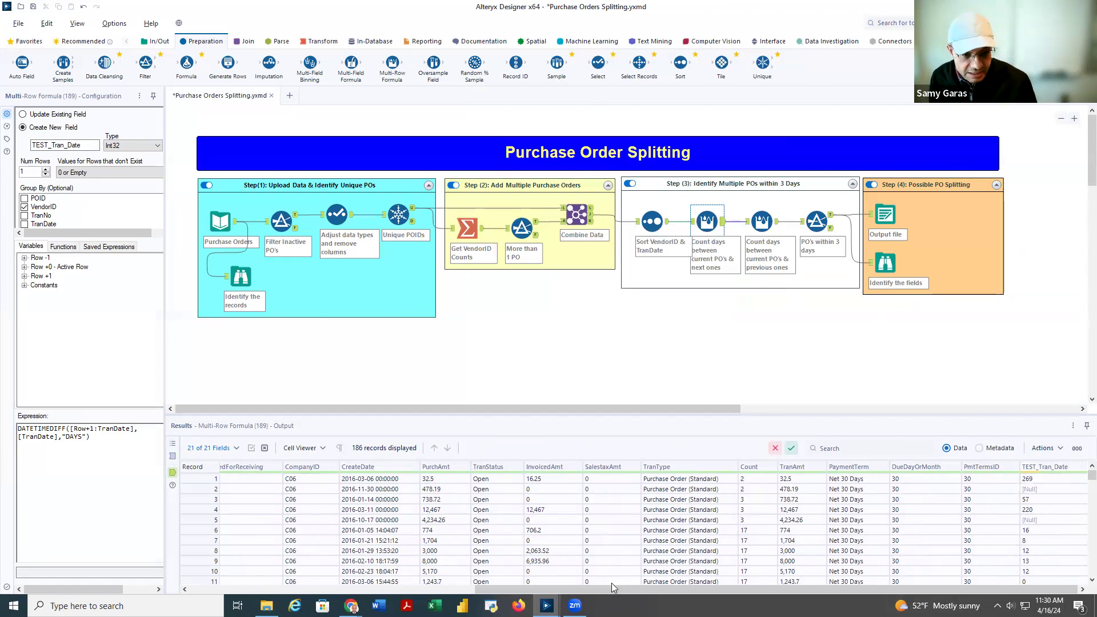
drag(609, 589, 385, 596)
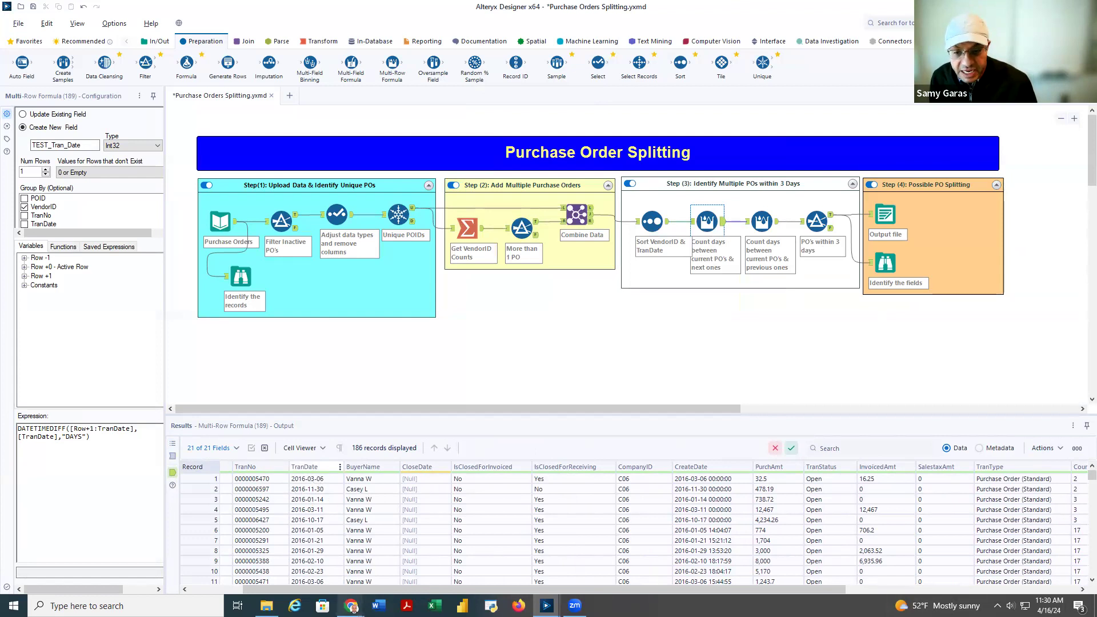
drag(345, 589, 592, 589)
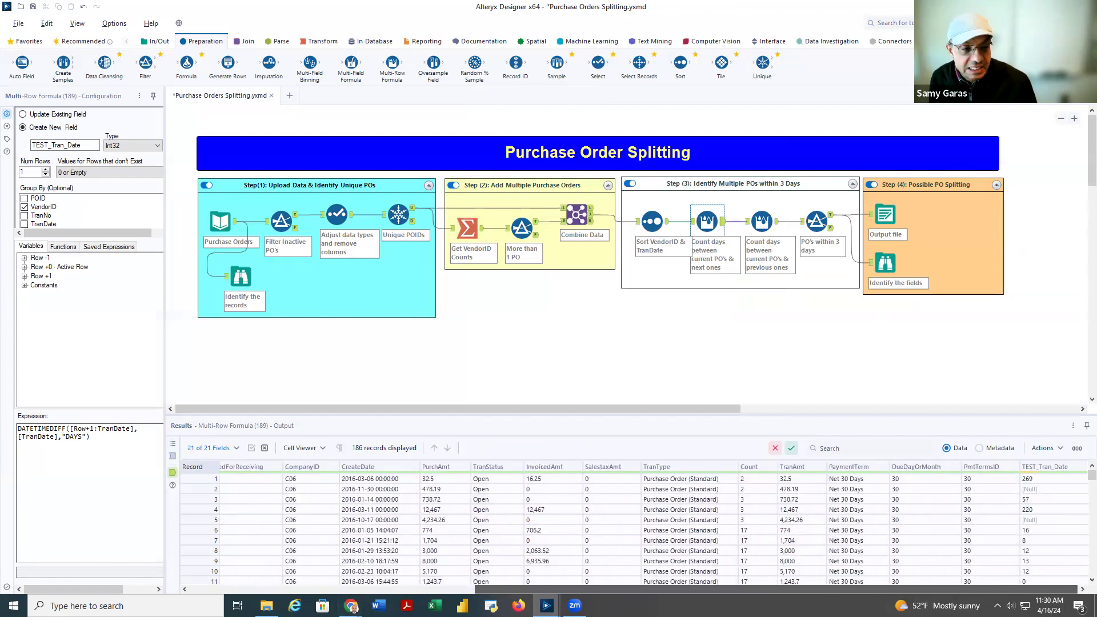
click(1030, 481)
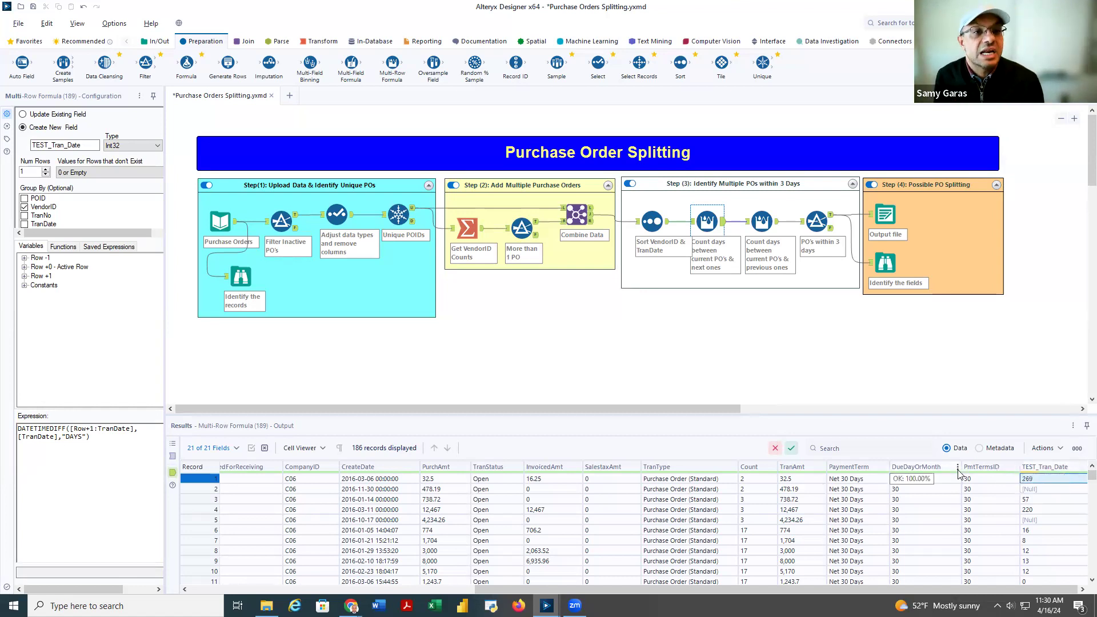
Open the Multi-Row Formula comparing current and previous POs, widen its configuration, and highlight the new field name PrevTEST_Tran_Date.
click(760, 223)
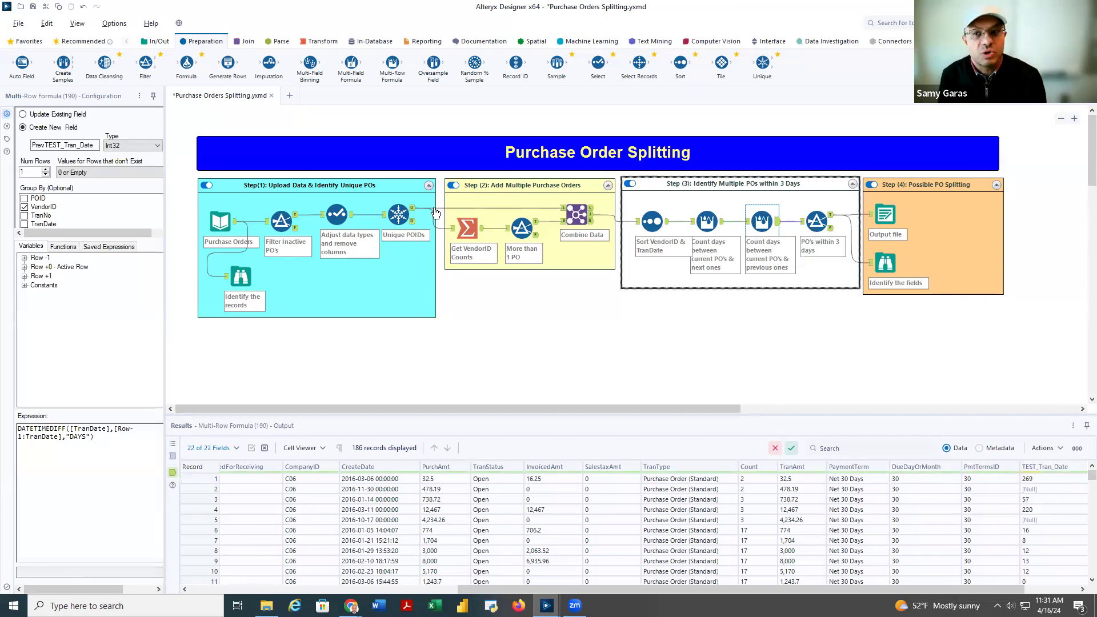
drag(190, 121, 282, 135)
click(47, 145)
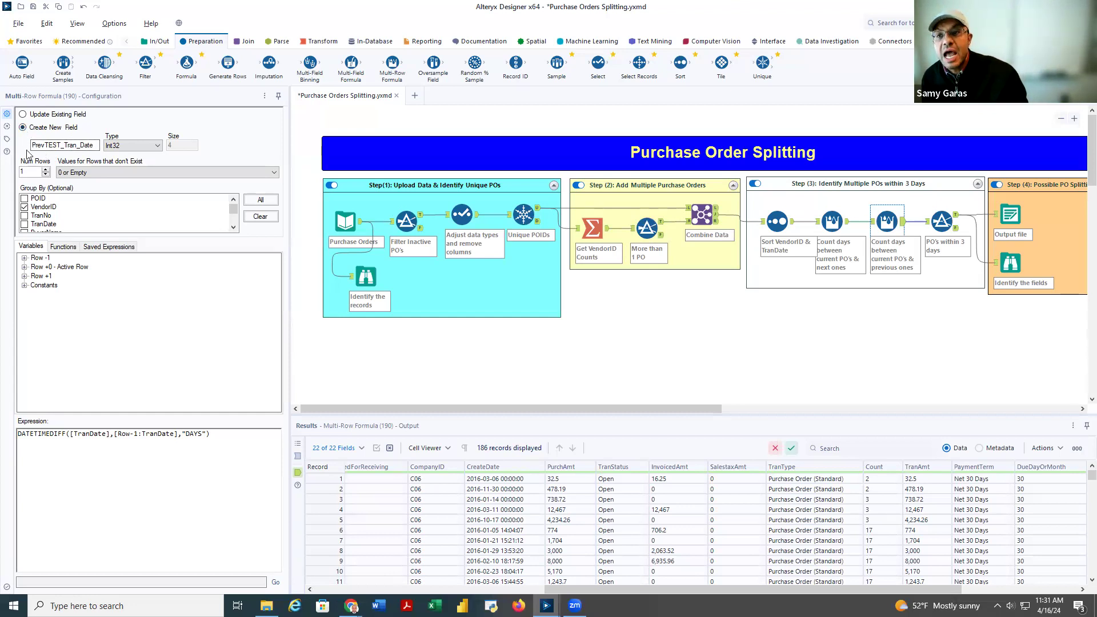
drag(33, 145, 95, 157)
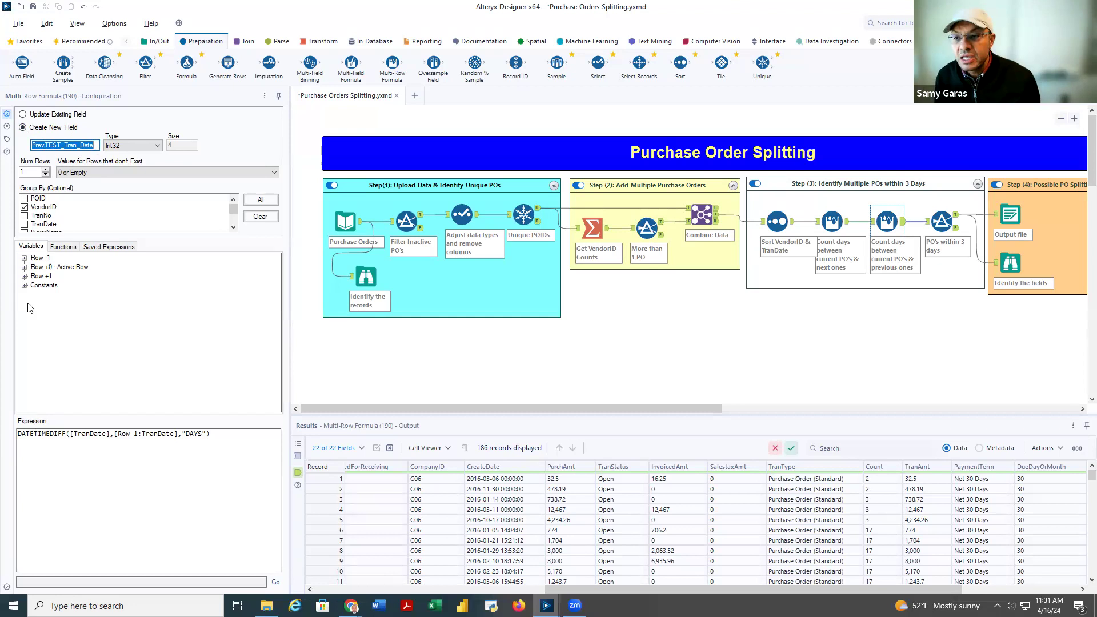
Find DateTimeDiff(dt1,dt2,u) among this formula's DateTime functions and read its description.
click(62, 247)
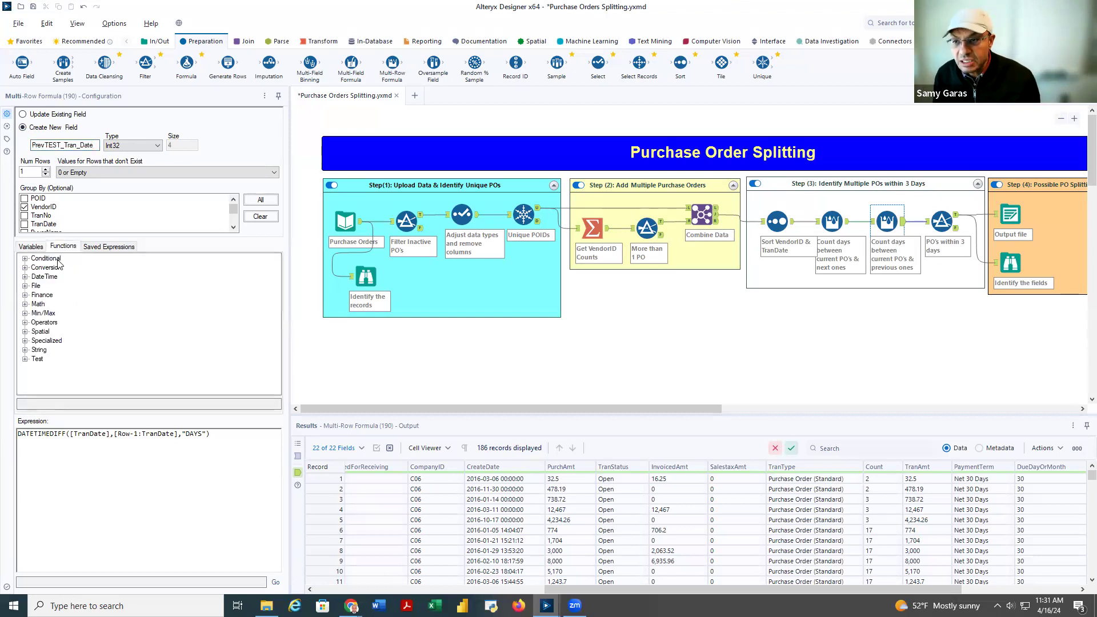
click(24, 277)
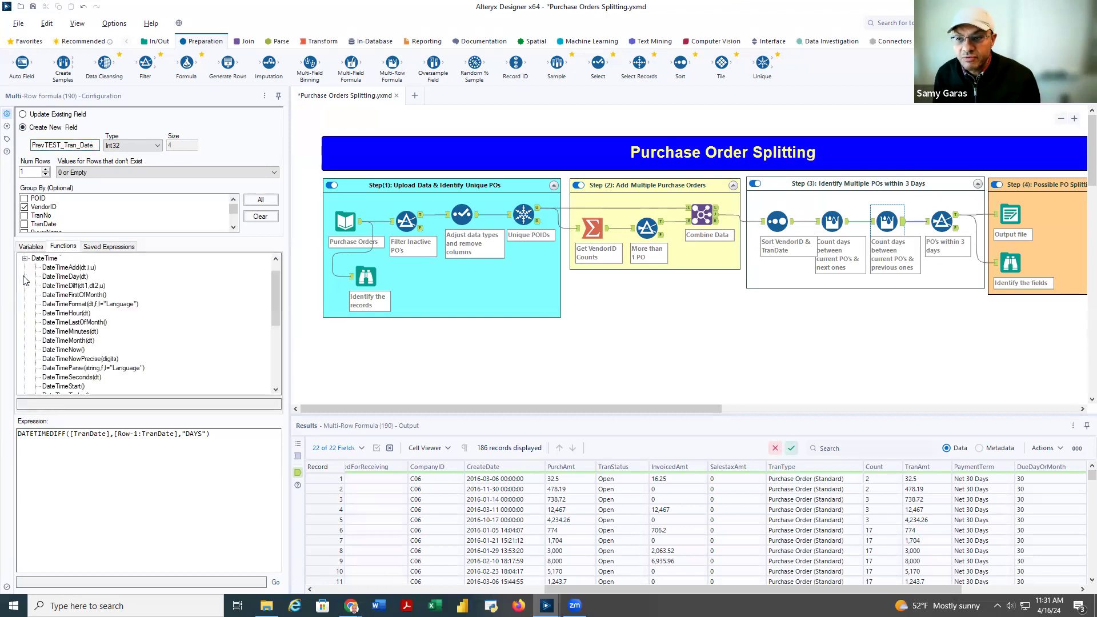
click(71, 286)
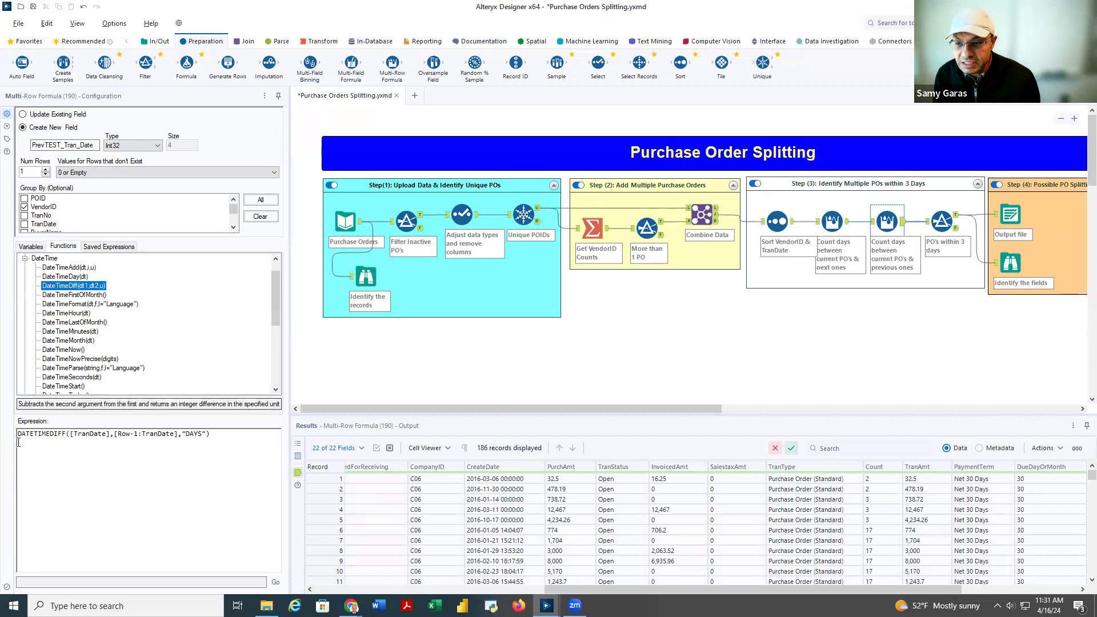
Look through the formula's Row +1 variables, collapse them, and expand the Row +0 - Active Row variables.
click(33, 249)
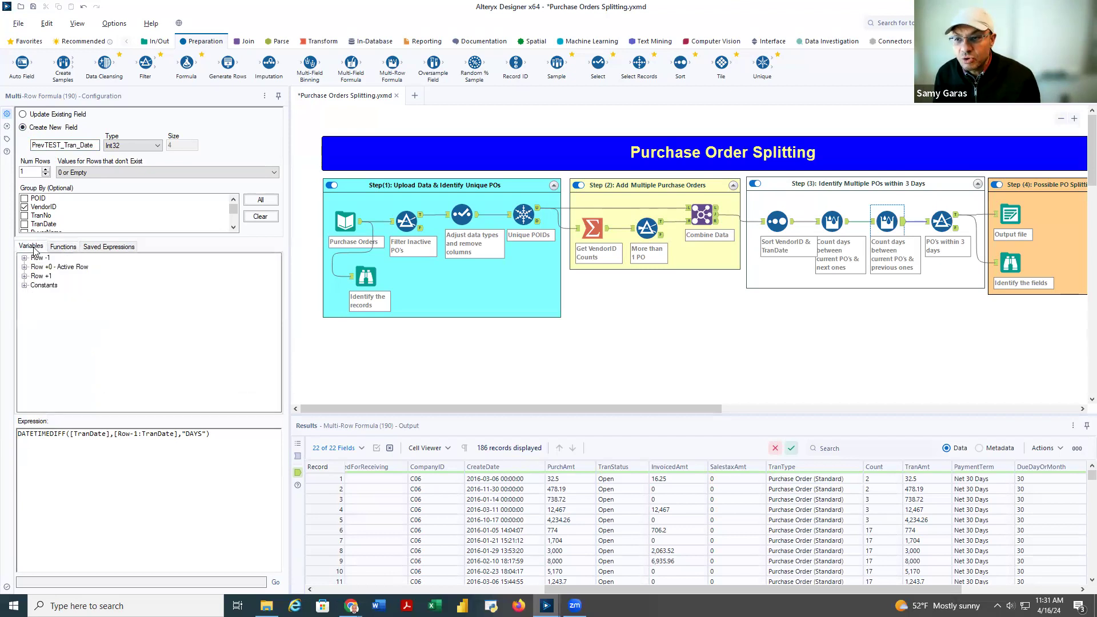
click(25, 277)
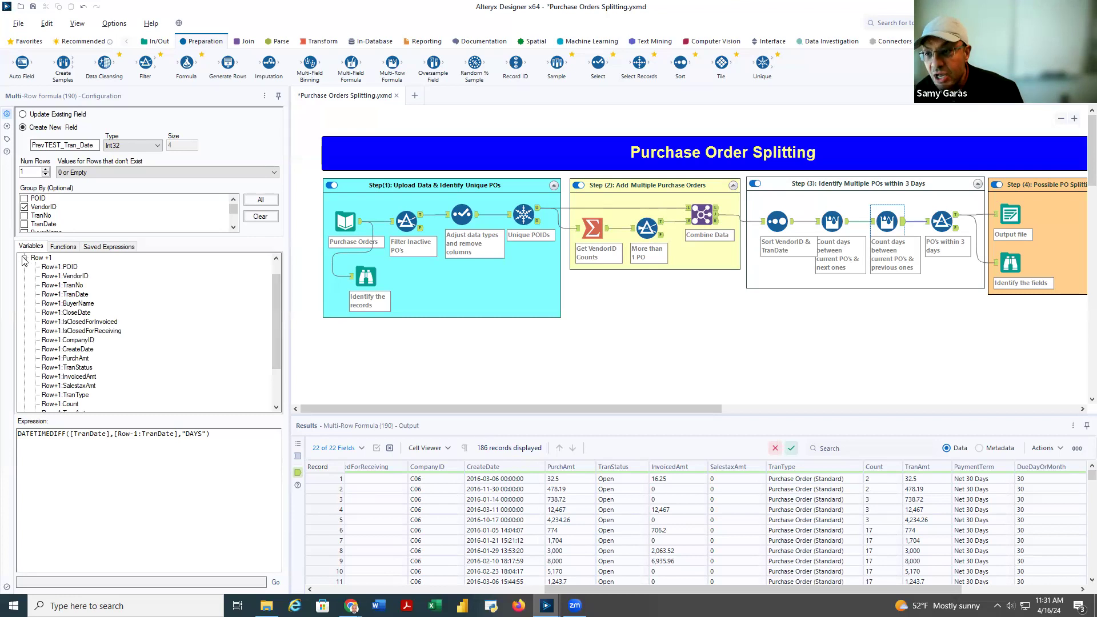
click(24, 262)
double_click(36, 268)
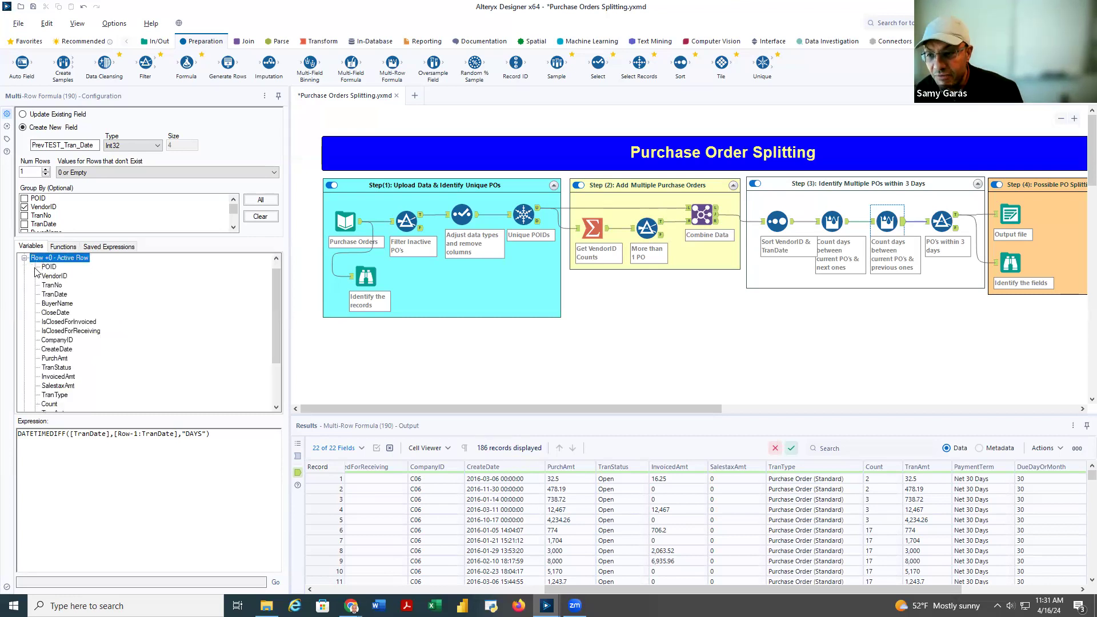
Match the expression's date arguments to the variables: highlight TranDate, collapse Row +0, expand Row -1, select Row-1:TranDate, and highlight it in the formula.
click(76, 434)
drag(67, 434, 106, 434)
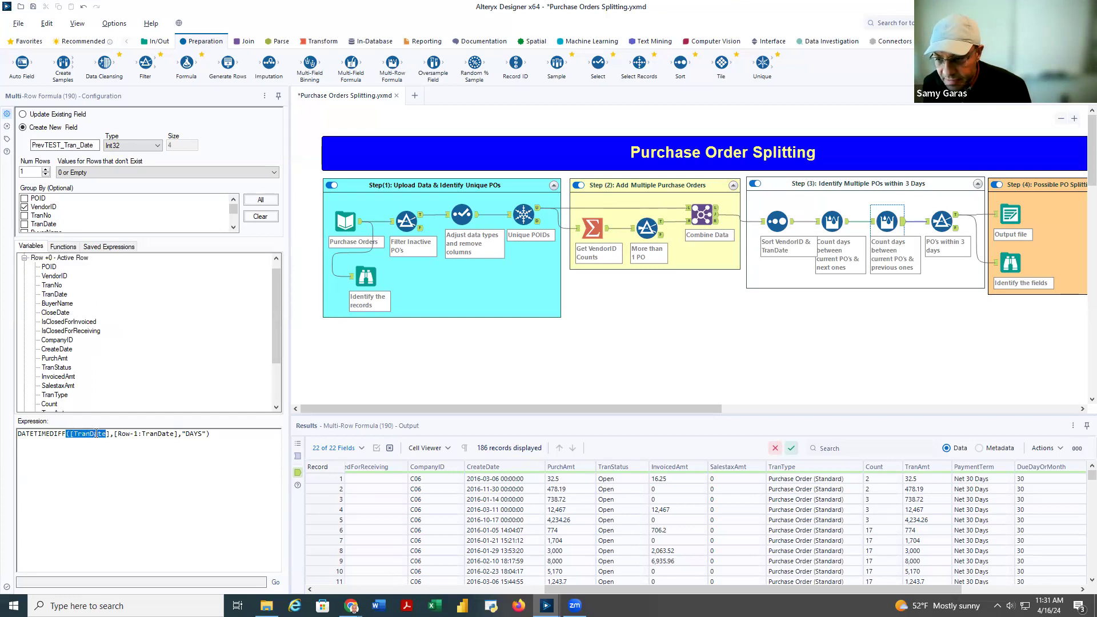
click(24, 258)
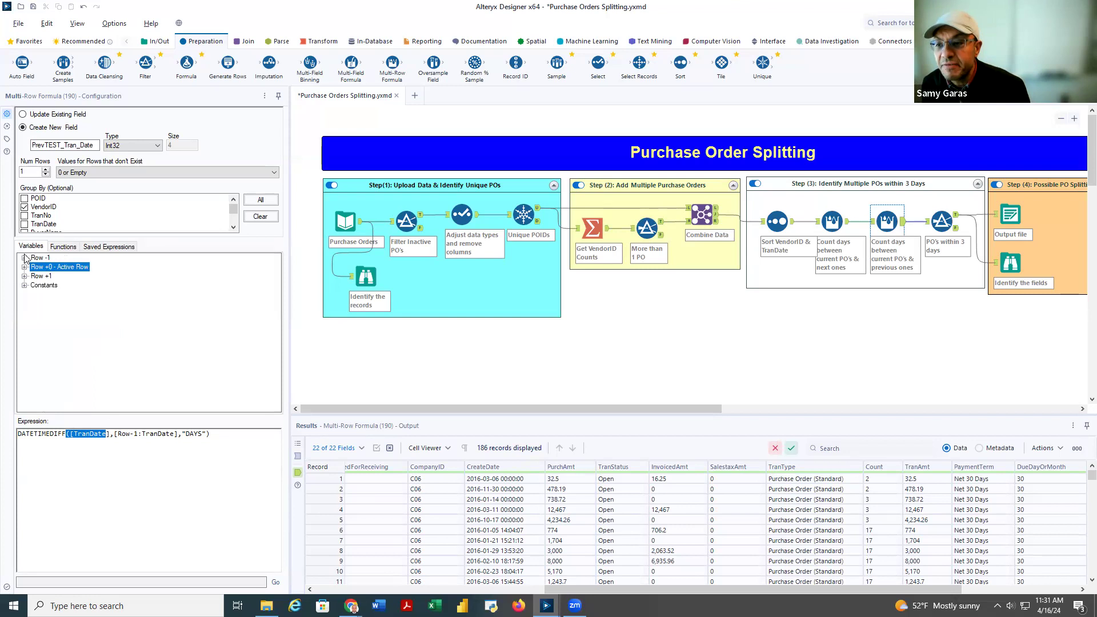
click(24, 258)
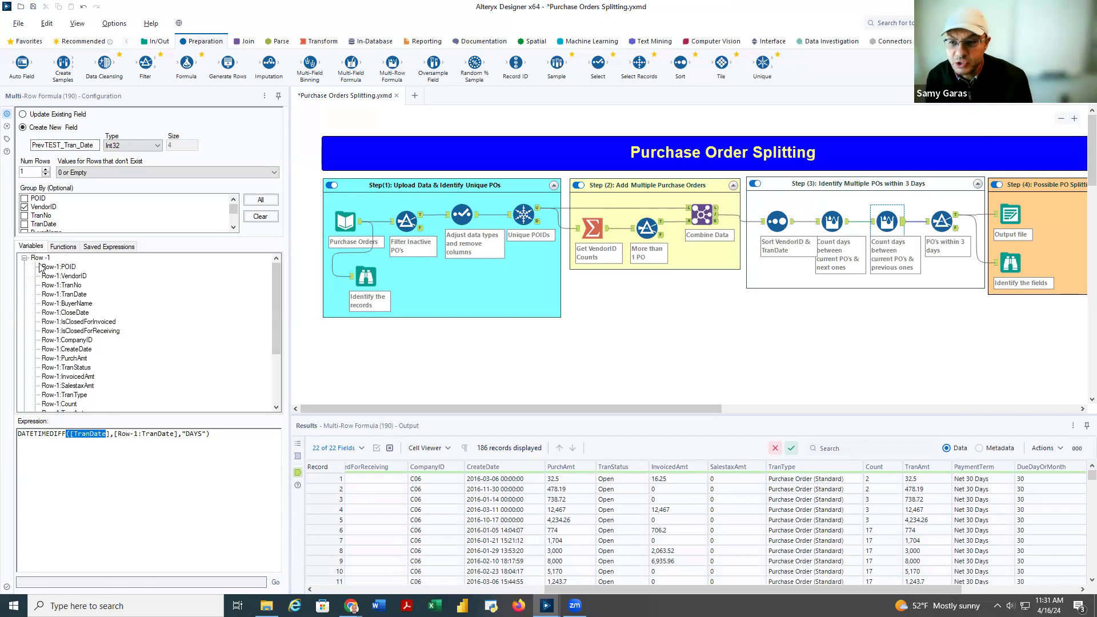
click(70, 295)
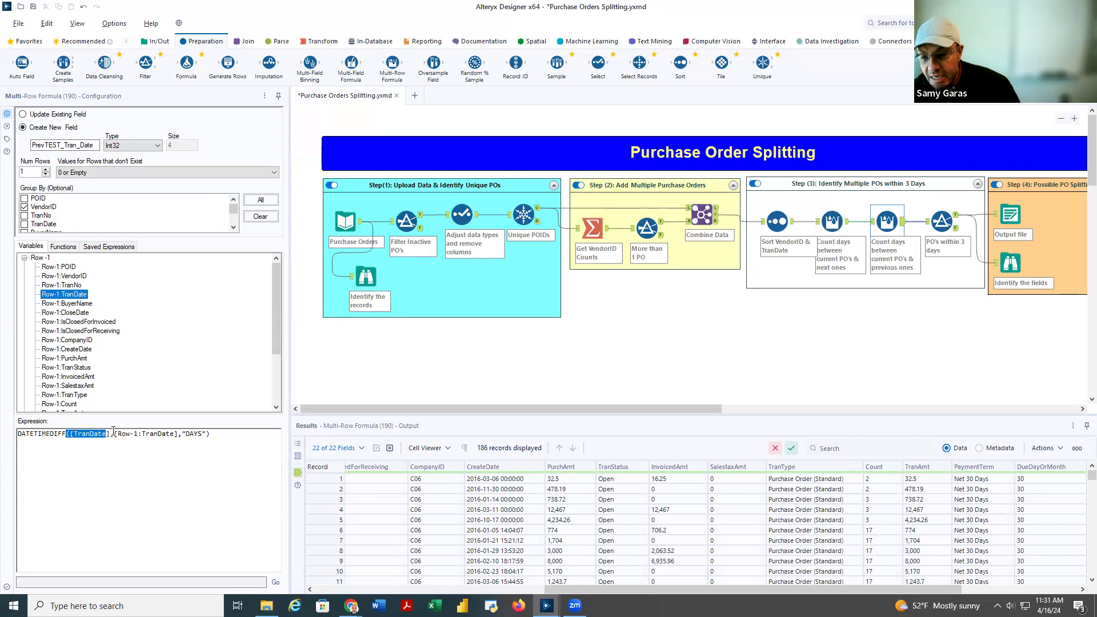
drag(108, 433, 174, 434)
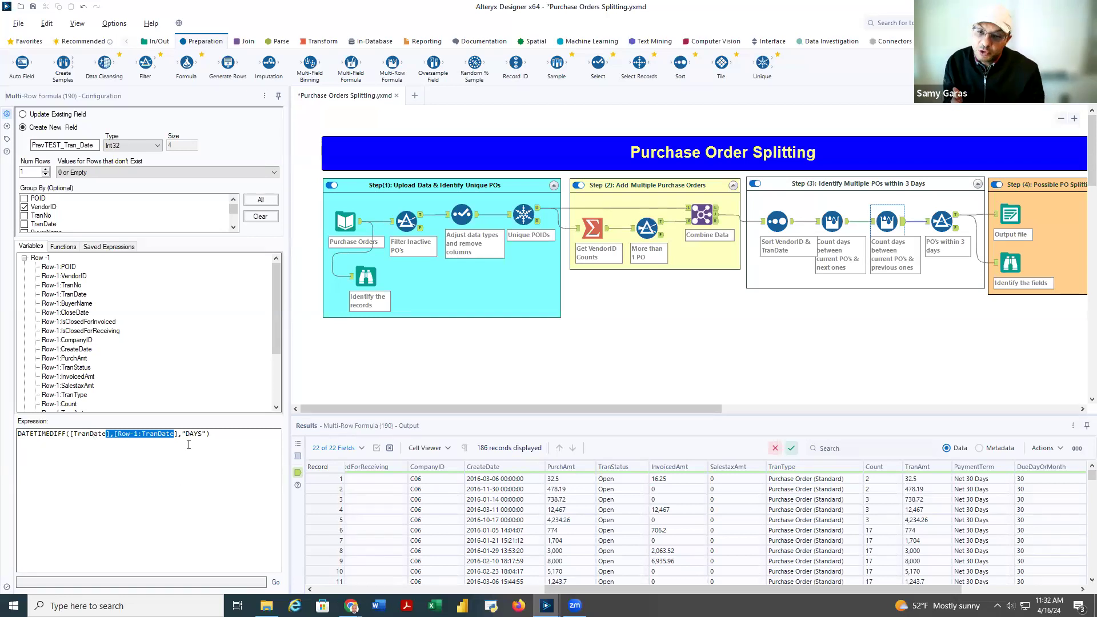
Display the output of the Multi-Row Formula for previous POs and compare its TEST_Tran_Date and PrevTEST_Tran_Date columns.
click(912, 222)
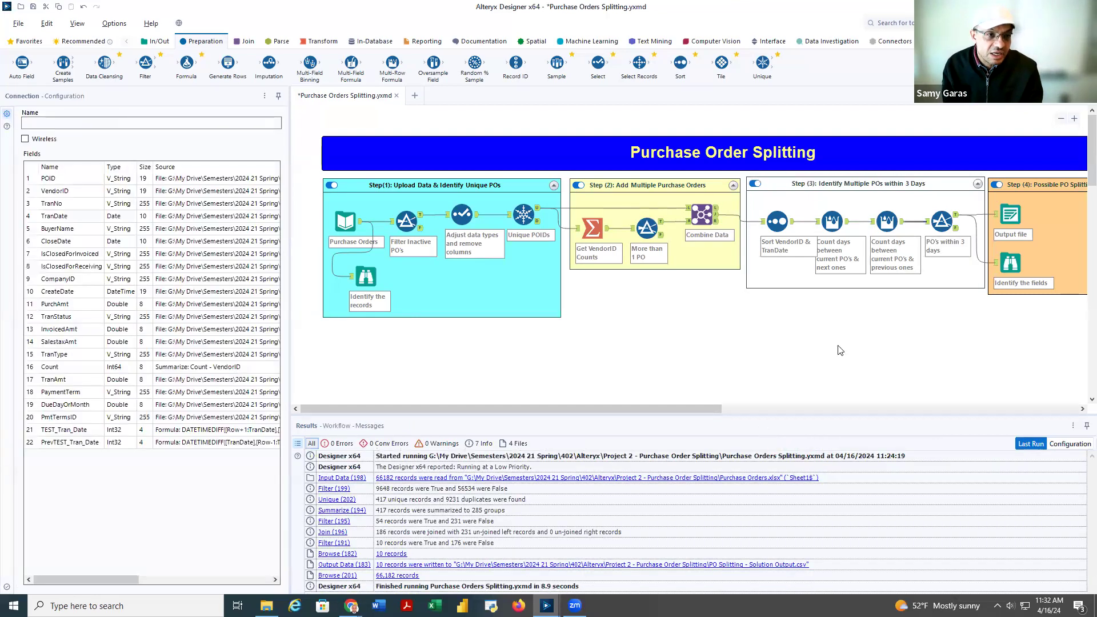
click(898, 245)
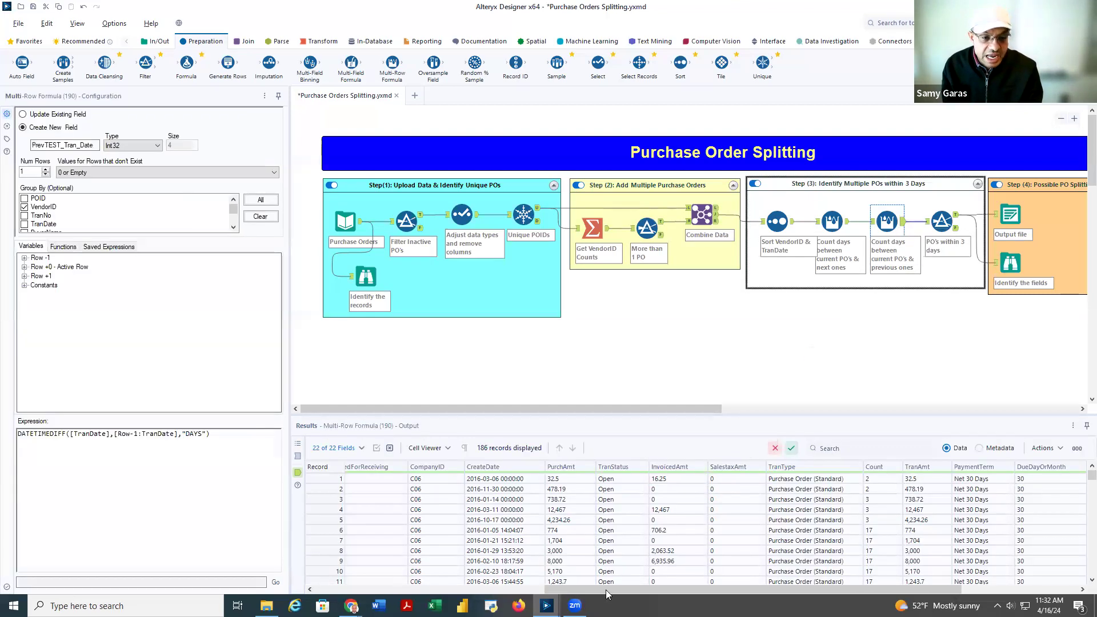
drag(672, 587, 857, 591)
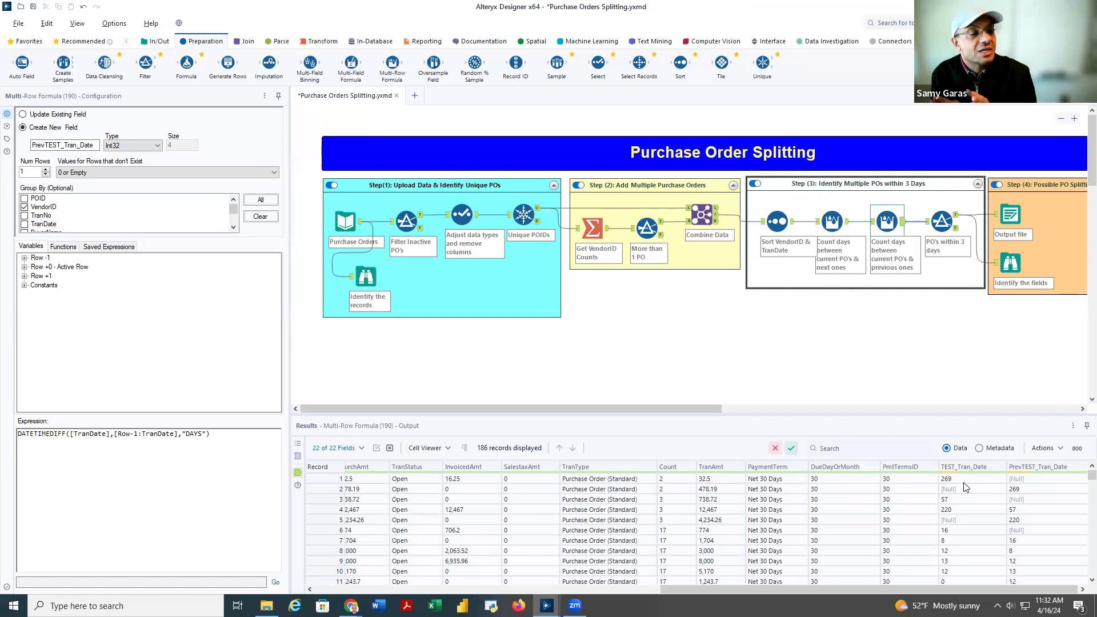
Review the custom condition and True output of the PO's within 3 days filter, and briefly select the Step (3) tools together.
click(940, 223)
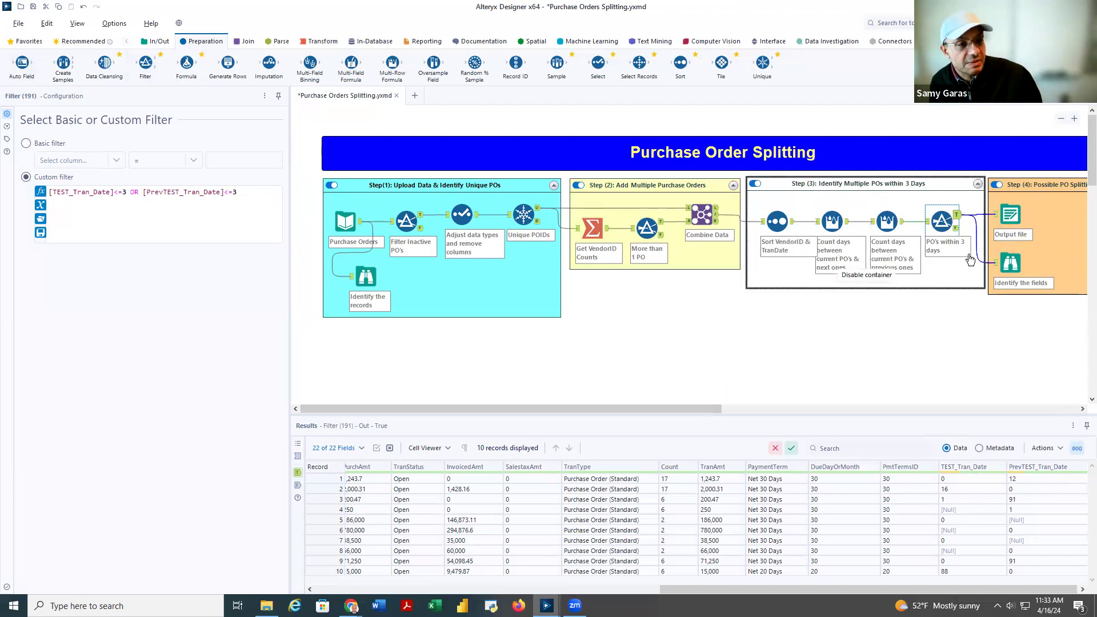
drag(751, 197, 966, 273)
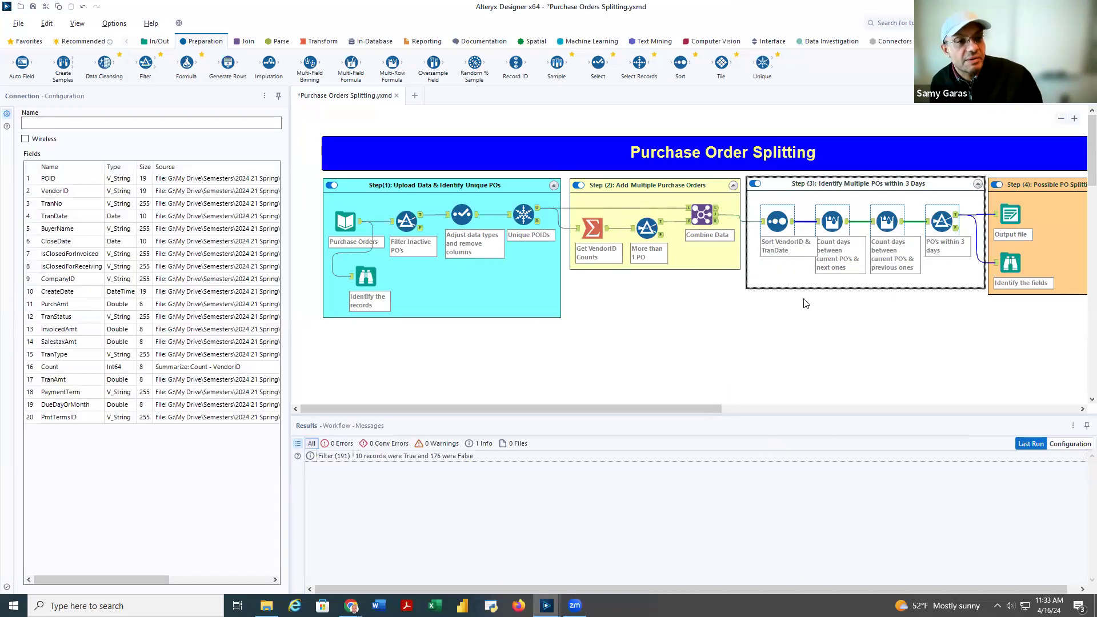
click(744, 319)
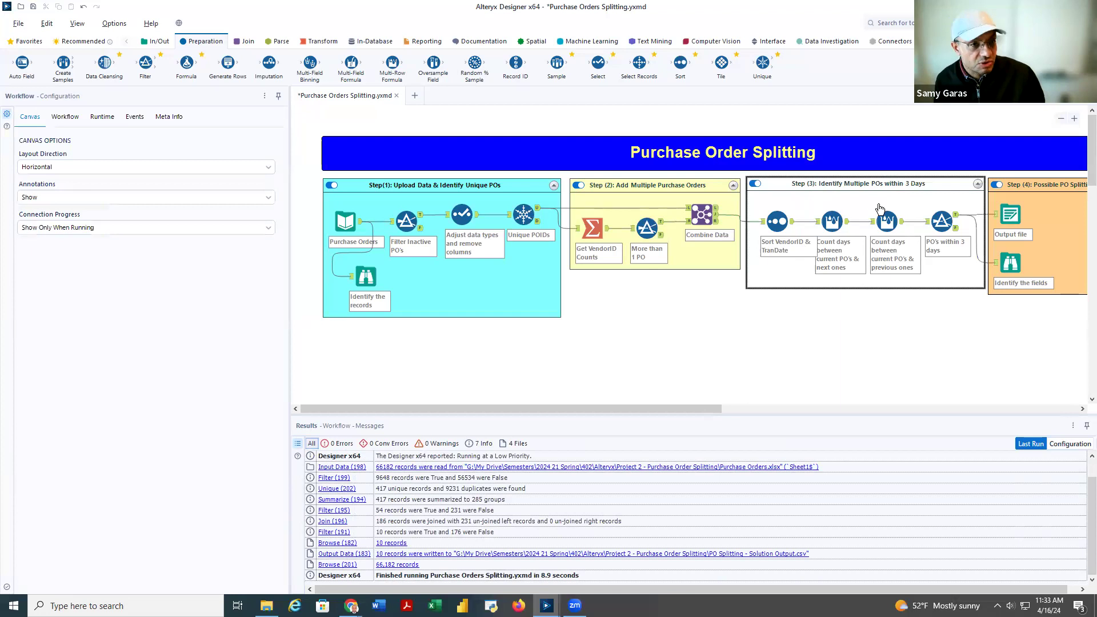
click(1020, 220)
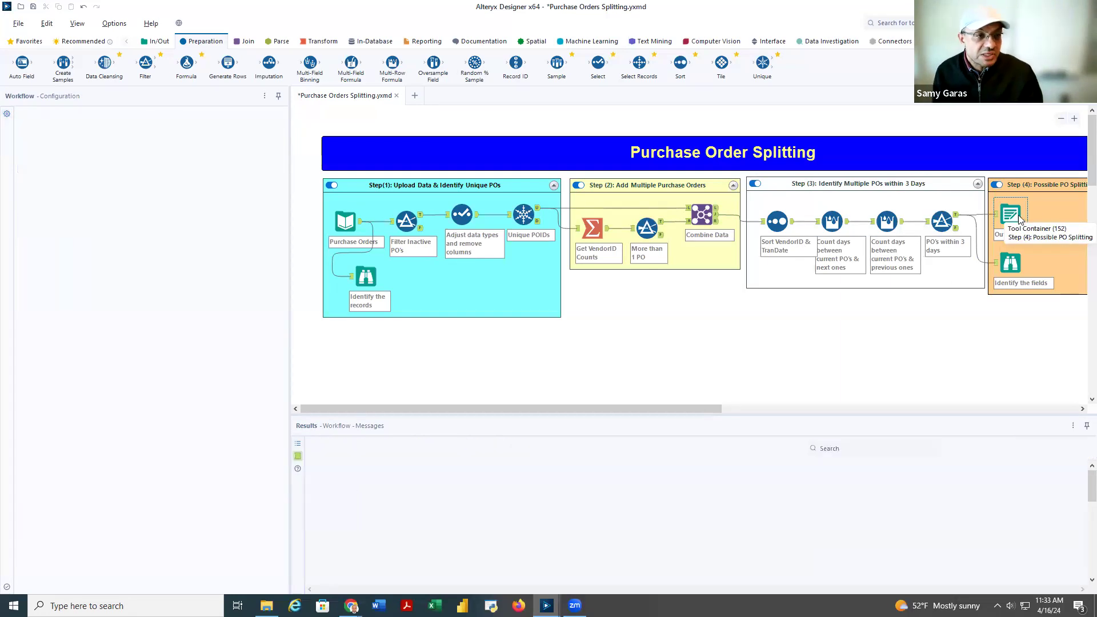
click(956, 217)
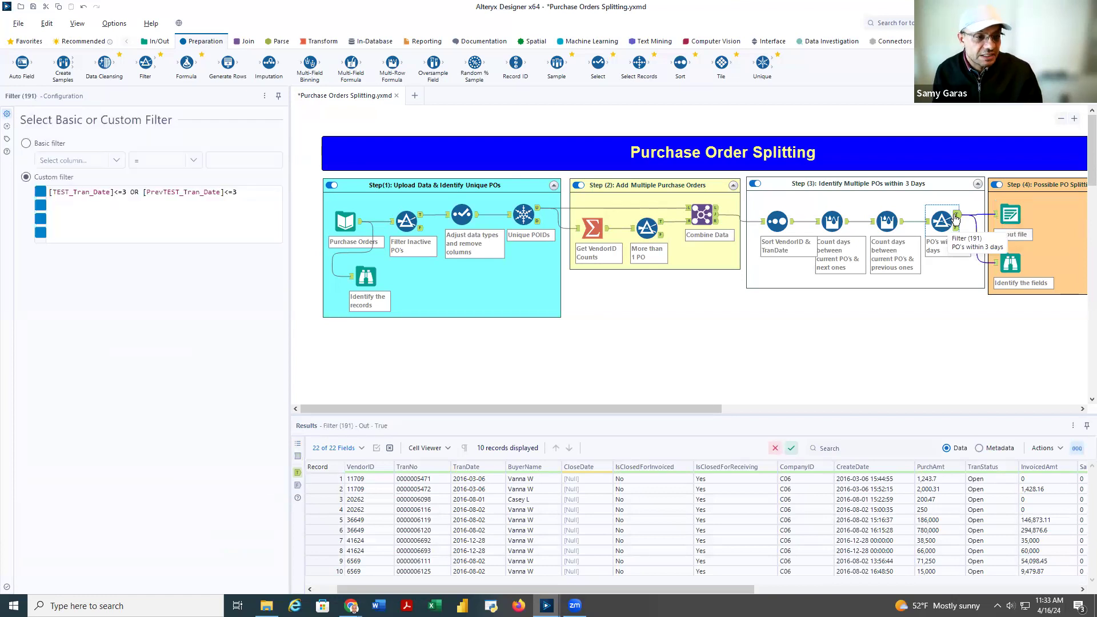
Examine the Output file tool's CSV settings and incoming records, and open the Browse tool annotated Identify the fields.
click(1008, 216)
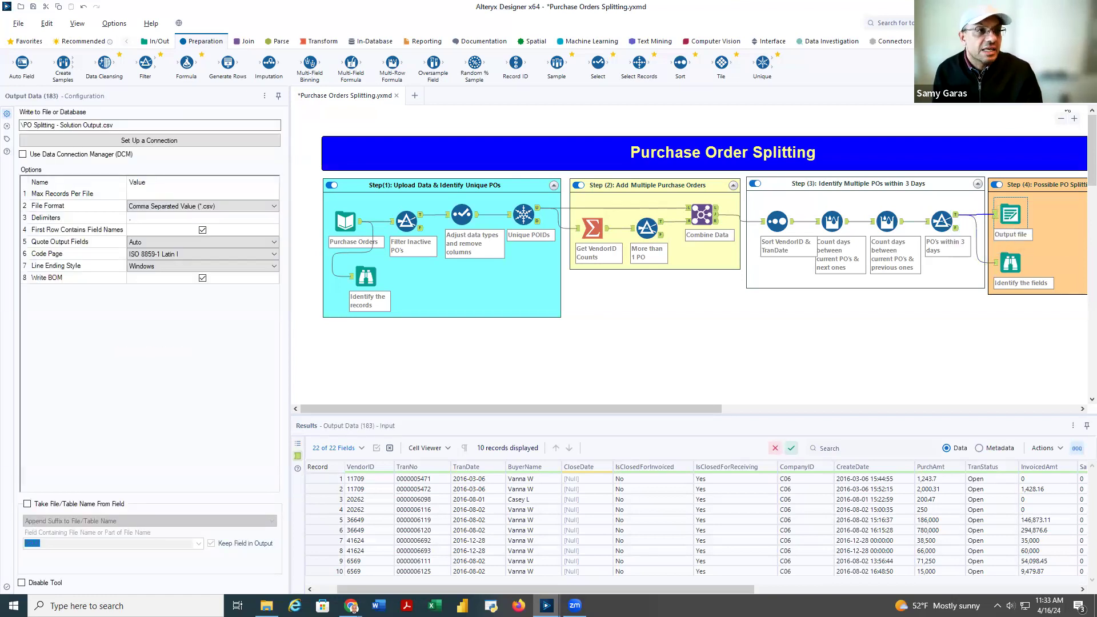
click(1084, 108)
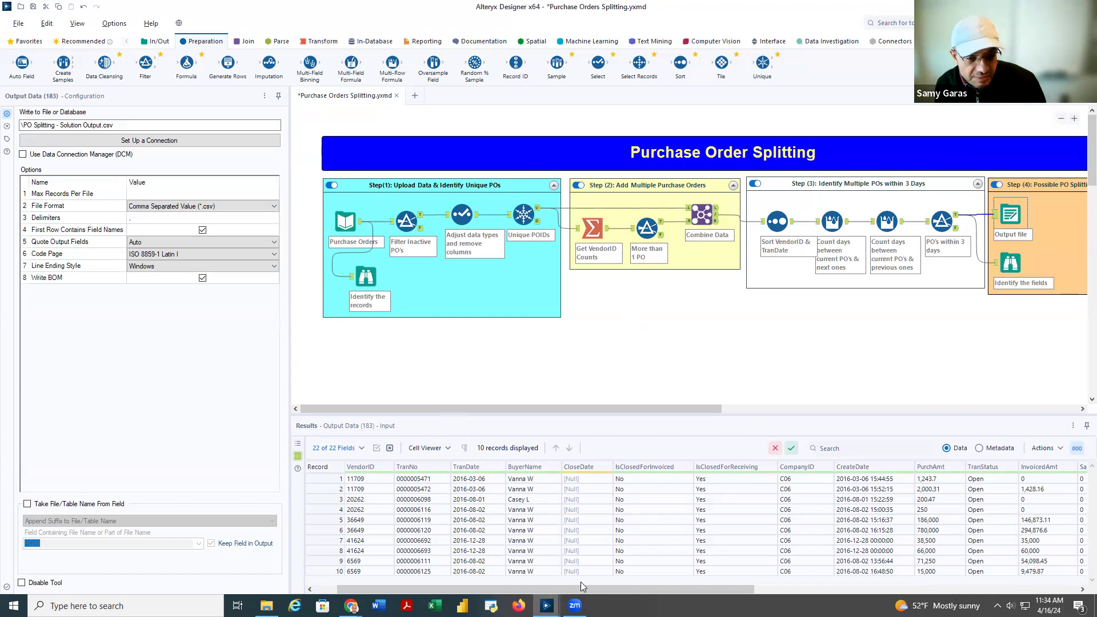
drag(581, 596, 658, 589)
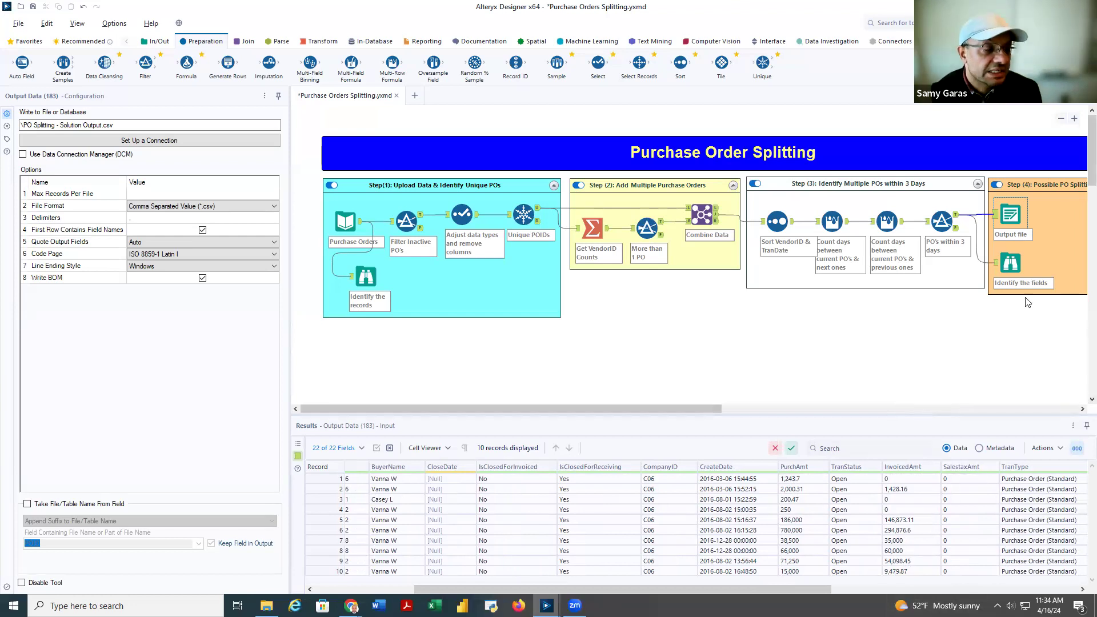
click(1011, 266)
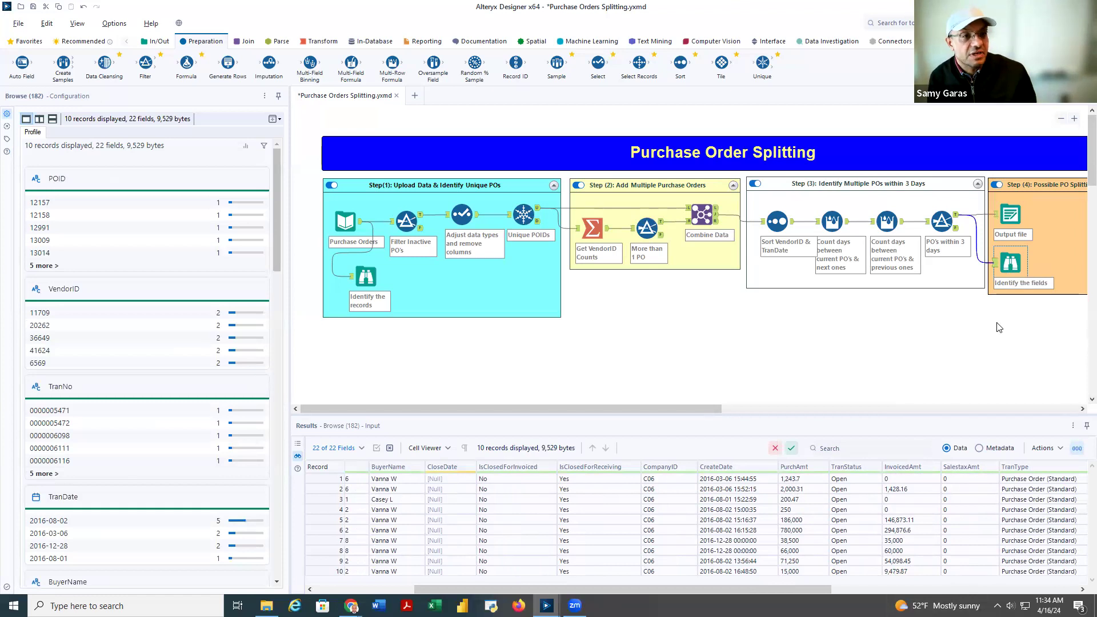
Narrow the configuration area to show all four containers, reopen the Output file tool, and display the In/Out tool category.
drag(644, 408, 687, 411)
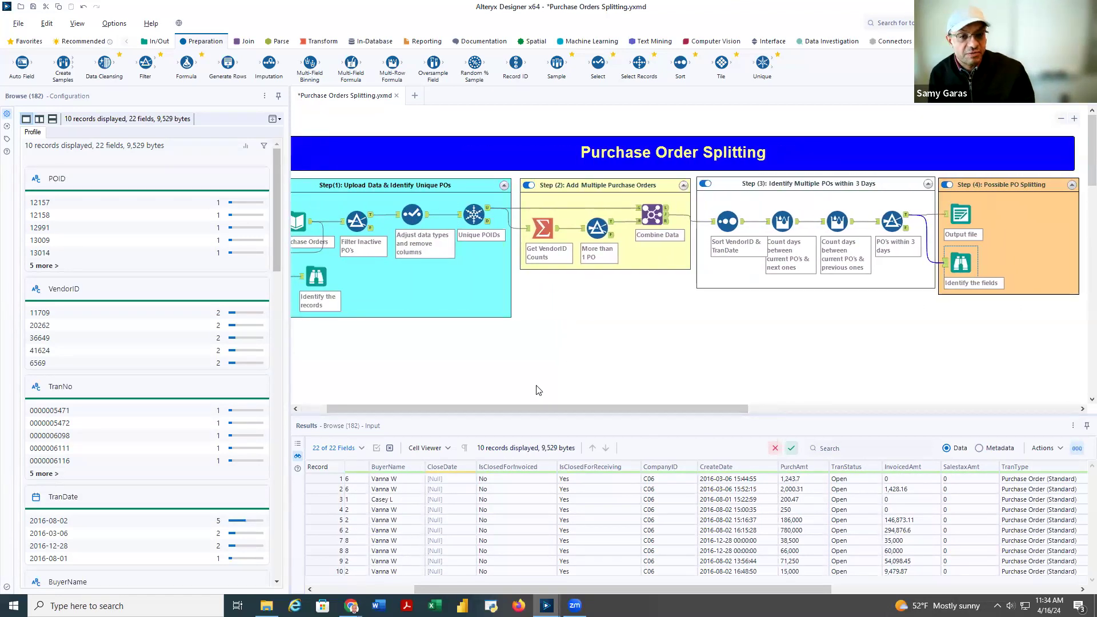
drag(203, 230, 180, 230)
drag(664, 409, 509, 397)
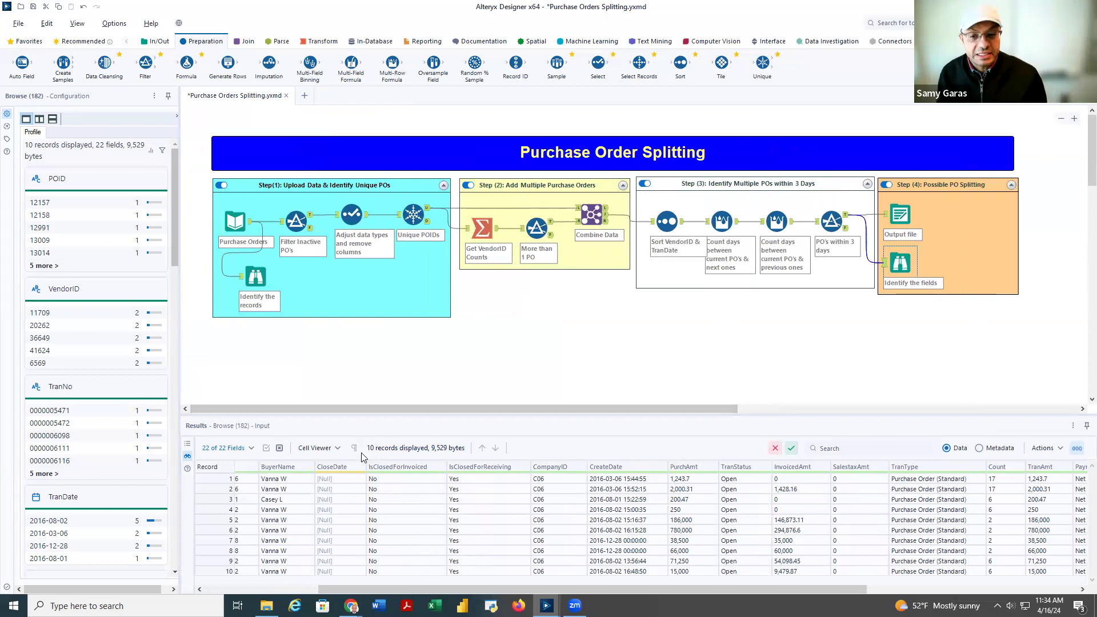
click(897, 214)
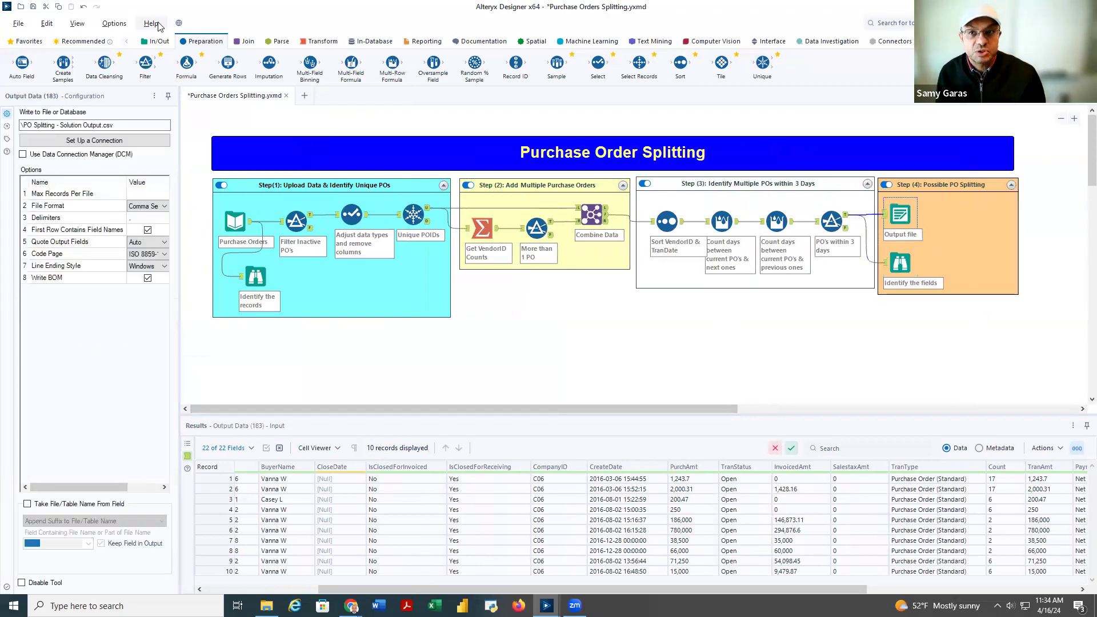
click(153, 41)
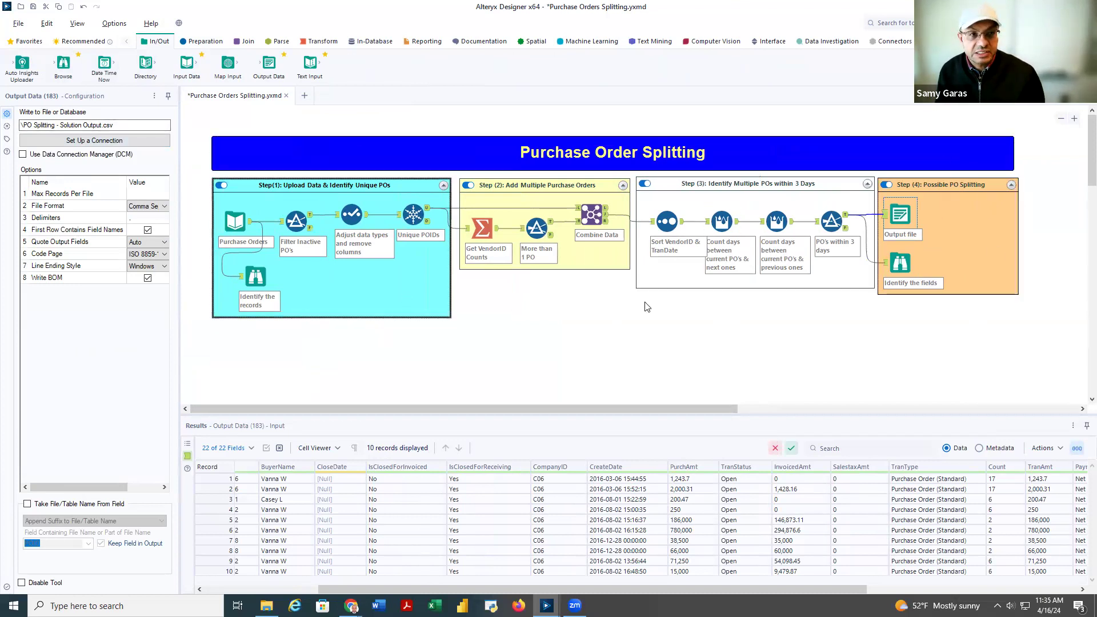
Open the dialog for saving the workflow under another name, check the available file types, and cancel without saving.
click(12, 25)
click(12, 26)
click(13, 26)
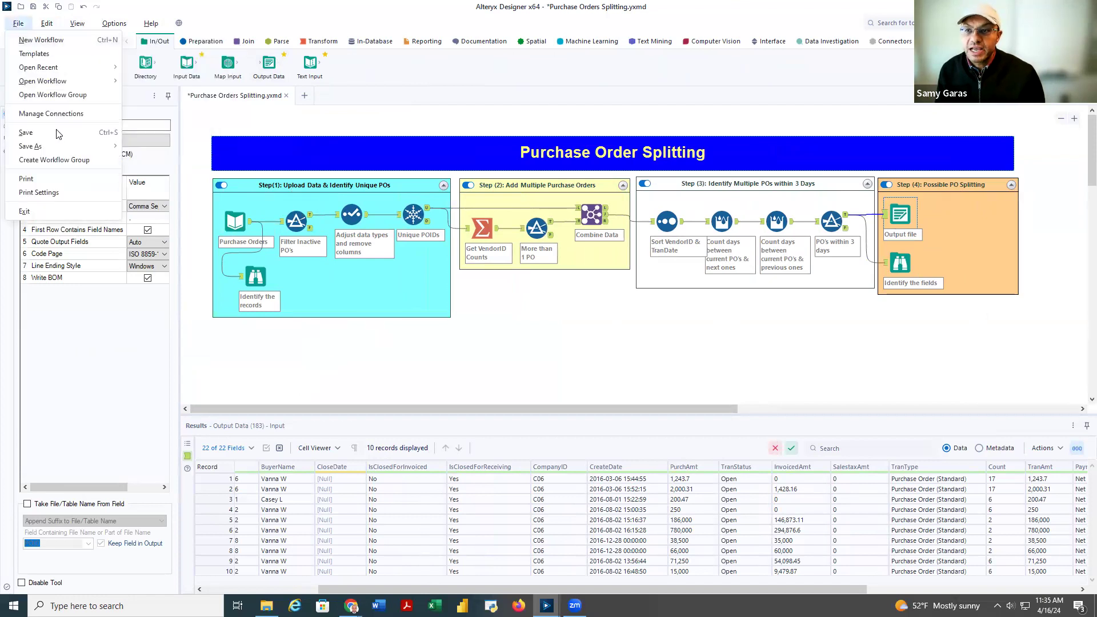
mouse_move(60, 147)
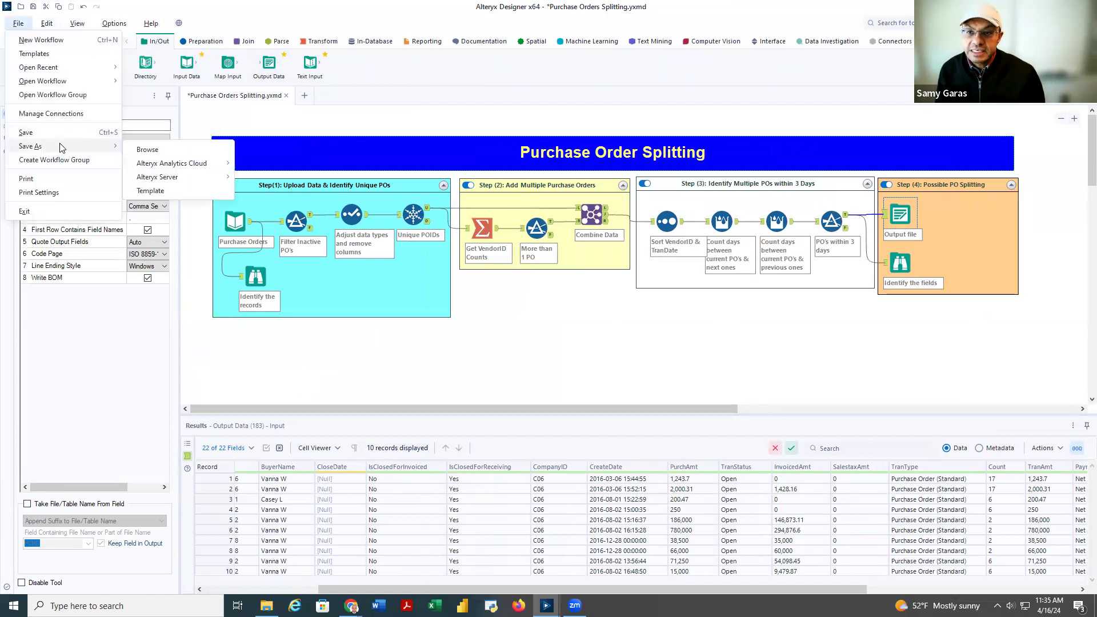
click(147, 151)
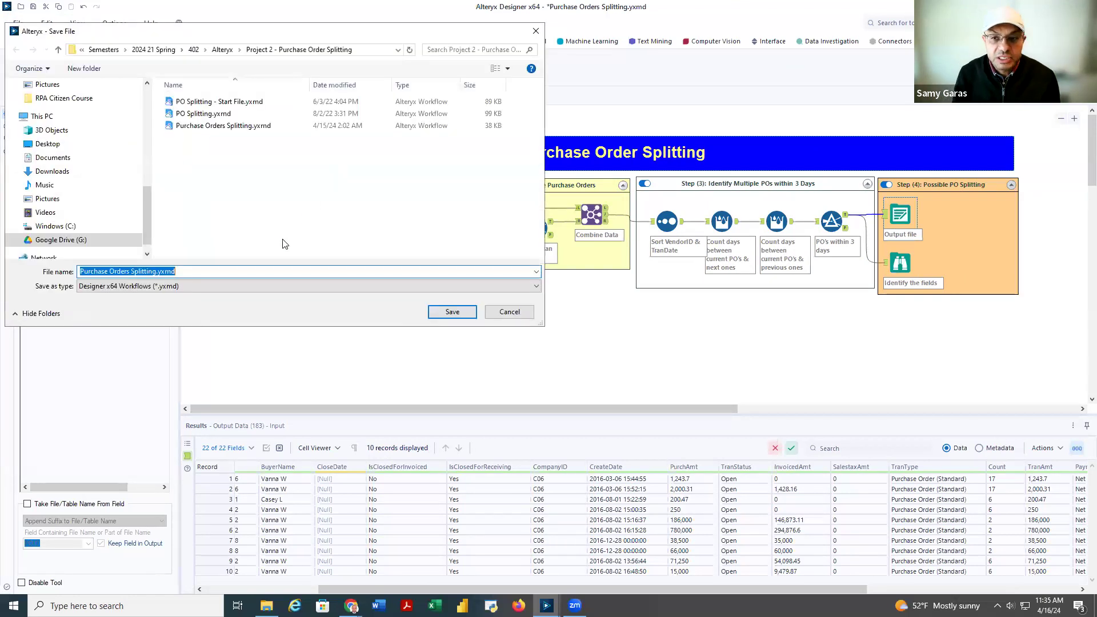
click(203, 287)
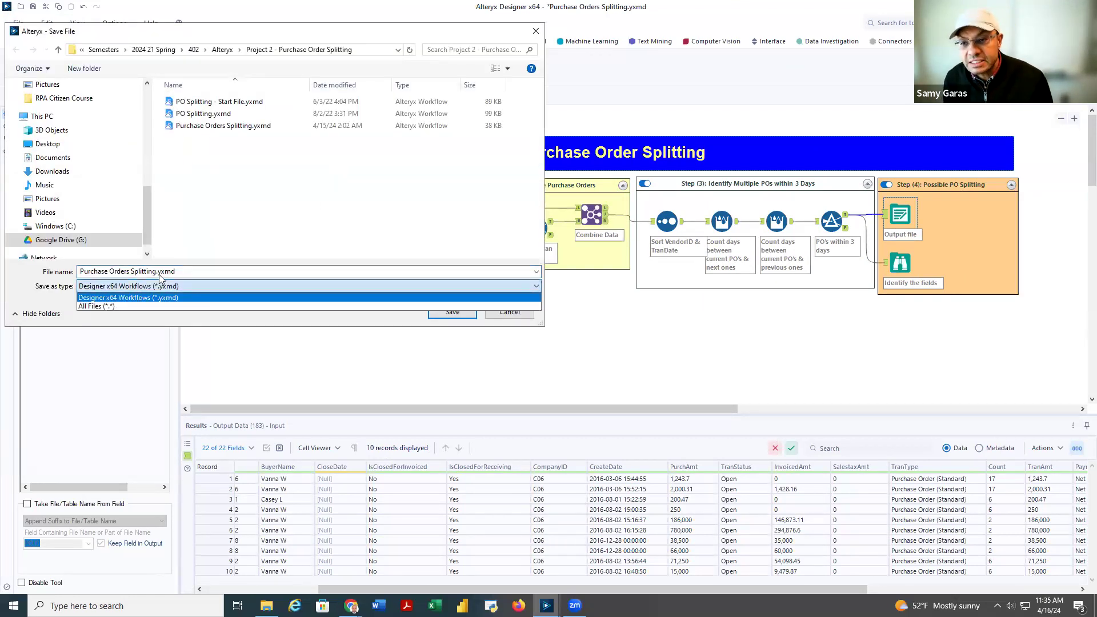
click(530, 317)
click(514, 312)
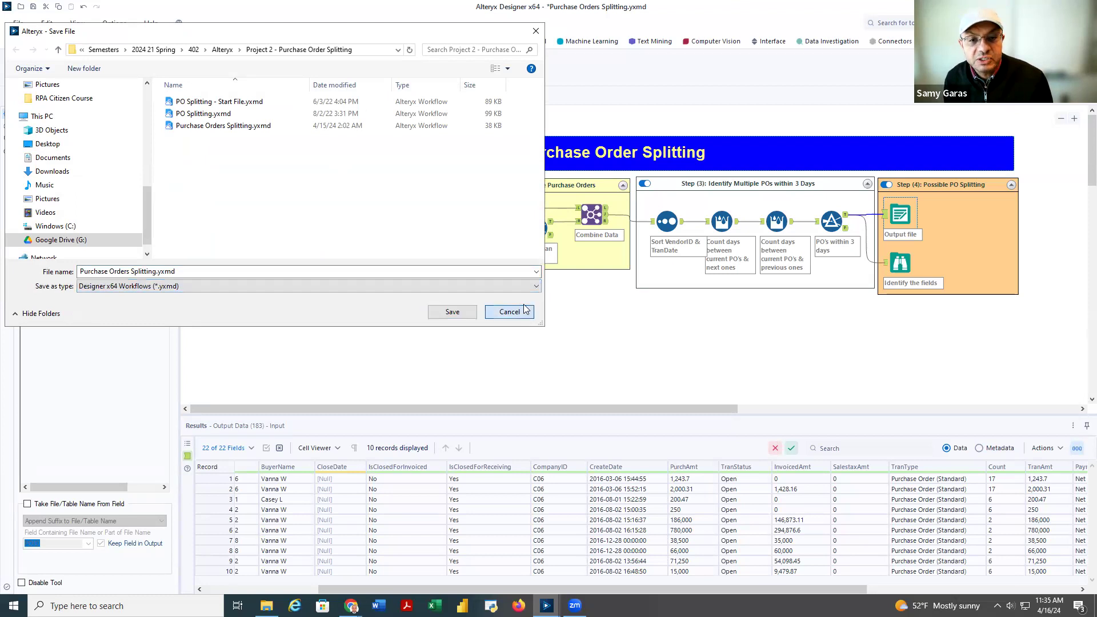
Open the Export Workflow settings, check the package location's file name and .yxzp type, and cancel the export.
click(114, 23)
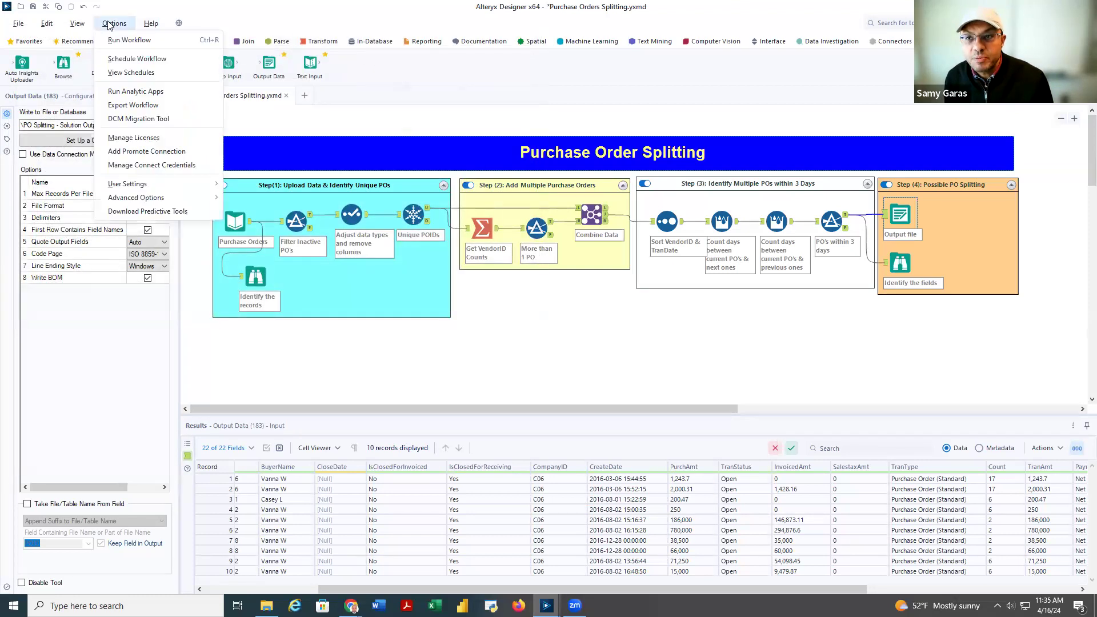
click(127, 107)
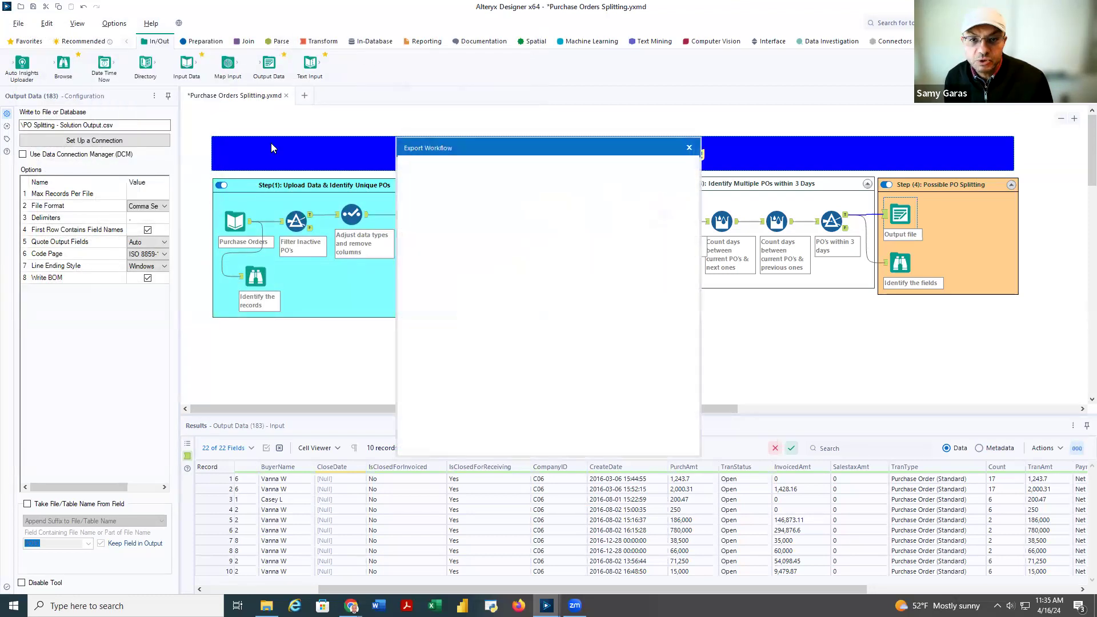
click(664, 256)
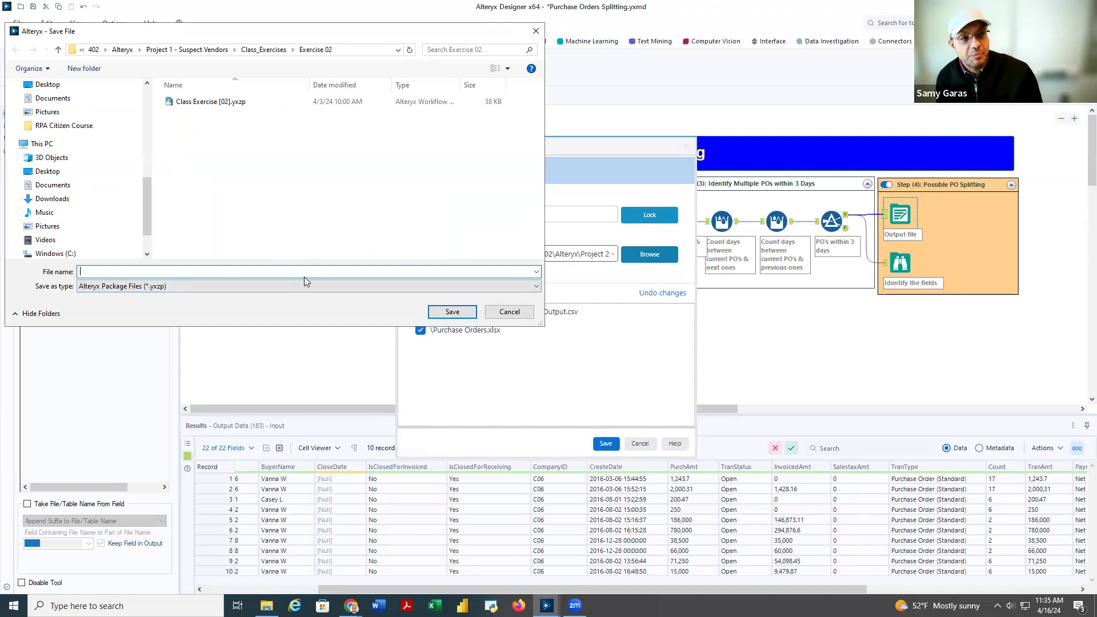
click(502, 314)
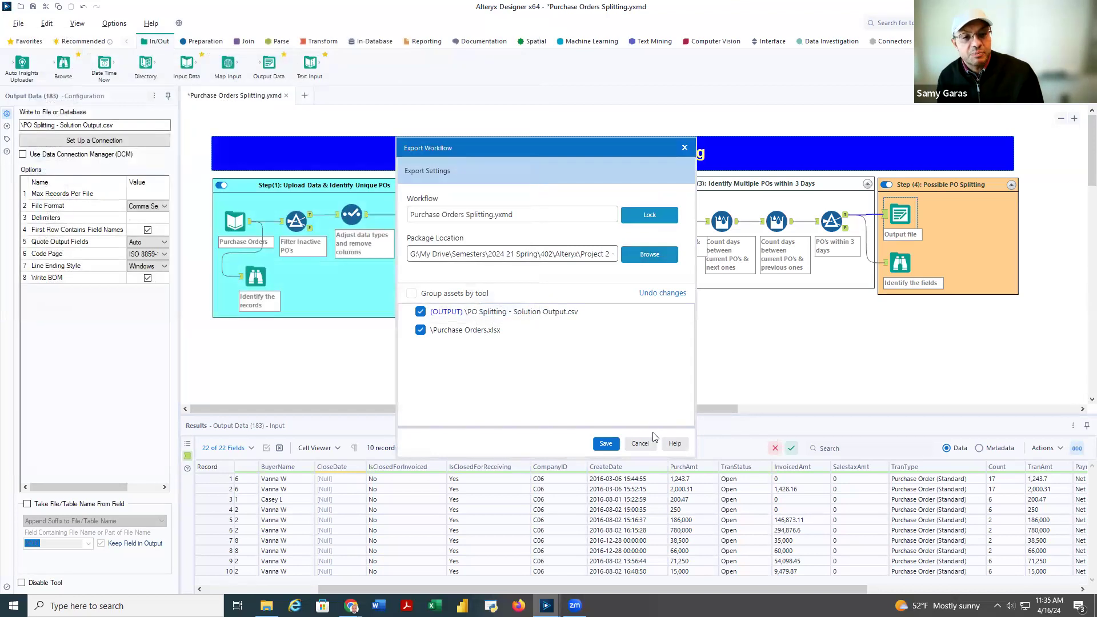
click(641, 444)
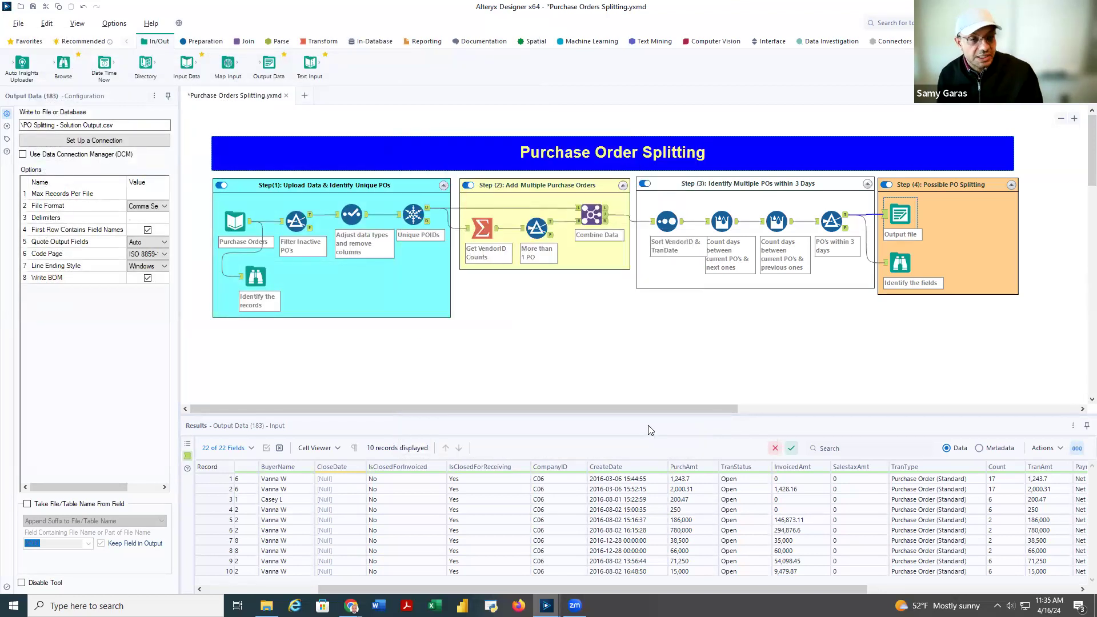